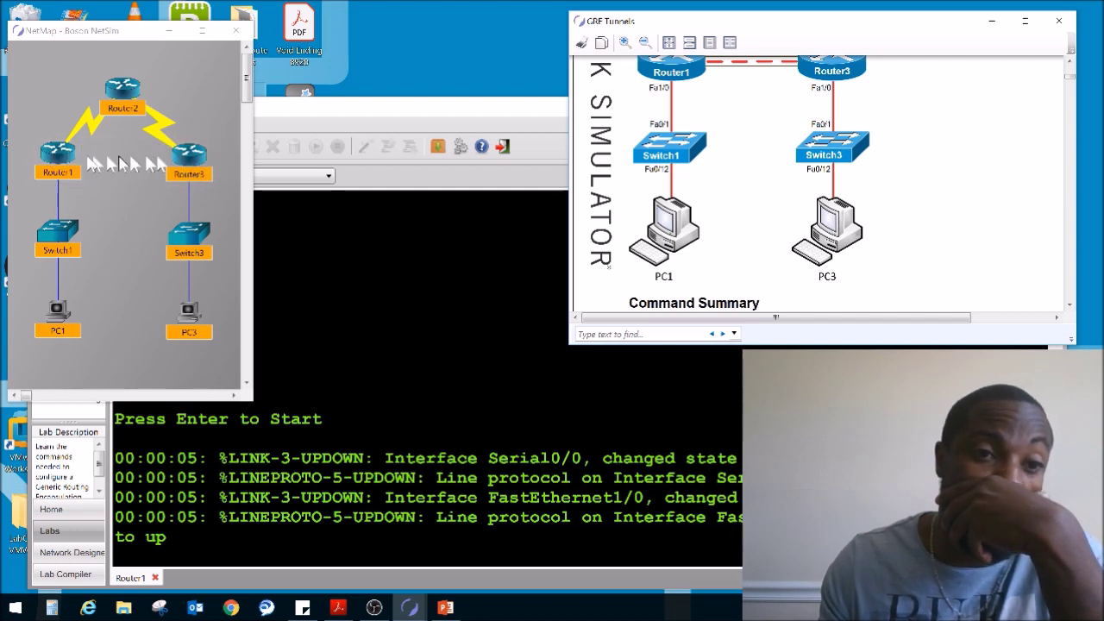
Step: Read through the lab document's topology diagram, command summary and IP address tables, down to the introduction of Task 1
scroll(824, 183, up, 2)
scroll(815, 115, up, 1)
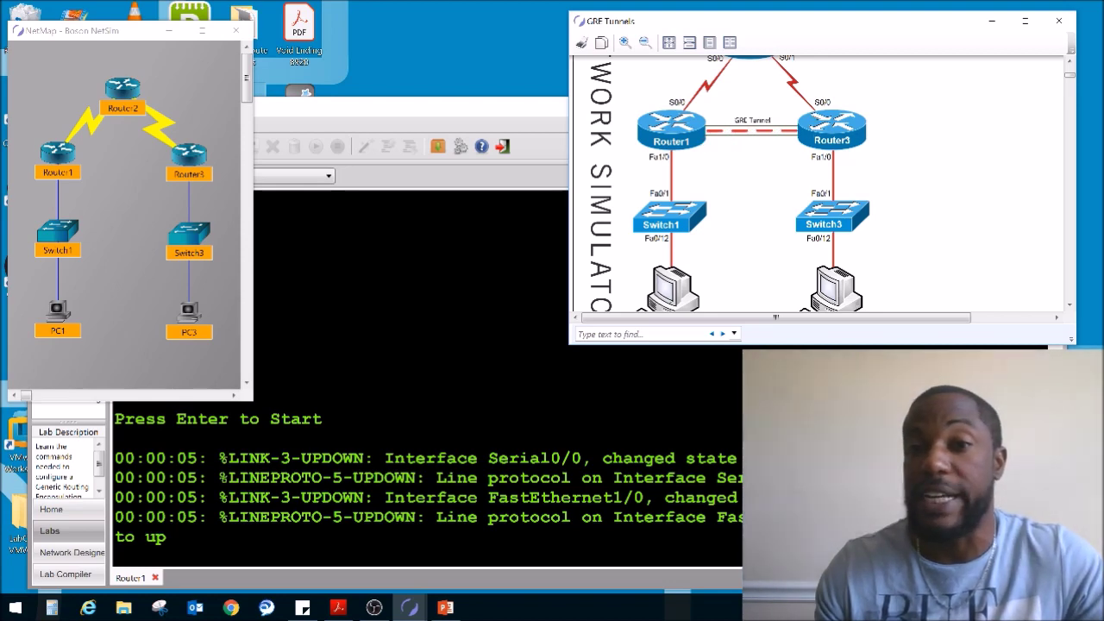
scroll(826, 183, down, 2)
scroll(826, 183, down, 15)
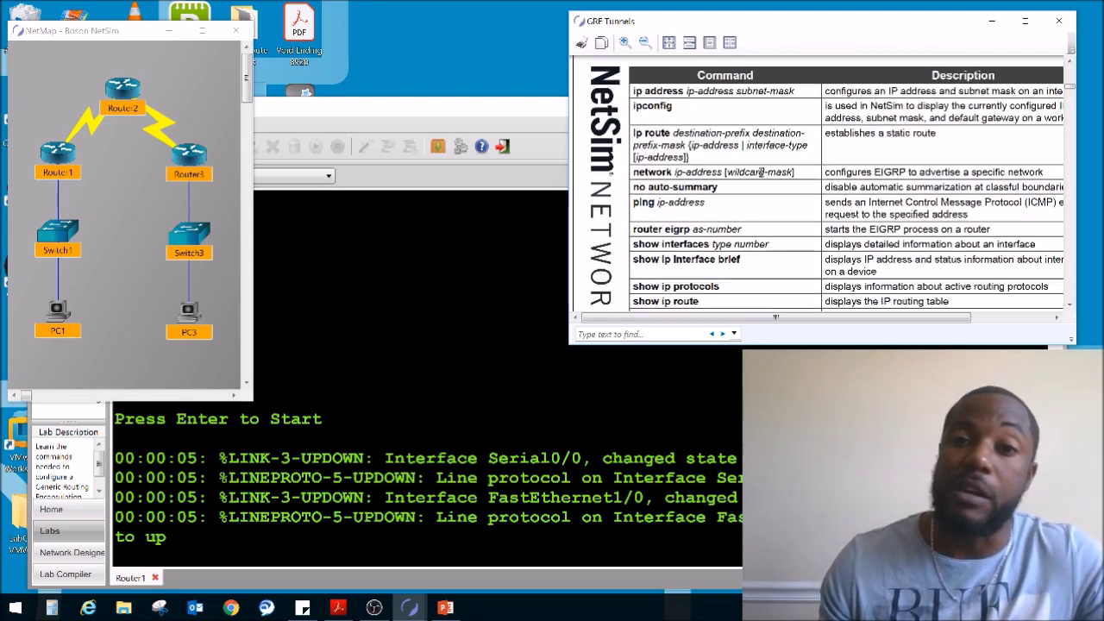
scroll(672, 159, up, 3)
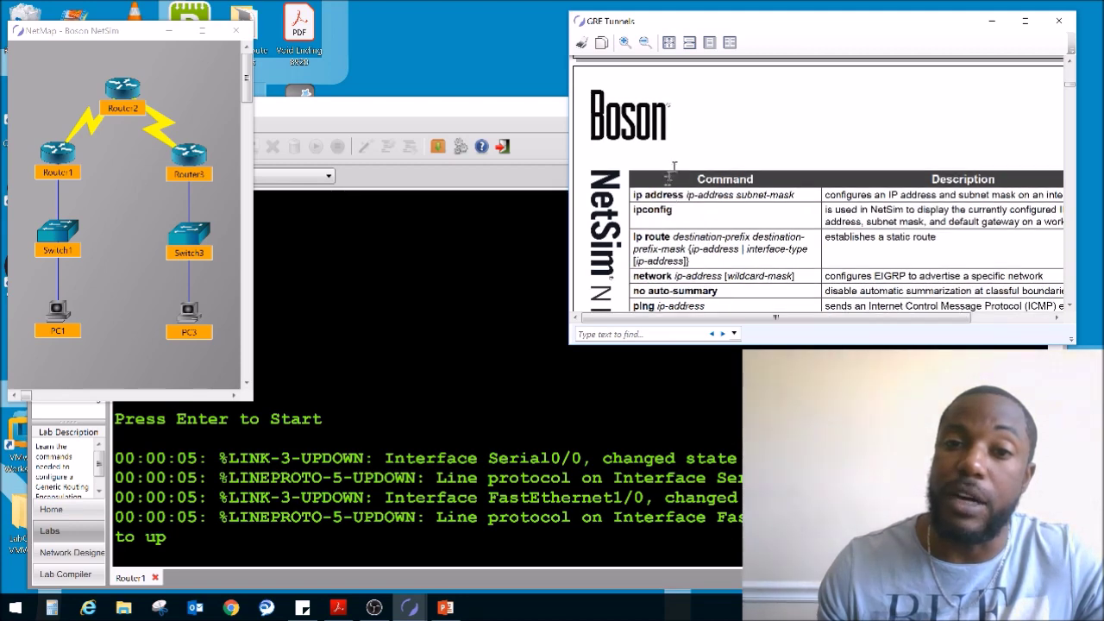
scroll(663, 179, down, 5)
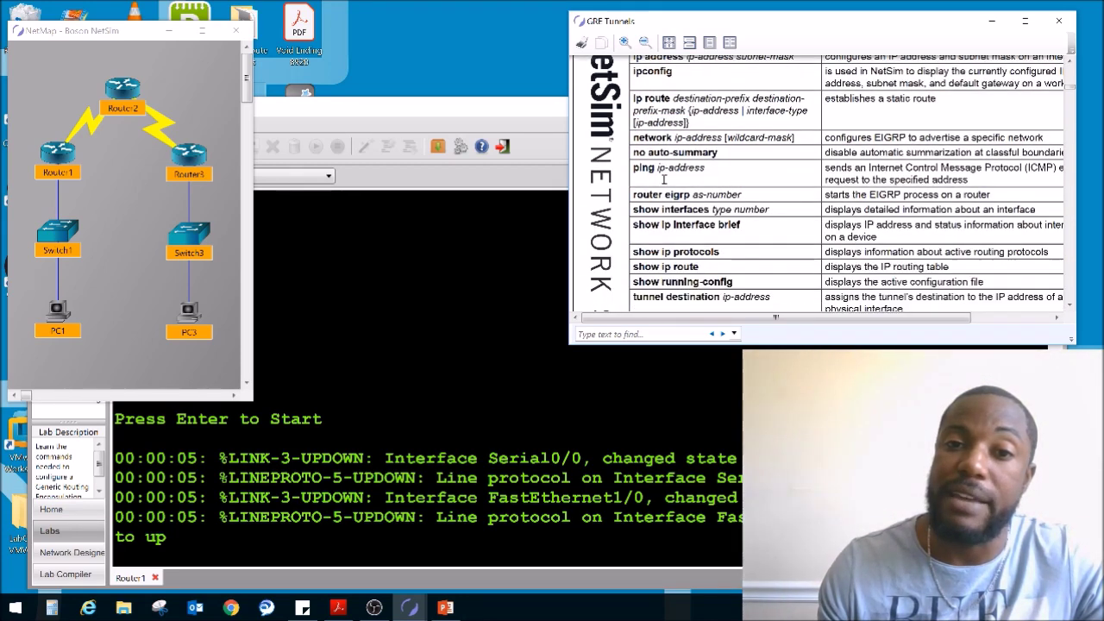
scroll(663, 179, down, 8)
scroll(653, 110, up, 5)
scroll(660, 121, down, 15)
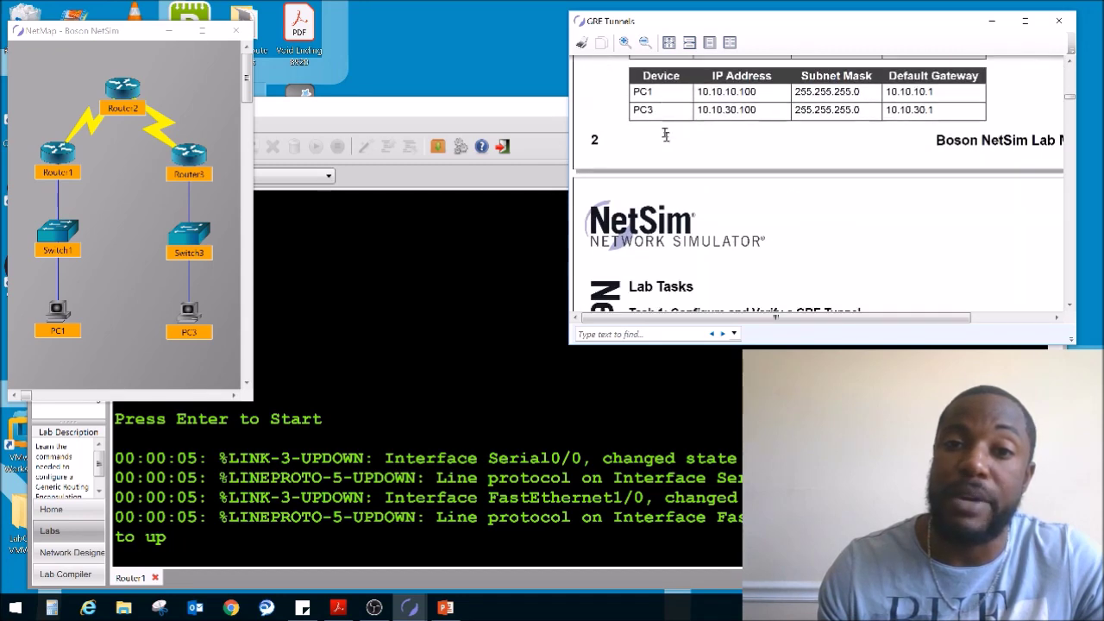
scroll(665, 134, down, 1)
drag(569, 122, 490, 121)
drag(602, 155, 814, 168)
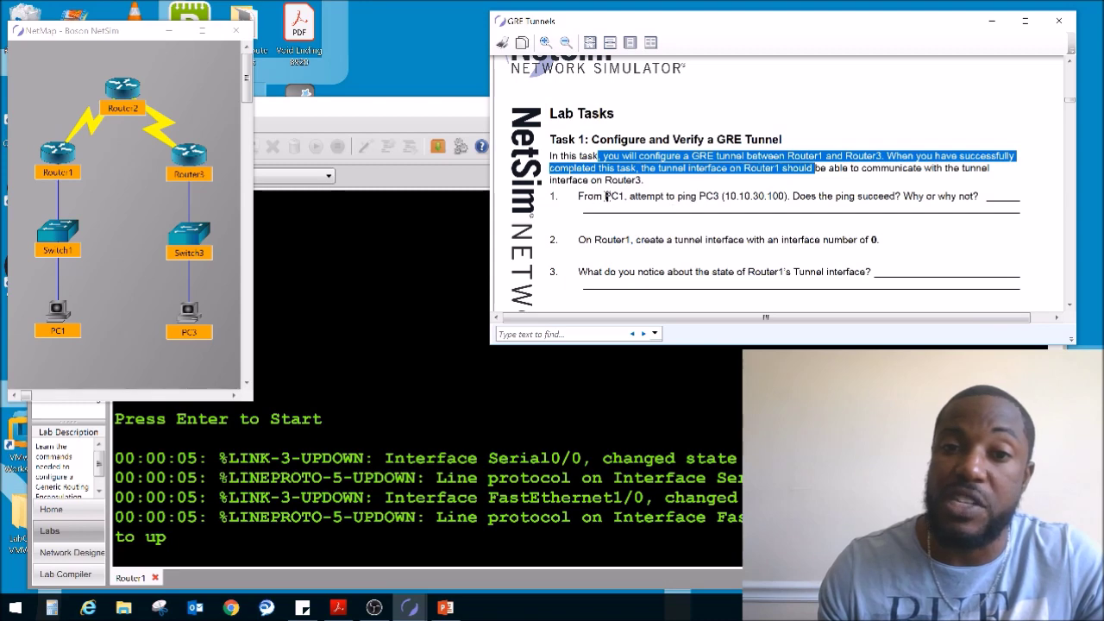
Step: Open PC1's console from the network map and read lab step 1 about pinging PC3
double_click(66, 319)
click(736, 76)
drag(645, 206, 1020, 209)
click(196, 82)
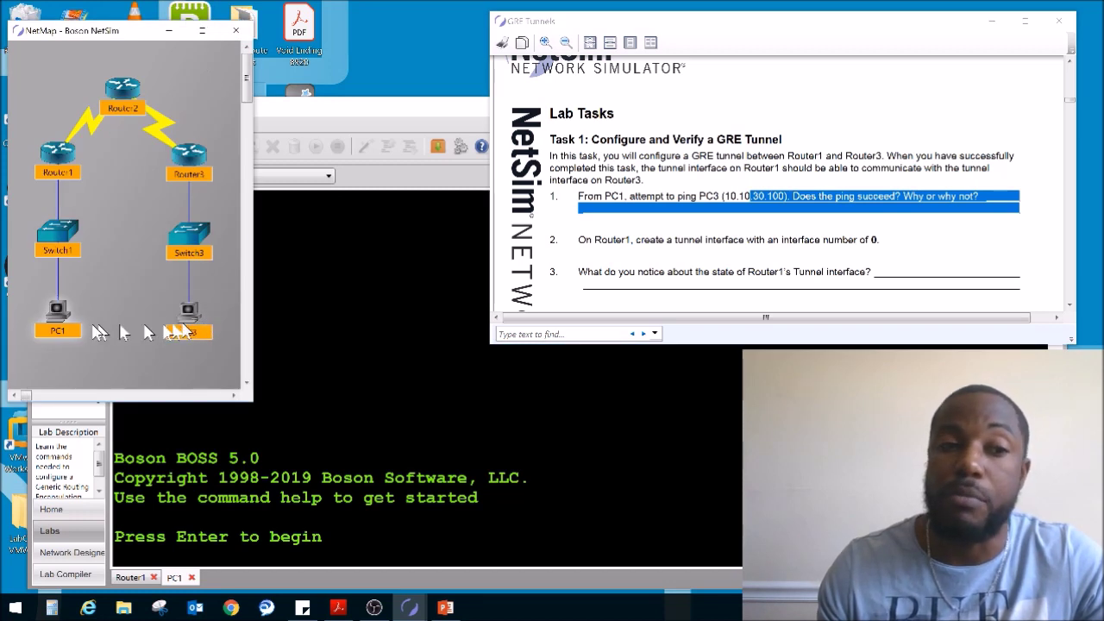
mouse_move(60, 325)
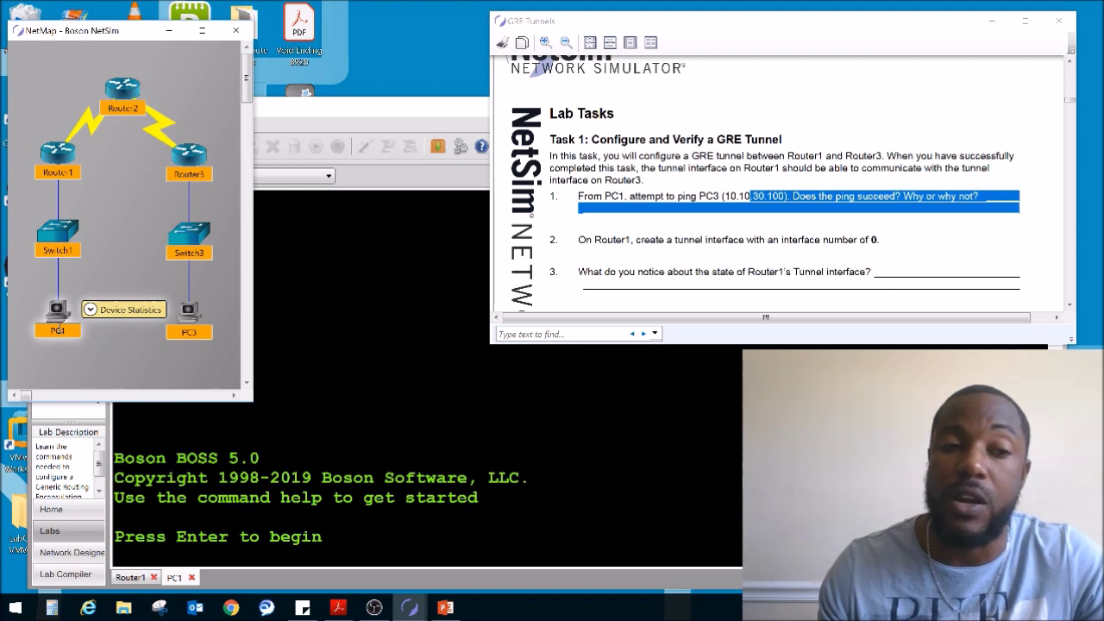
mouse_move(190, 326)
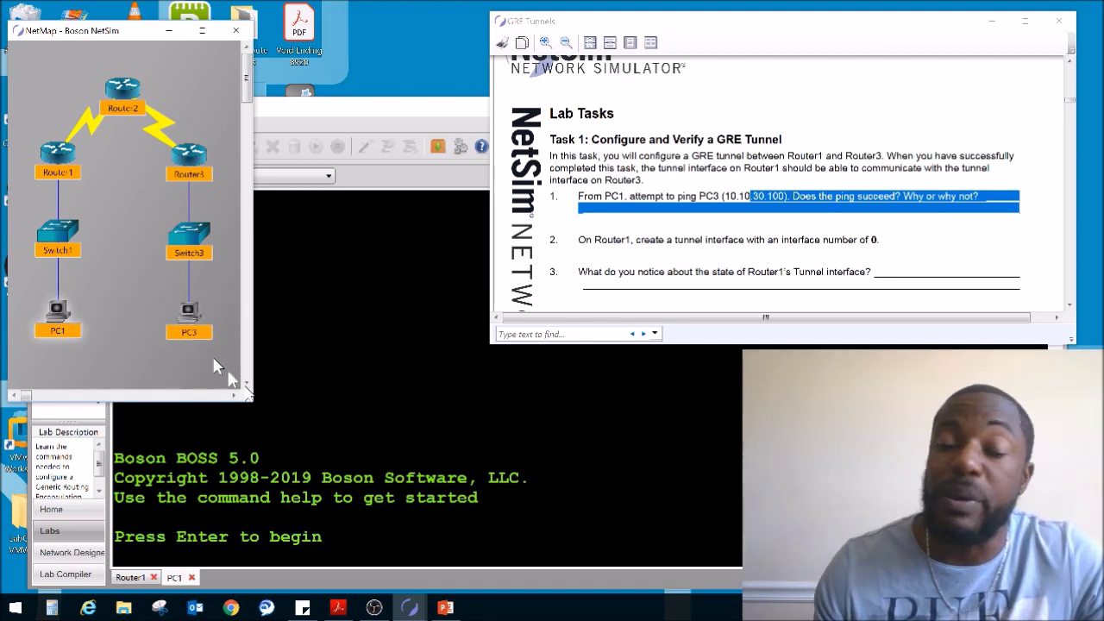
Step: Ping PC3 at 10.10.30.100 from PC1's console and examine the packet statistics
click(341, 472)
click(686, 21)
click(365, 438)
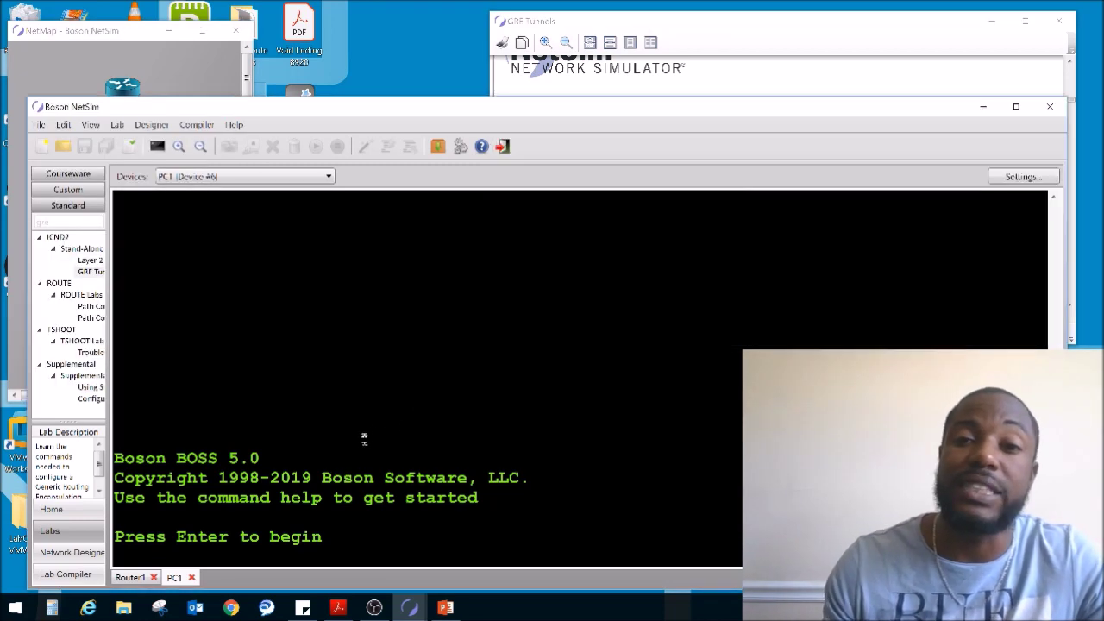
key(Return)
key(Return)
text(pi)
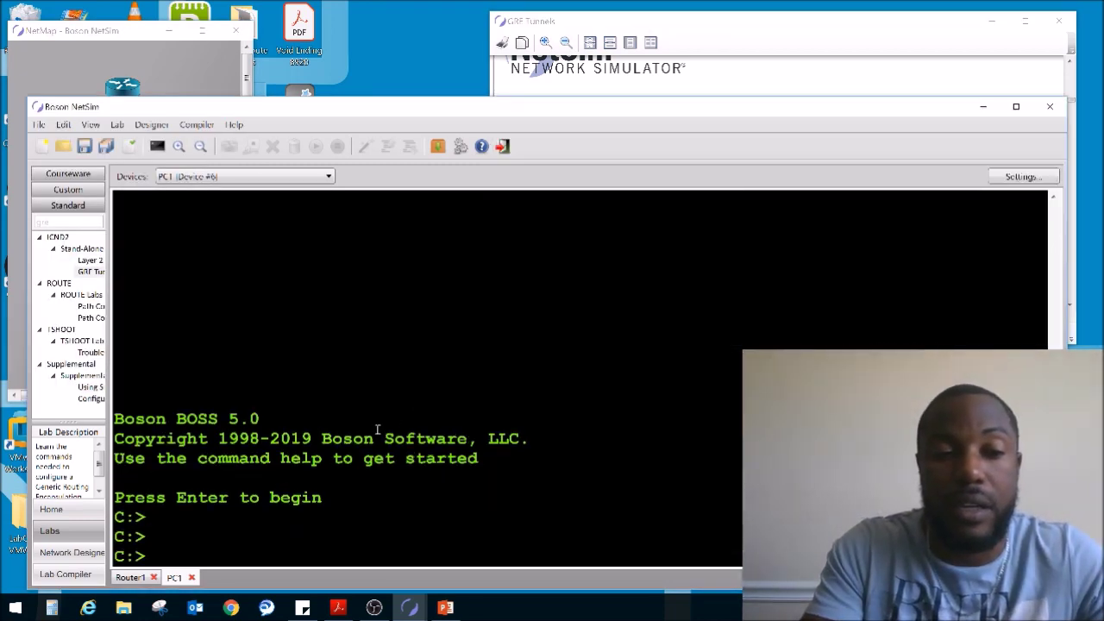
text(ng 10.10.30.)
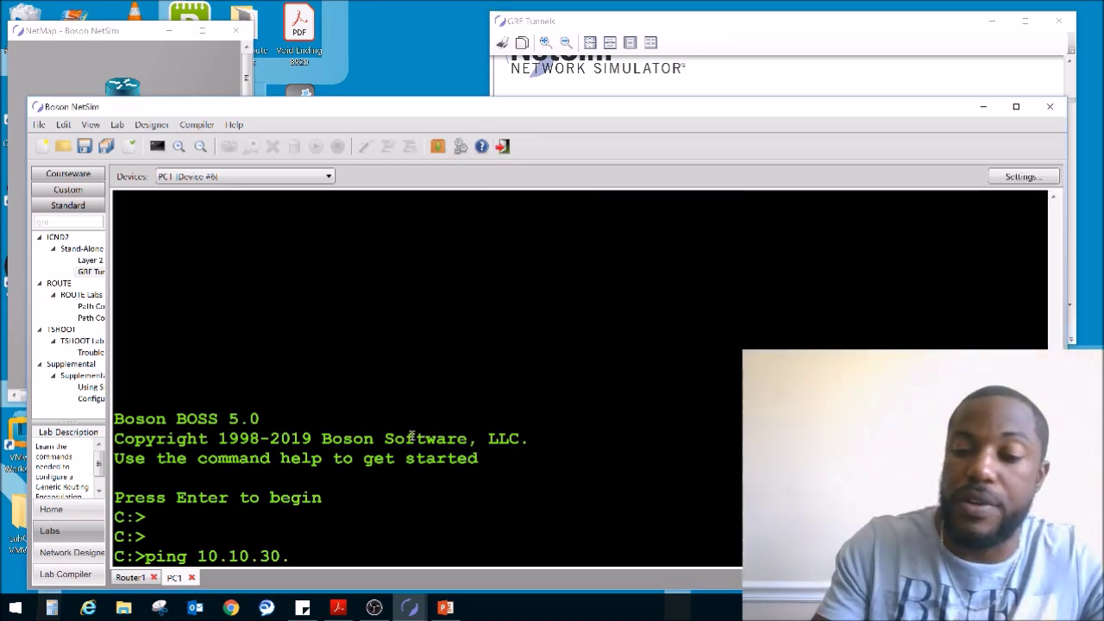
text(100)
key(Return)
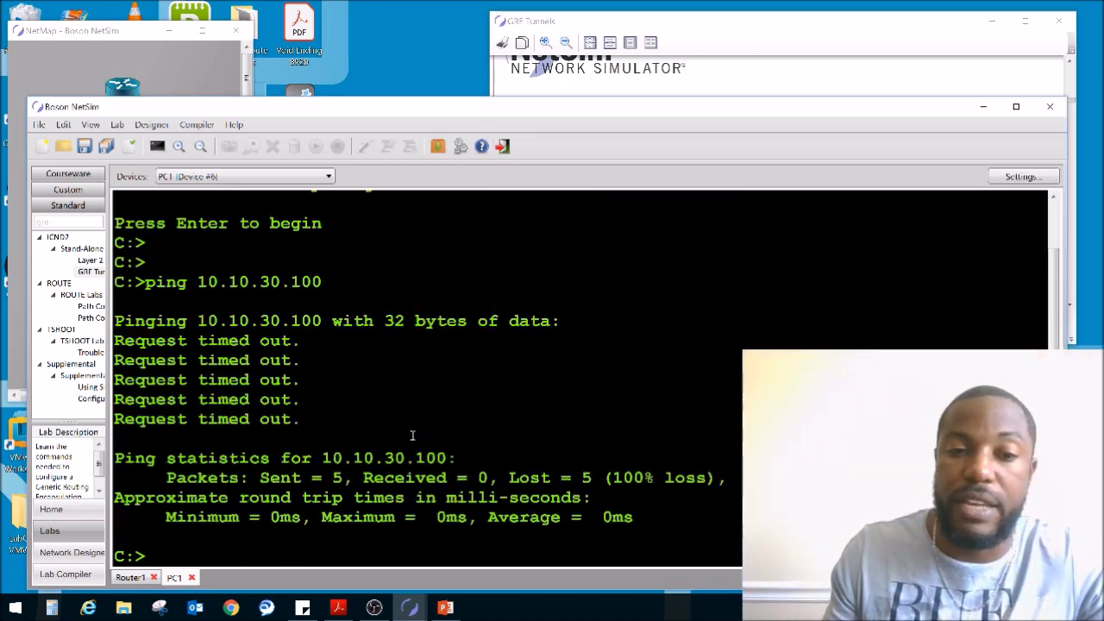
drag(332, 478, 415, 477)
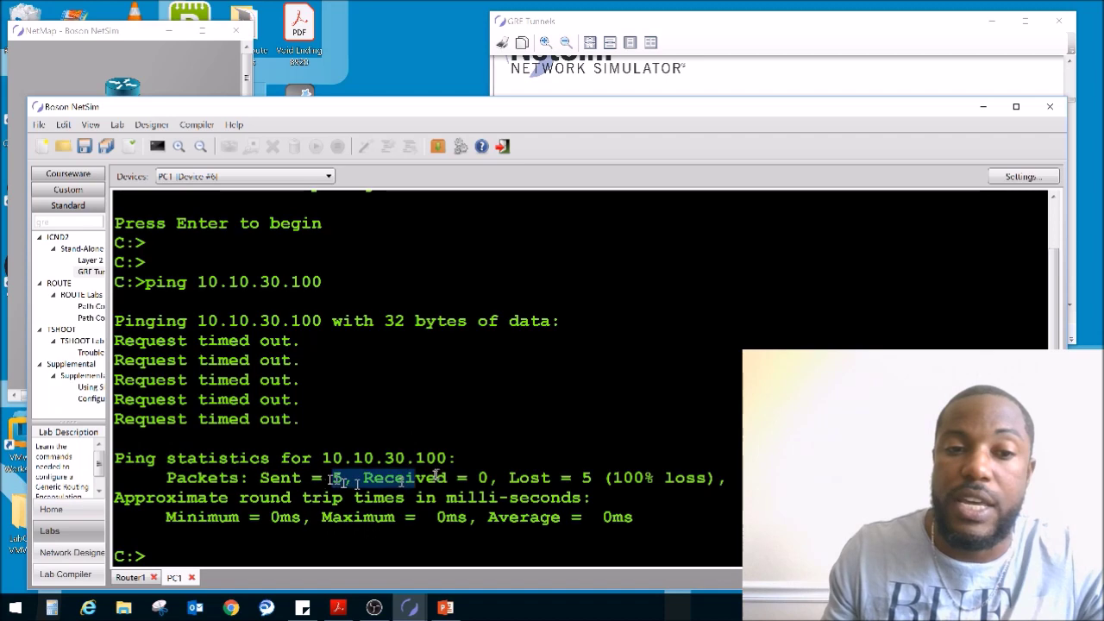
Step: Read lab step 2 about creating a tunnel interface and open Router1's console from the network map
click(754, 60)
click(137, 65)
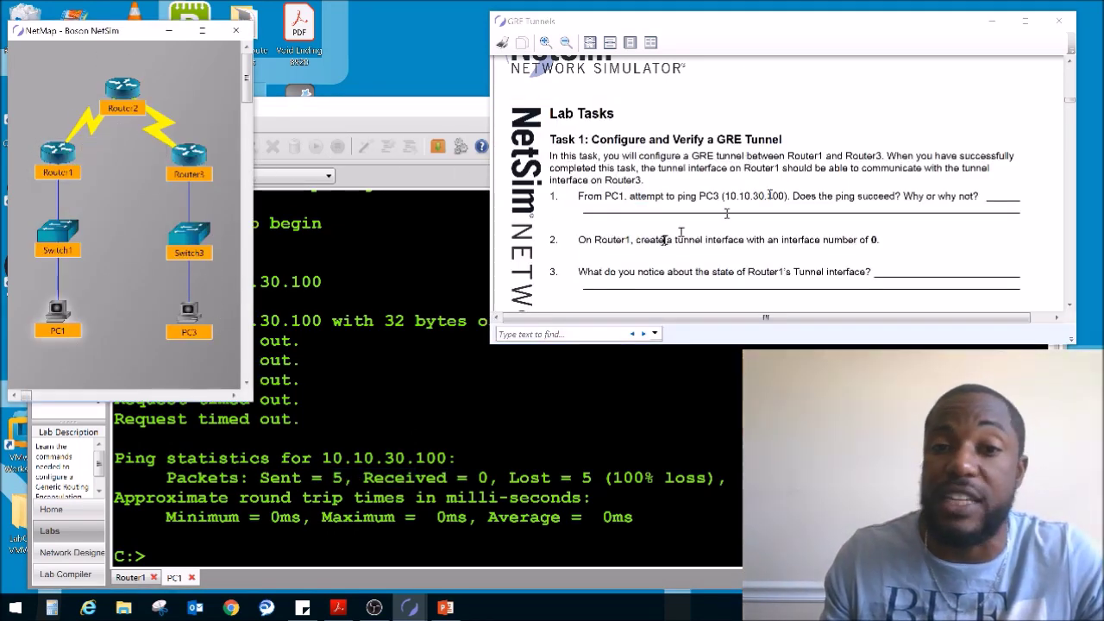
drag(579, 240, 767, 240)
double_click(58, 164)
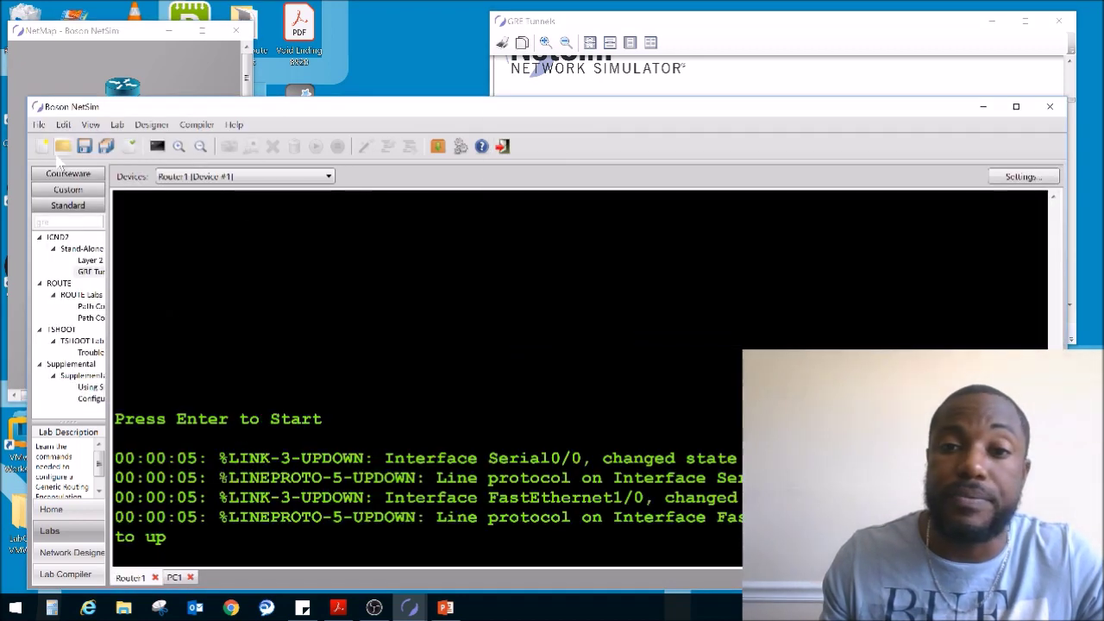
Step: Rearrange the lab document and simulator windows so the lab tasks can be read alongside the Router1 console
click(785, 24)
drag(785, 24, 809, 13)
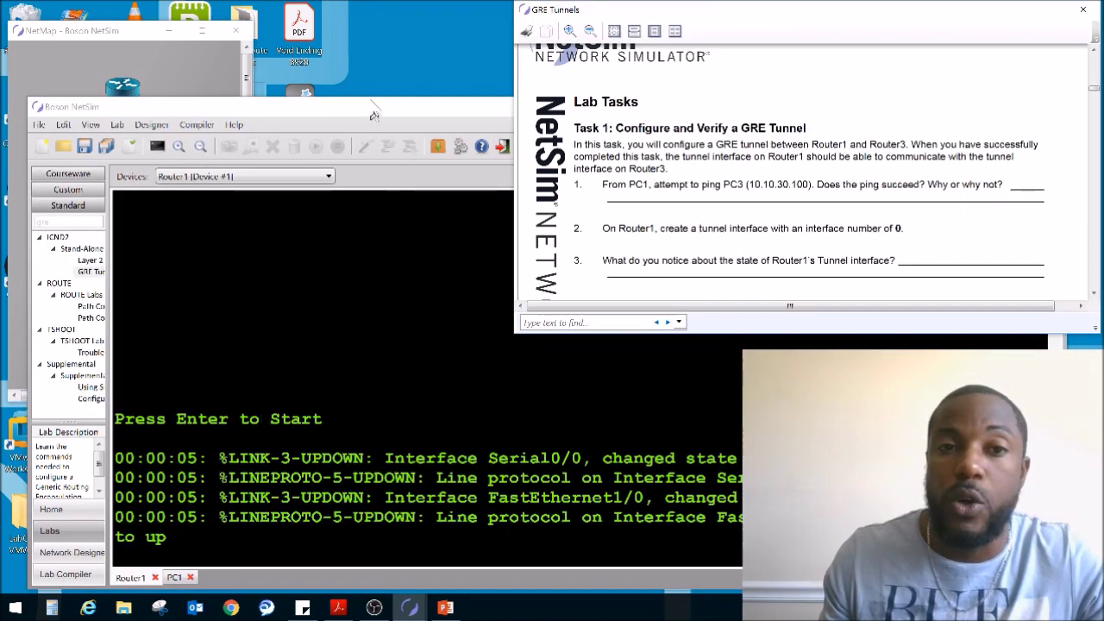
drag(373, 97, 380, 163)
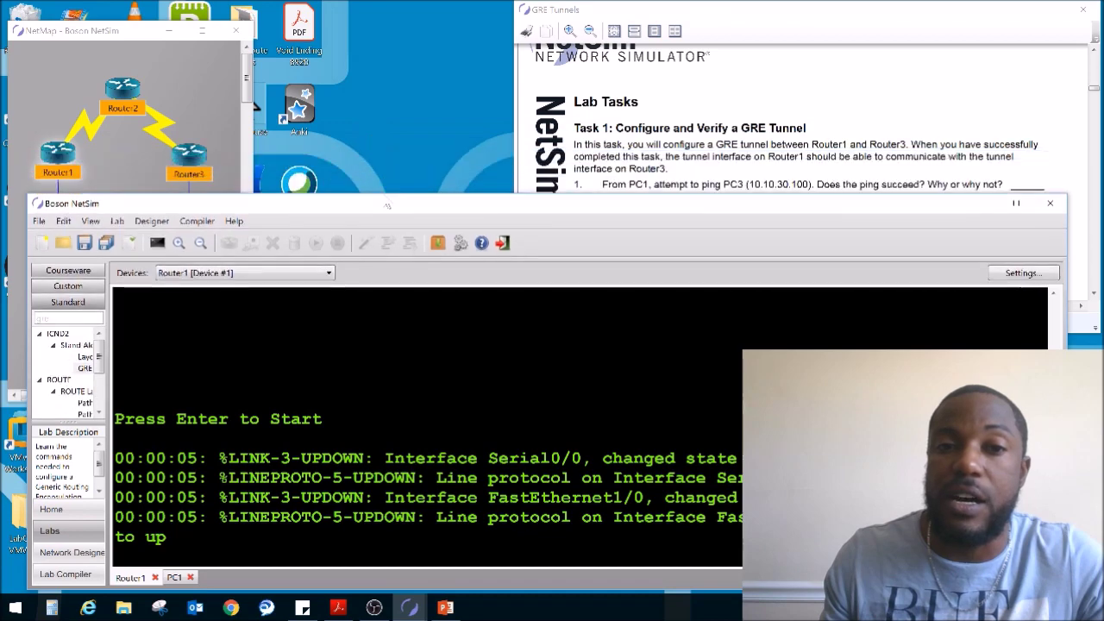
drag(639, 102, 632, 102)
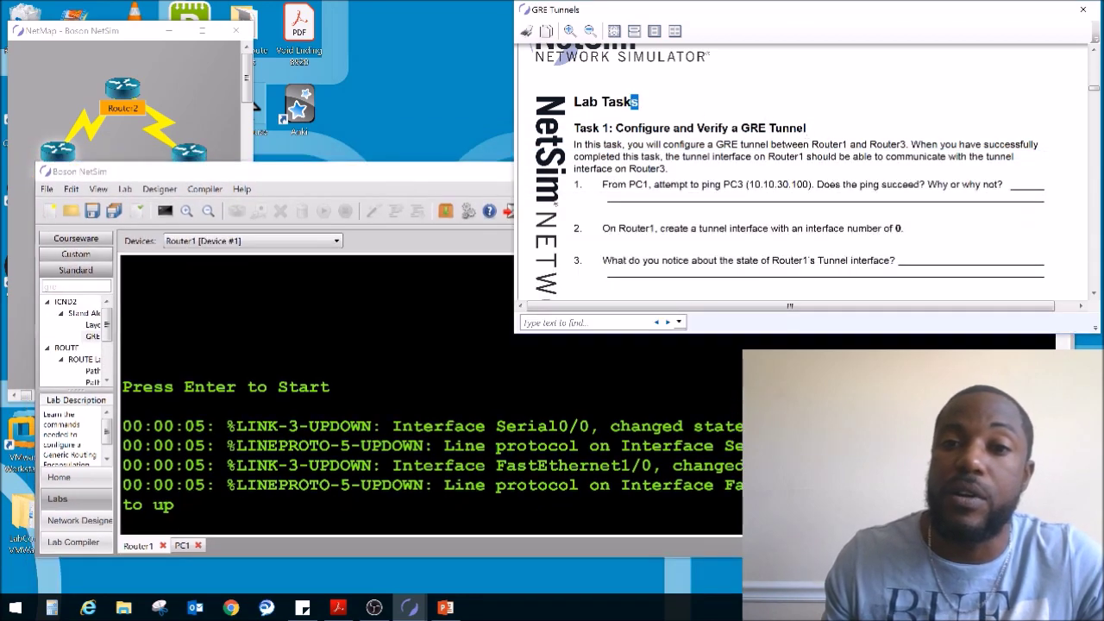
Step: Start the Router1 console session and enter privileged EXEC mode with ena
click(241, 441)
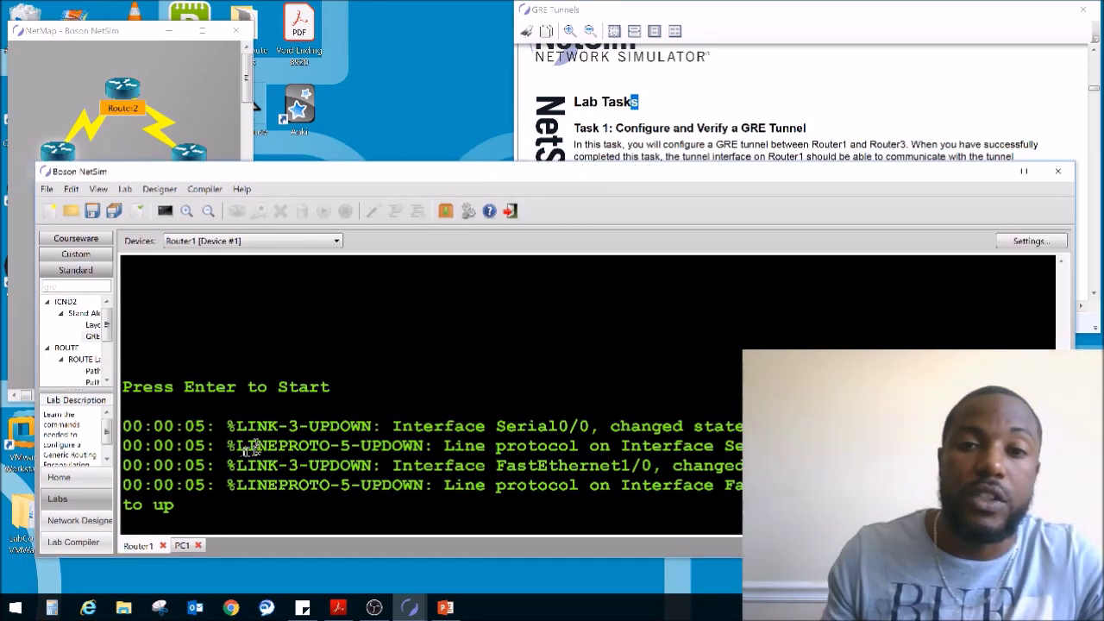
key(Return)
key(Return)
key(Return)
text(ena)
key(Return)
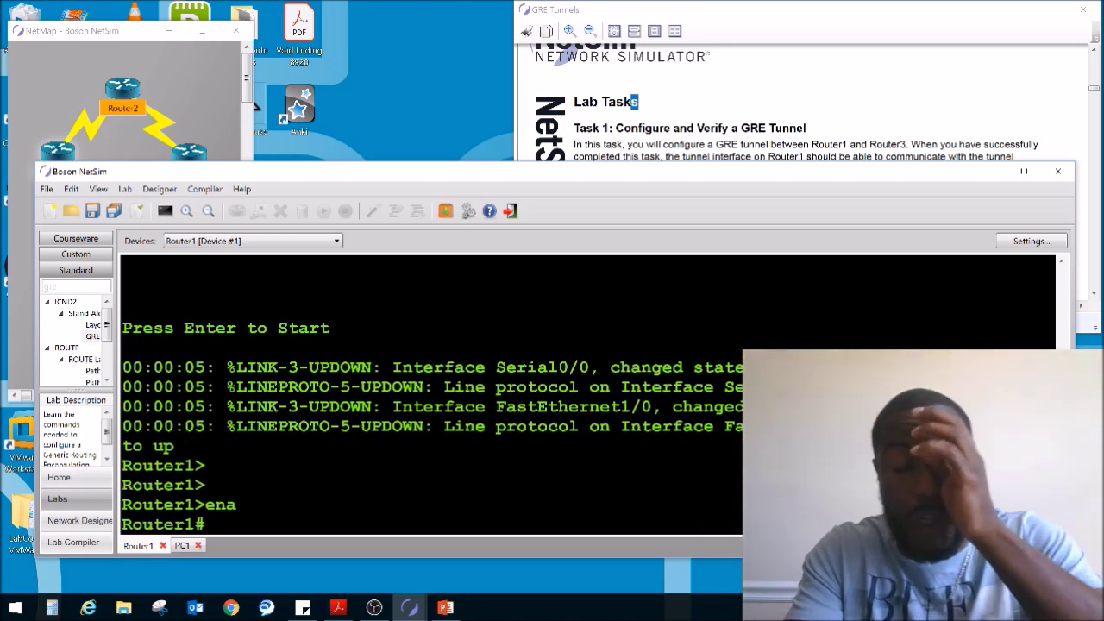
Step: Display Router1's brief IP interface summary and examine the listed interfaces and their addresses
text(sho)
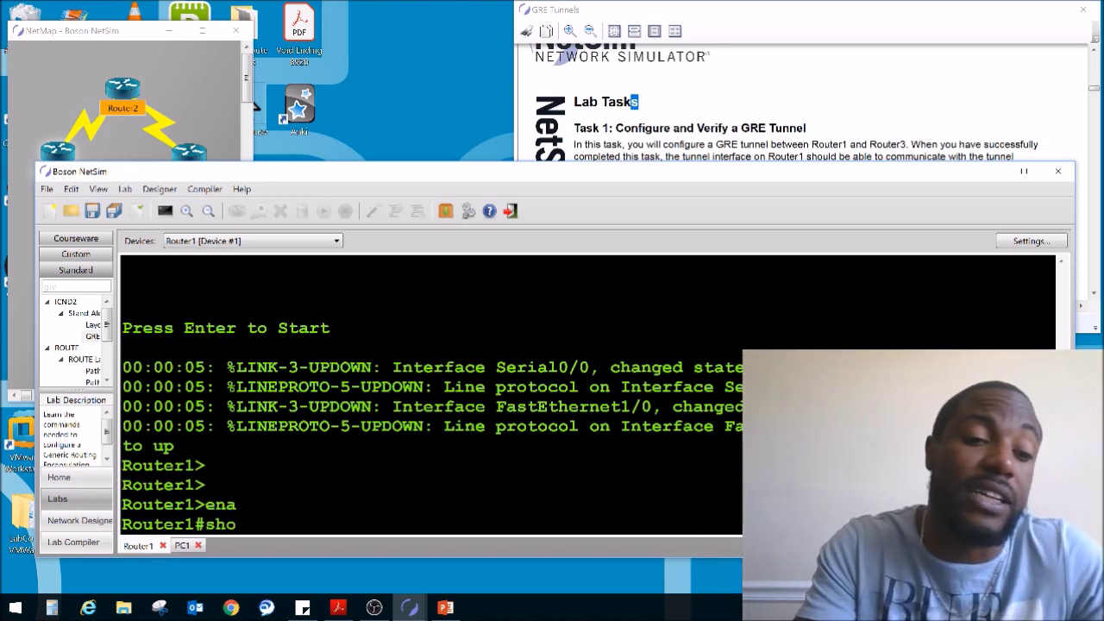
text( ip inter)
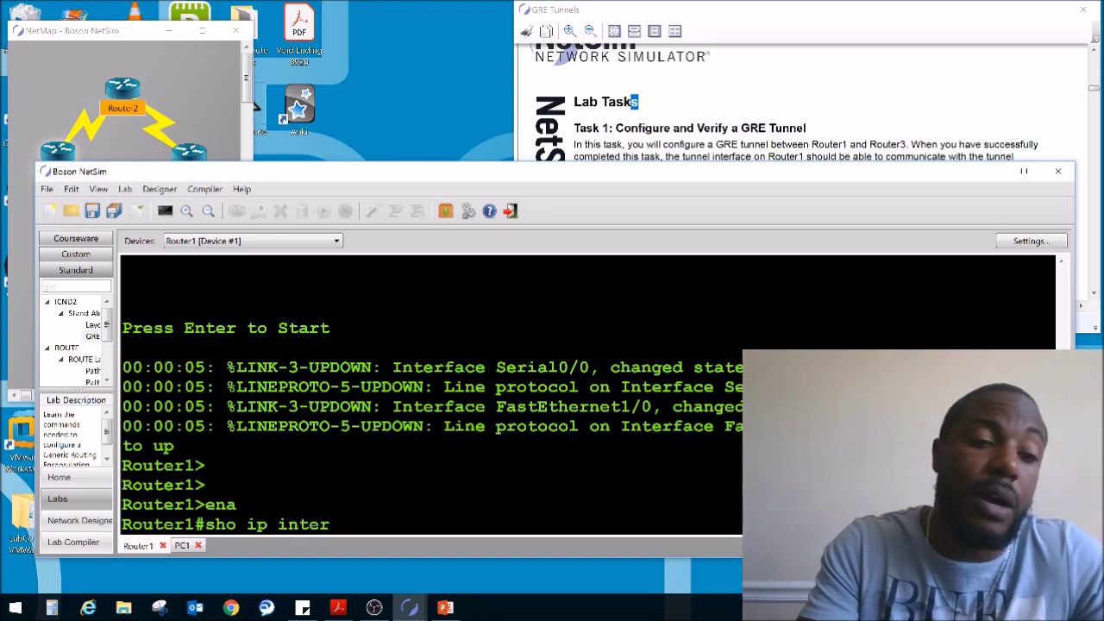
text( brief)
key(Return)
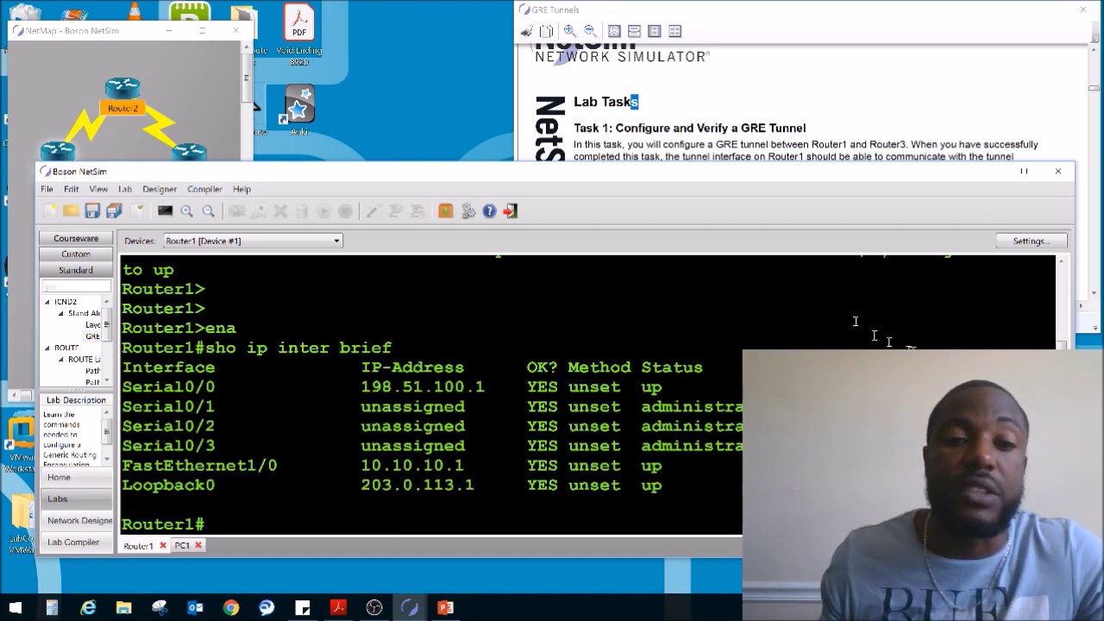
drag(164, 388, 267, 469)
drag(154, 486, 205, 488)
drag(380, 405, 361, 426)
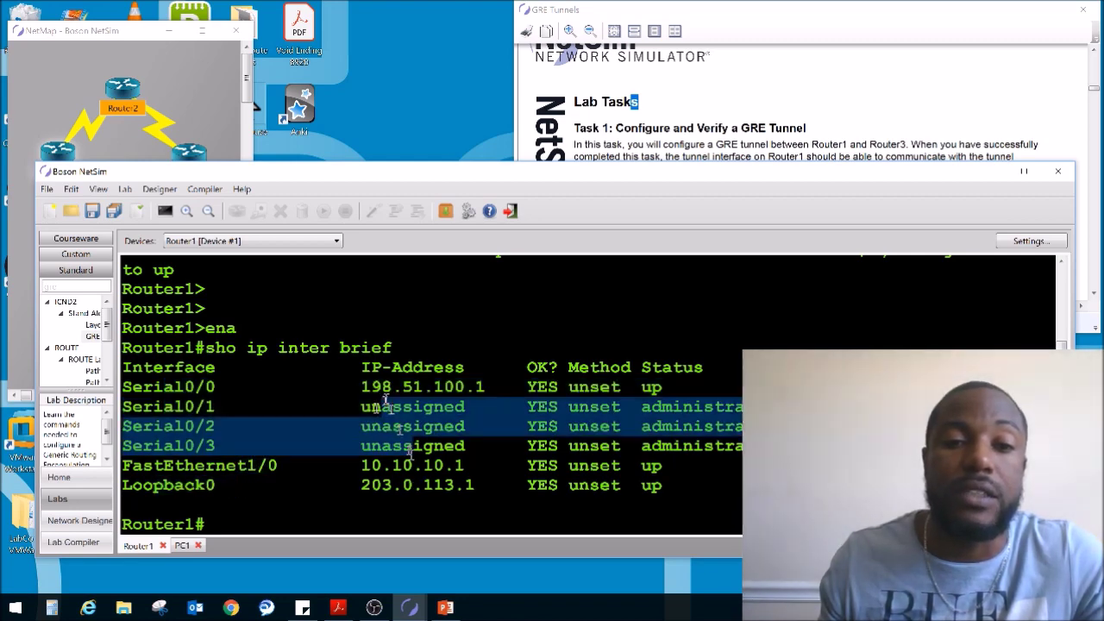
Step: Enter global configuration mode on Router1 and create tunnel interface 0
click(338, 515)
text(configure terminal)
key(Return)
text(interface tunnel)
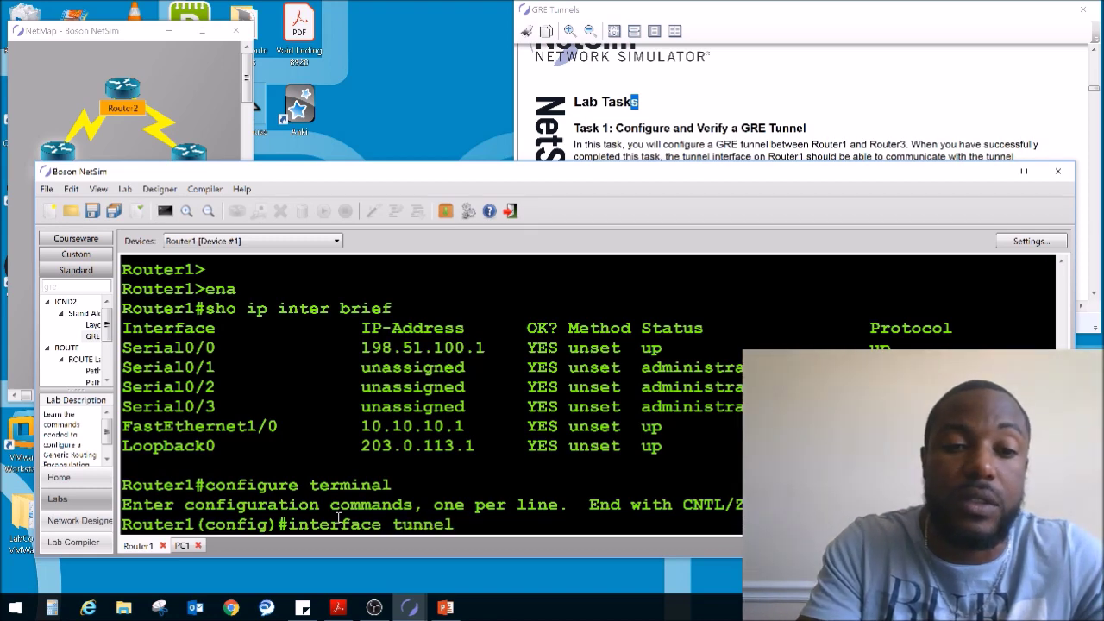
text( 0)
key(Return)
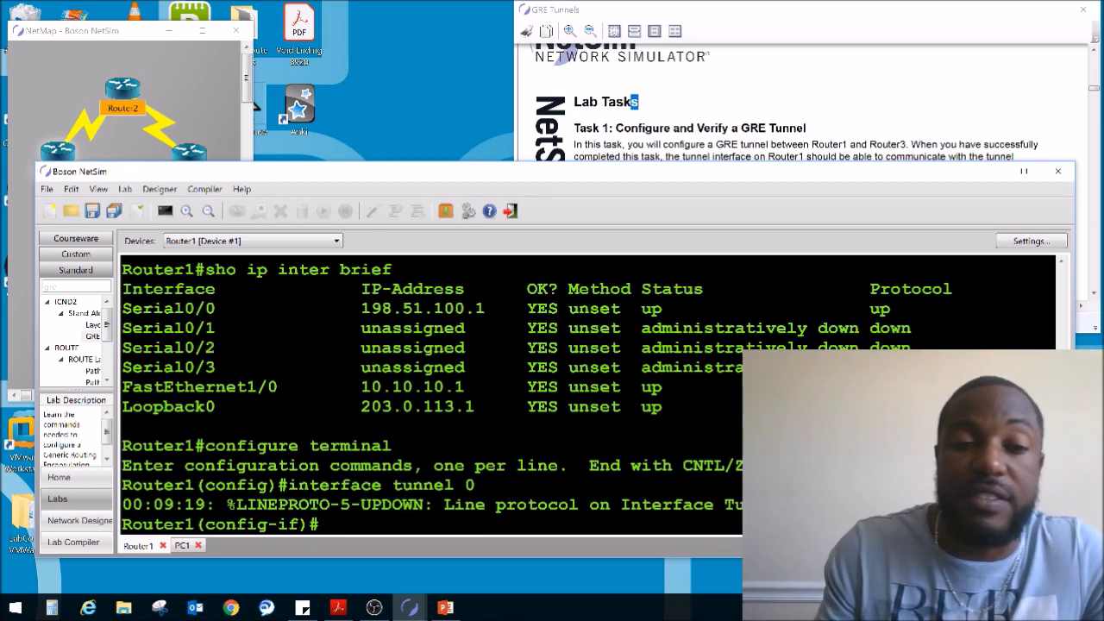
Step: Run the brief IP interface summary from Router1's interface configuration mode and examine the address and status of Tunnel0
drag(395, 504, 741, 506)
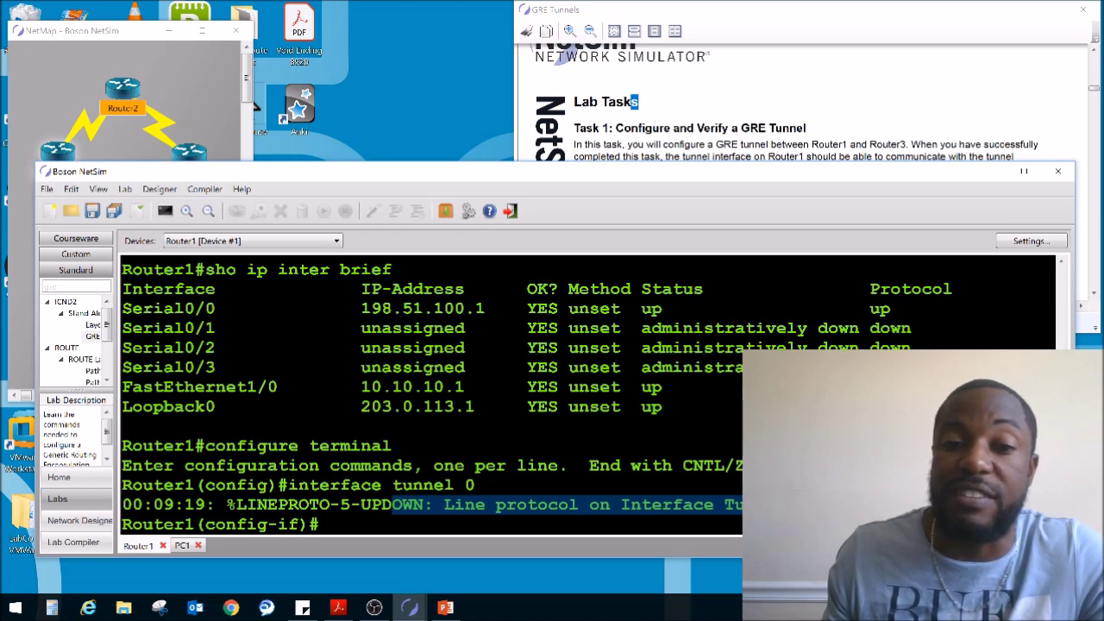
click(316, 500)
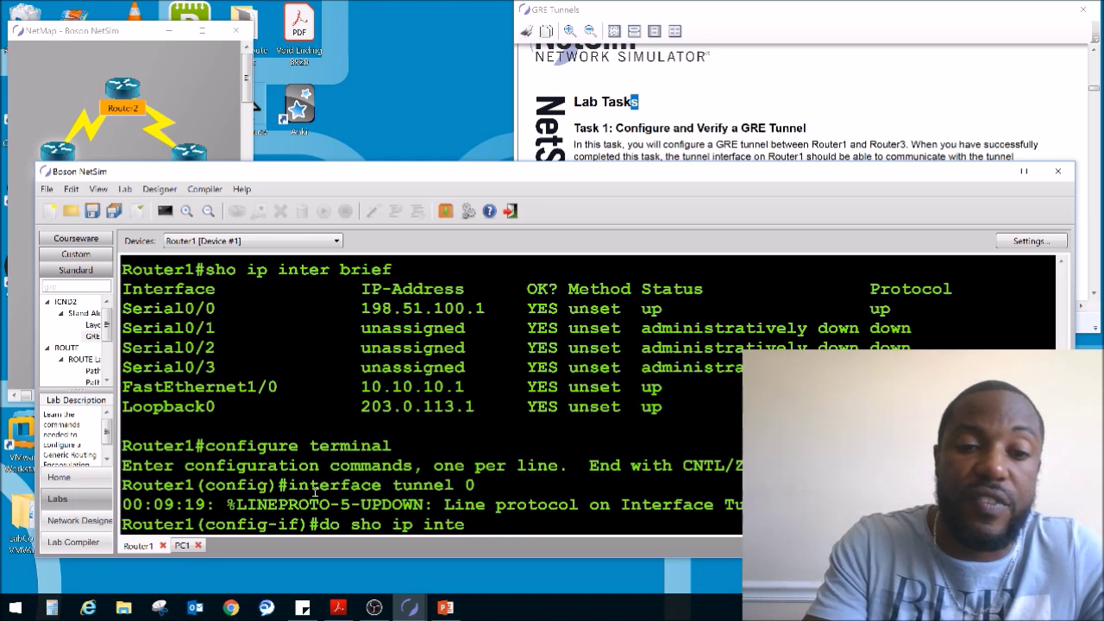
key(Return)
drag(134, 487, 488, 488)
click(271, 499)
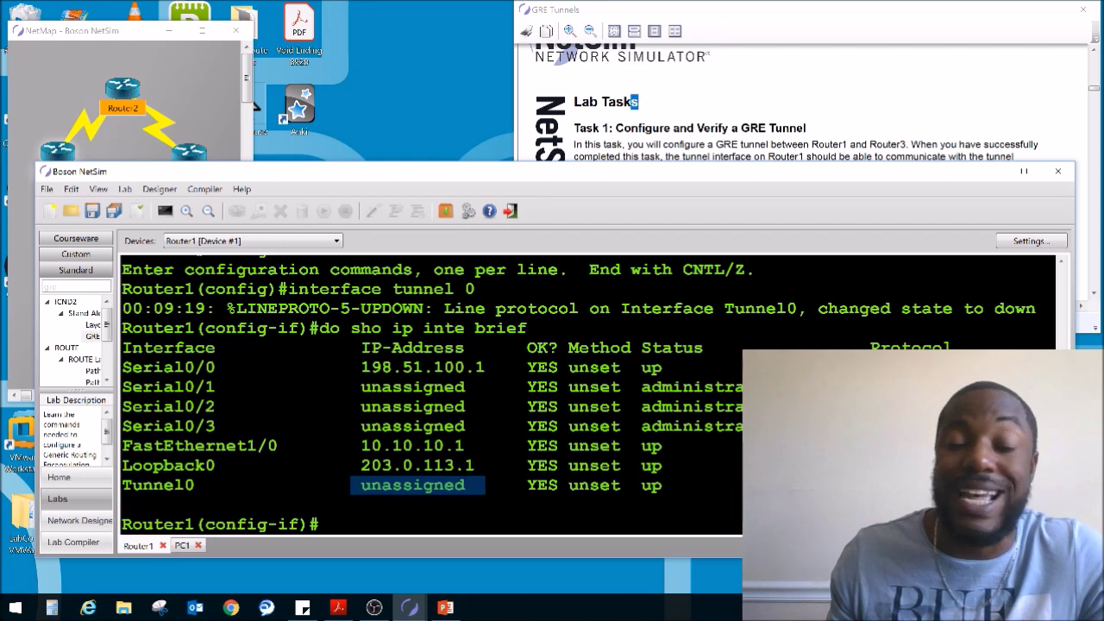
double_click(644, 489)
Step: Read lab steps 3 and 4 about the tunnel interfaces and open Router3's console from the network map
click(720, 259)
drag(720, 260, 891, 258)
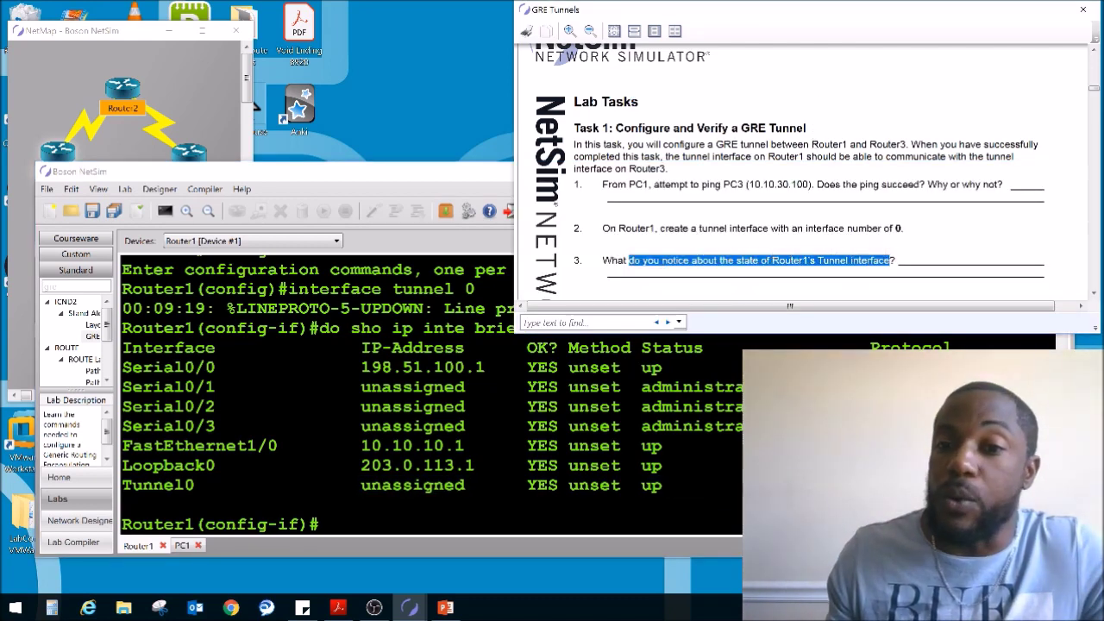
scroll(893, 246, down, 4)
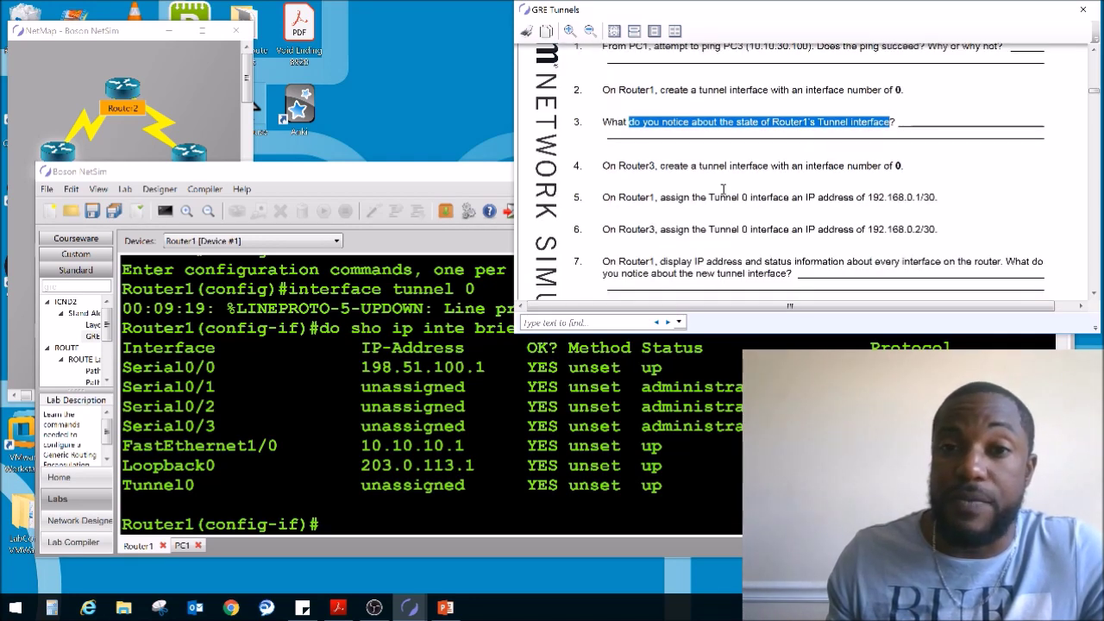
drag(619, 166, 791, 166)
click(196, 97)
double_click(184, 177)
scroll(802, 190, up, 2)
drag(602, 234, 903, 234)
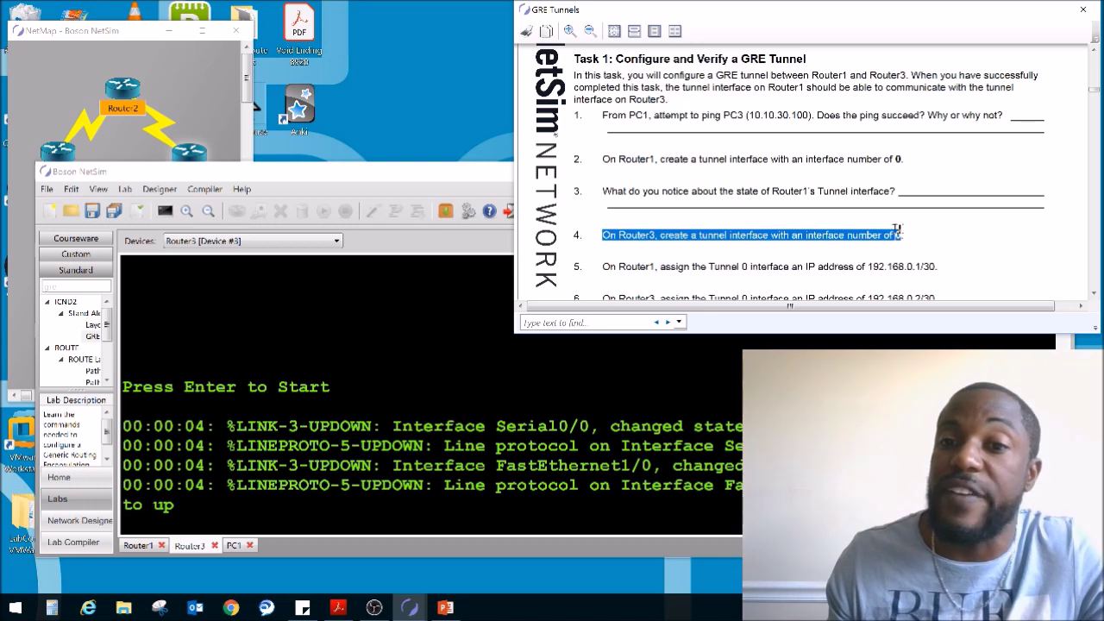
Step: Start the Router3 console session and enter privileged EXEC mode with ena
click(452, 447)
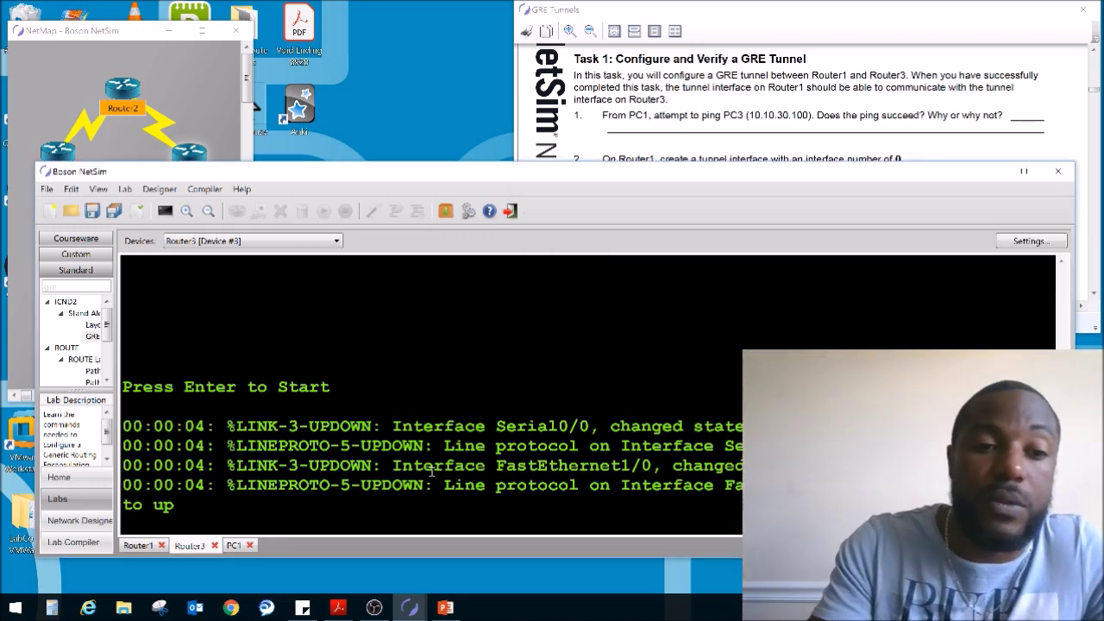
key(Return)
key(Return)
key(Return)
key(Return)
text(ena)
key(Return)
Step: Enter global configuration mode on Router3 and create tunnel interface 0
text(configure t)
key(Return)
text(interface)
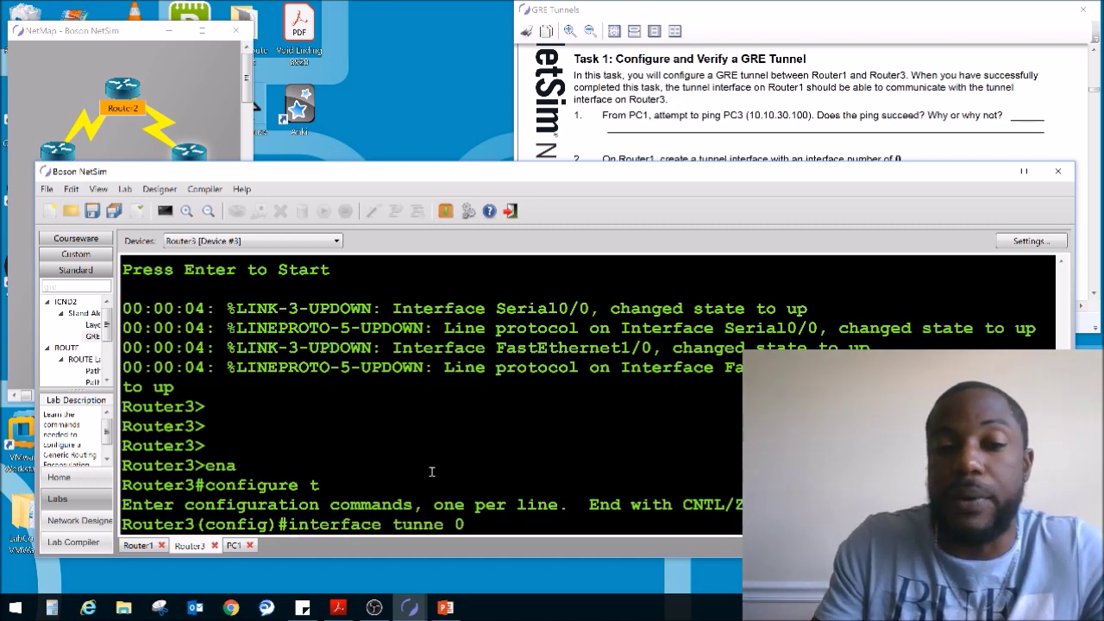
text( tunne 0)
key(Return)
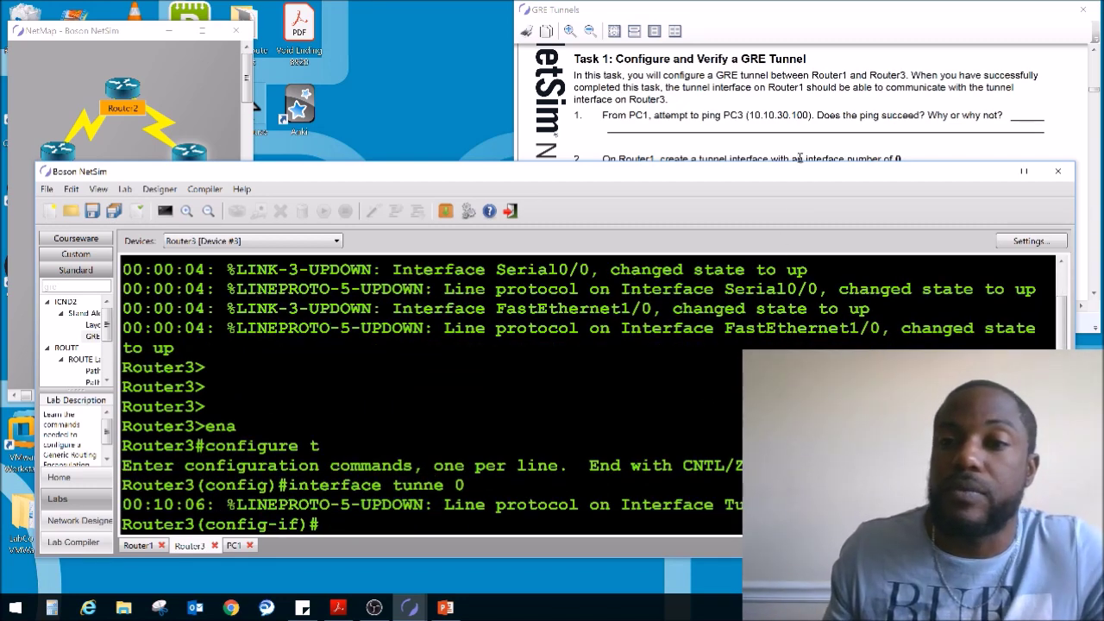
Step: Read lab step 5 and assign IP address 192.168.0.1 with mask 255.255.255.252 to Tunnel 0 in Router3's console
click(792, 142)
drag(623, 268, 938, 269)
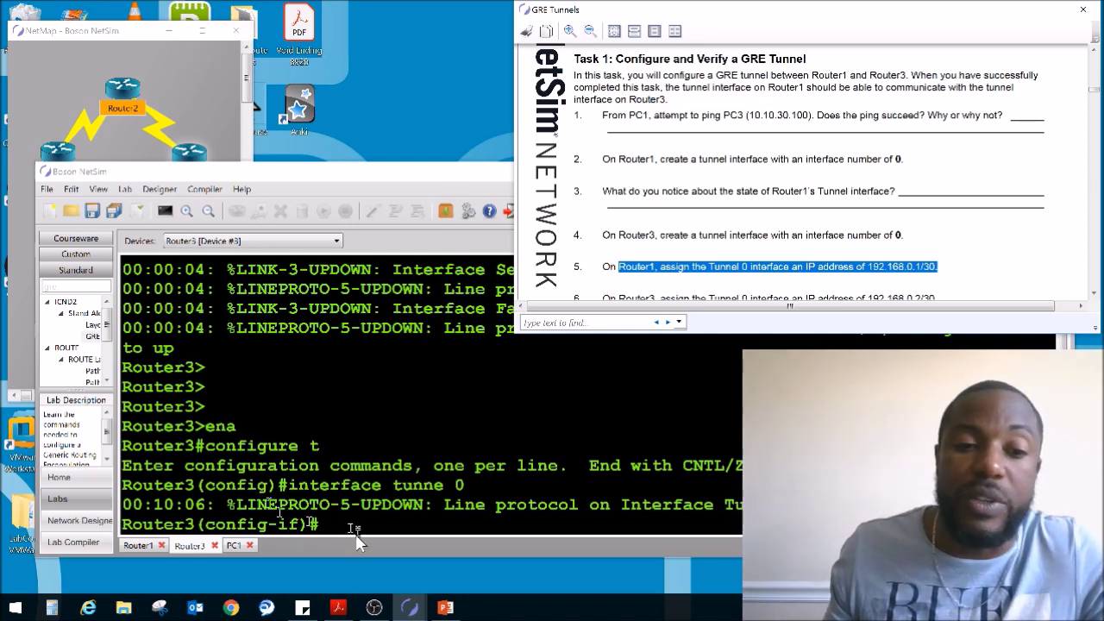
click(446, 609)
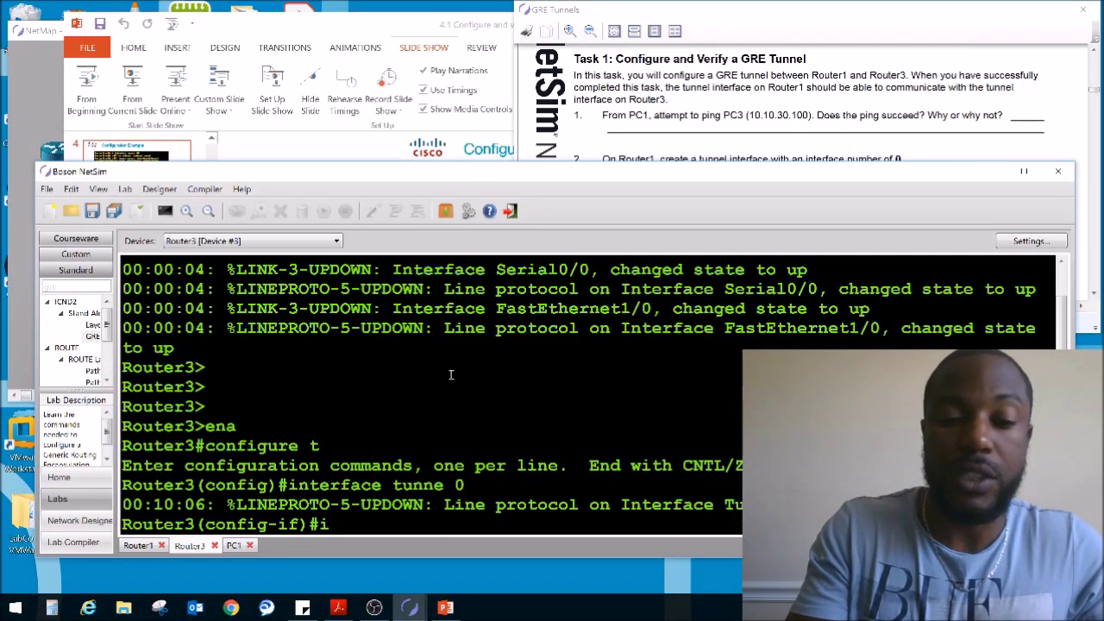
text(p address)
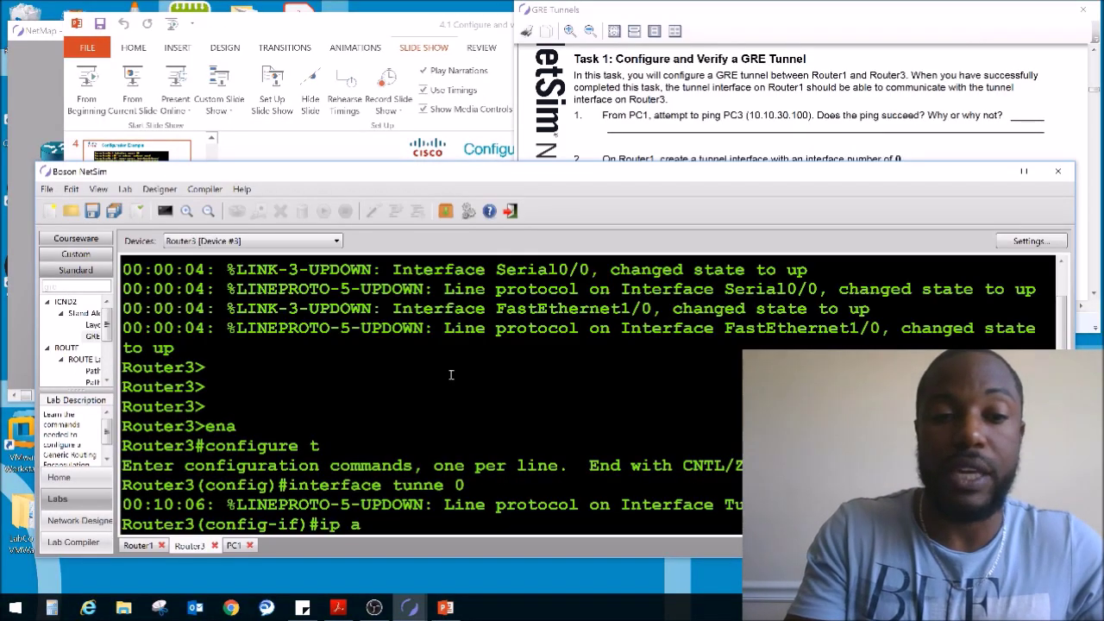
click(879, 39)
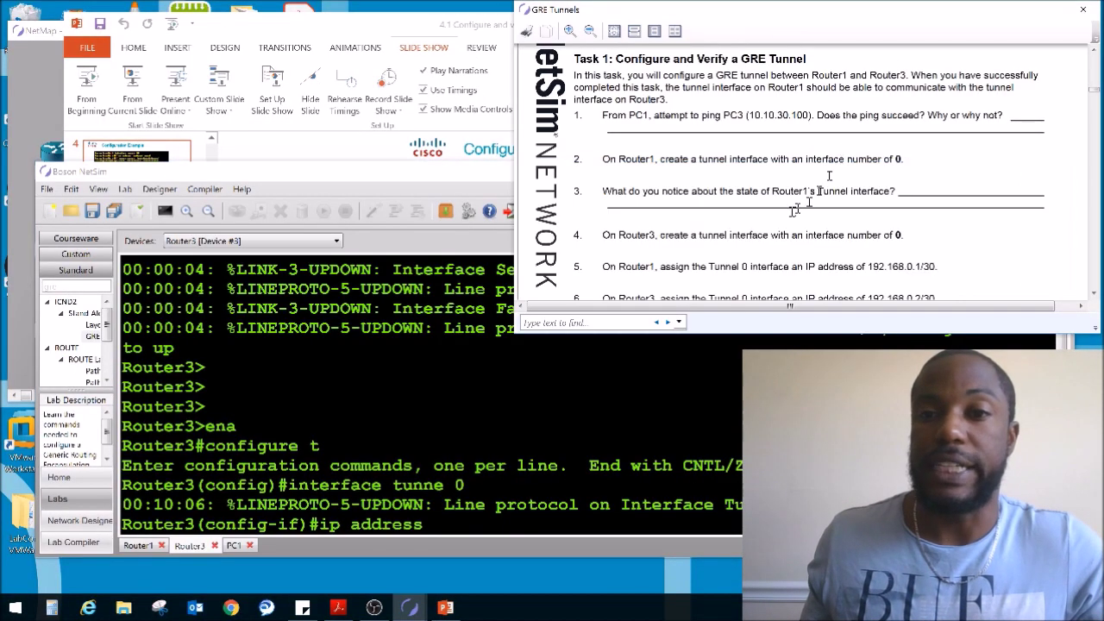
drag(861, 266, 936, 266)
click(742, 438)
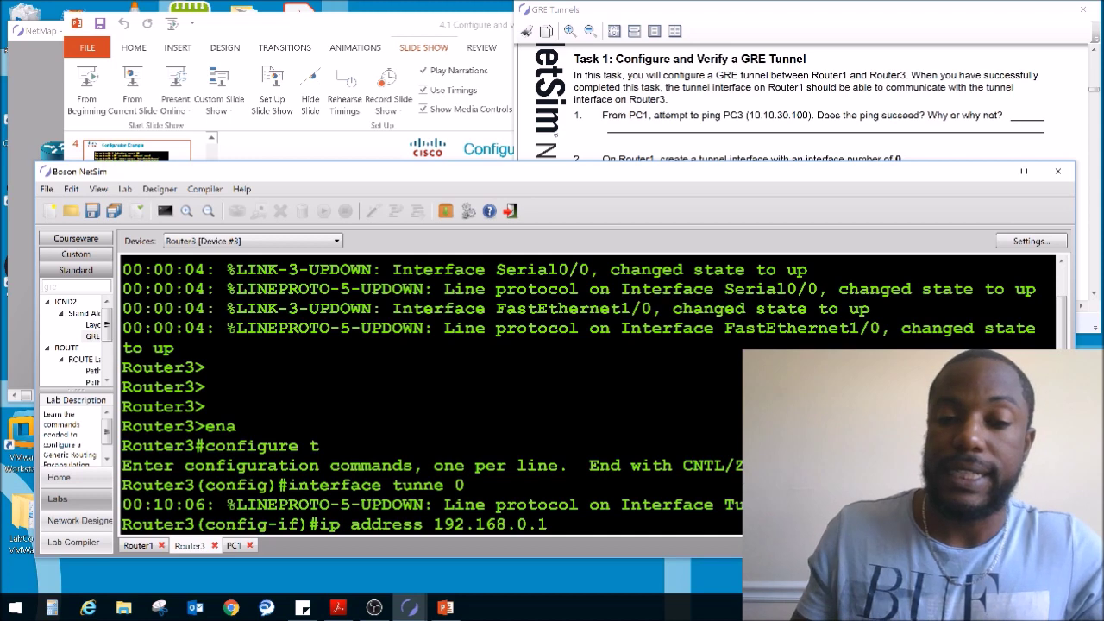
click(885, 127)
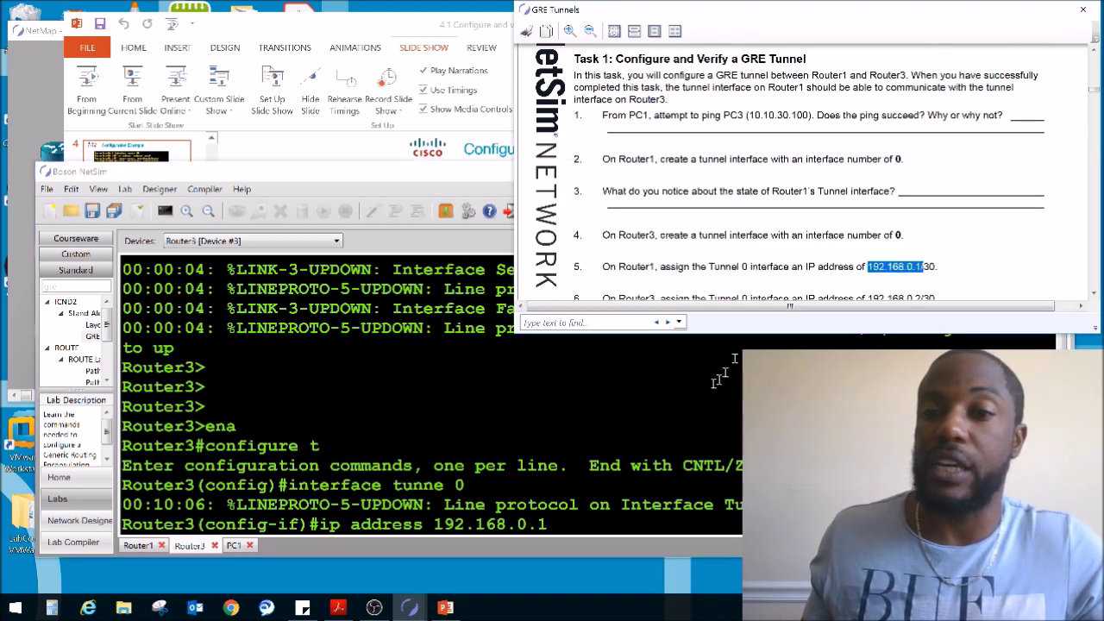
click(664, 413)
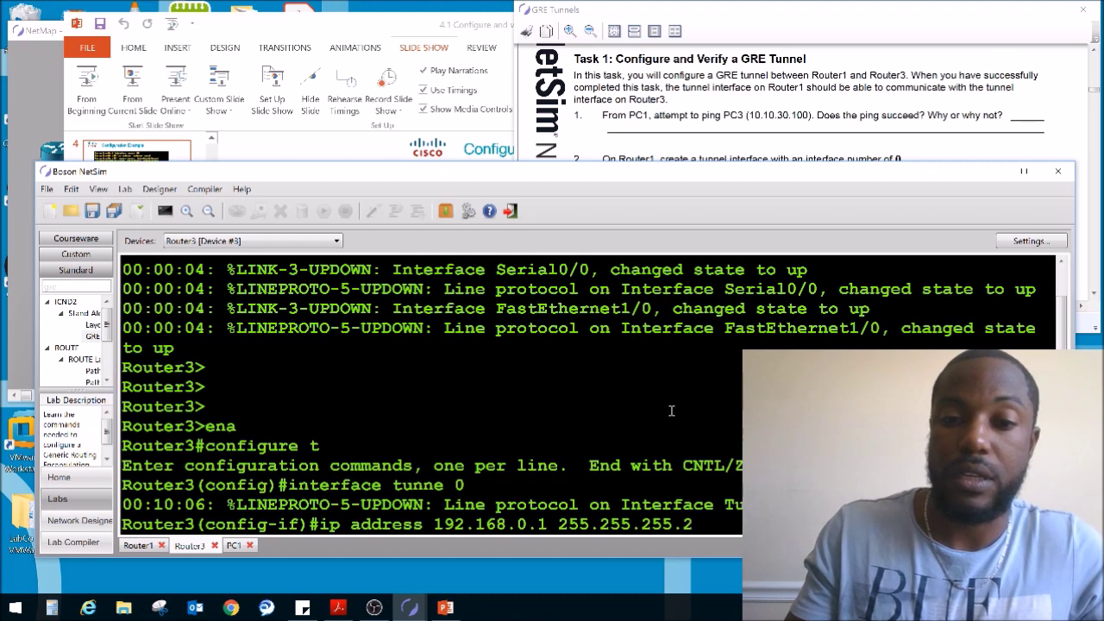
key(Return)
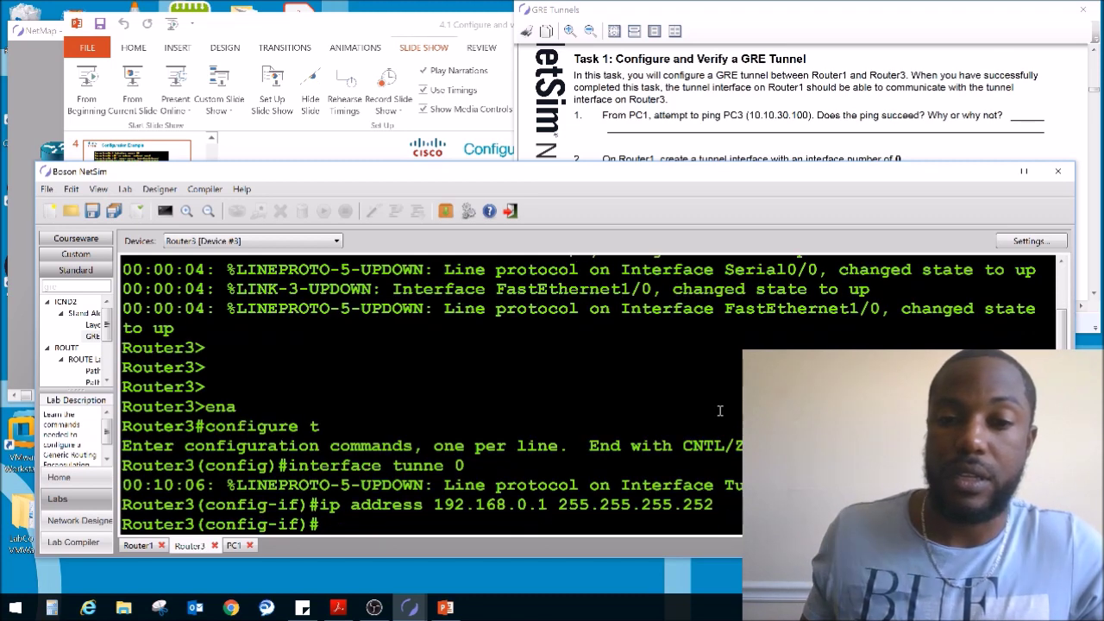
Step: Read lab step 6, check the network map, and set Router3's Tunnel 0 address to 192.168.0.2 with mask 255.255.255.252
click(862, 102)
scroll(683, 279, down, 2)
drag(603, 231, 935, 231)
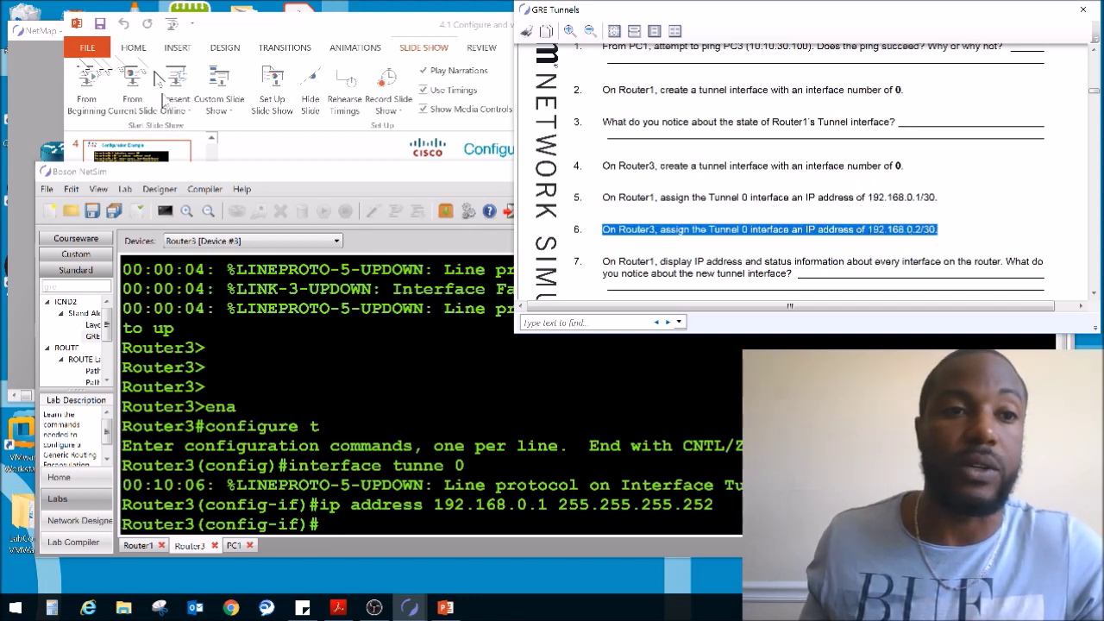
click(48, 30)
click(386, 391)
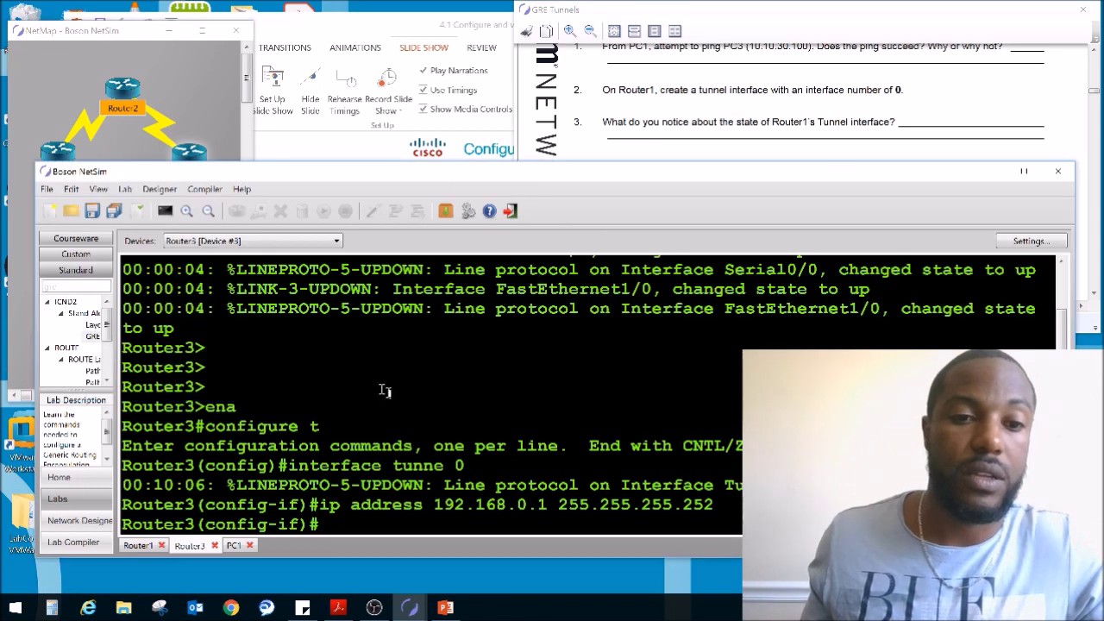
click(220, 149)
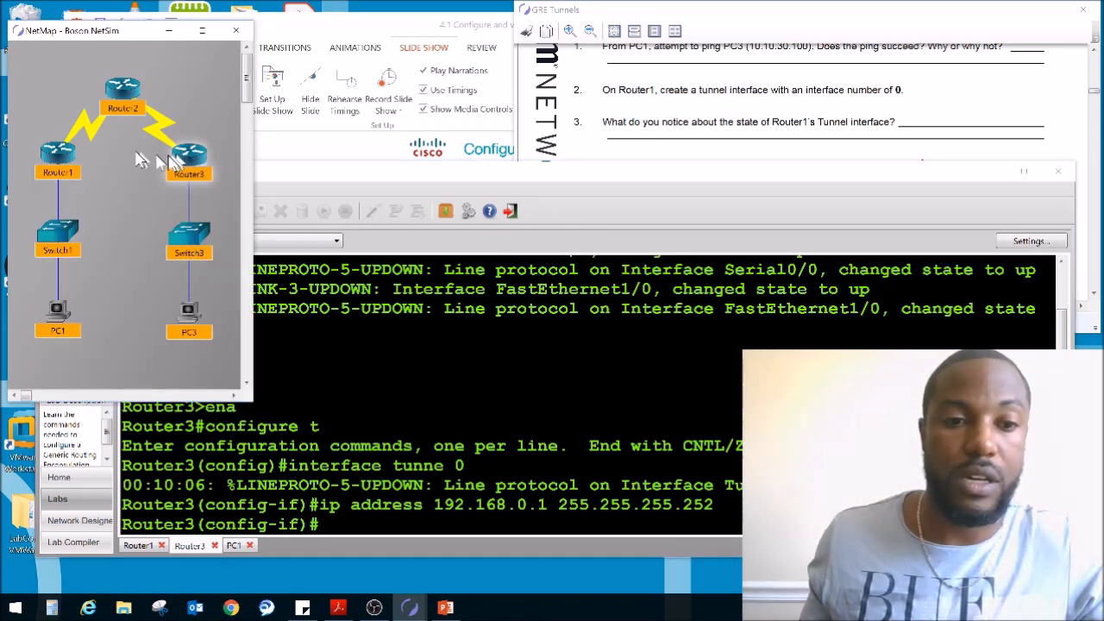
mouse_move(77, 148)
click(630, 101)
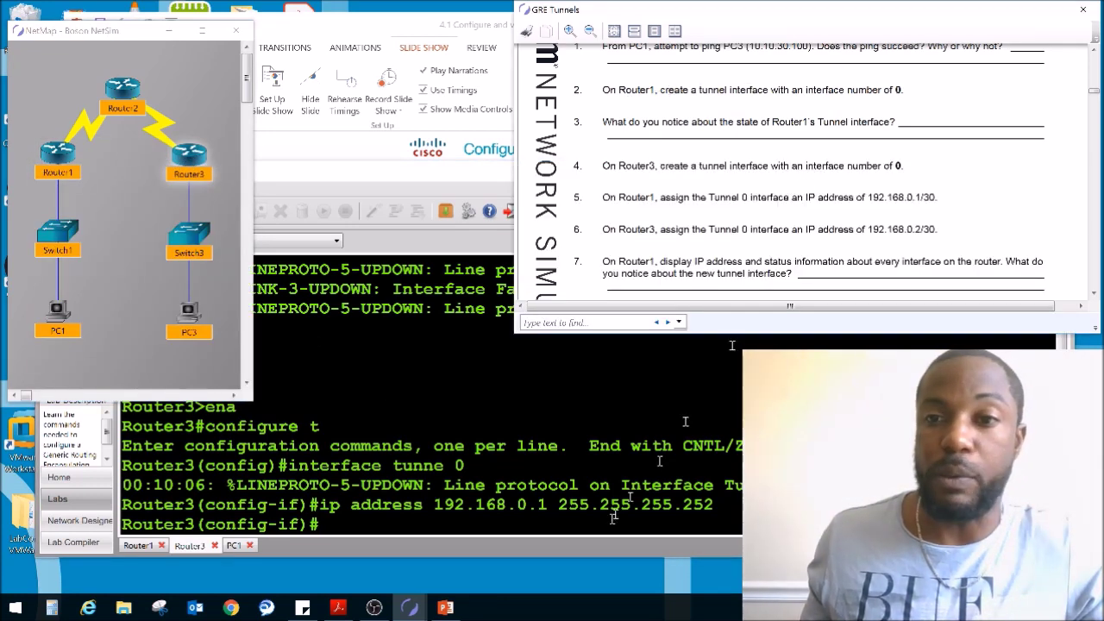
click(616, 516)
key(Up)
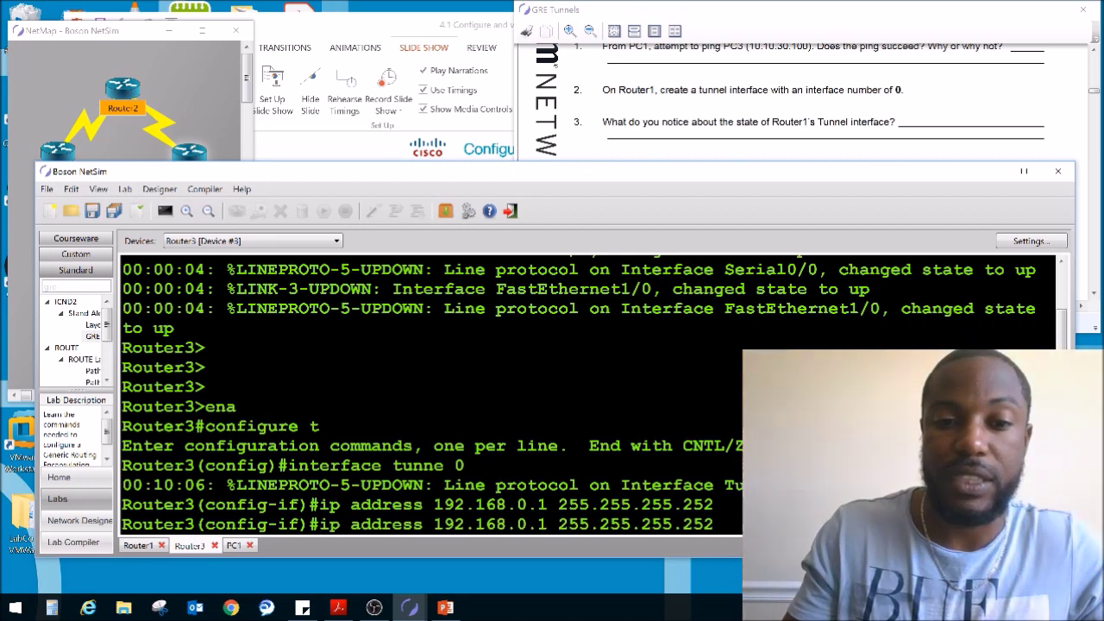
key(Return)
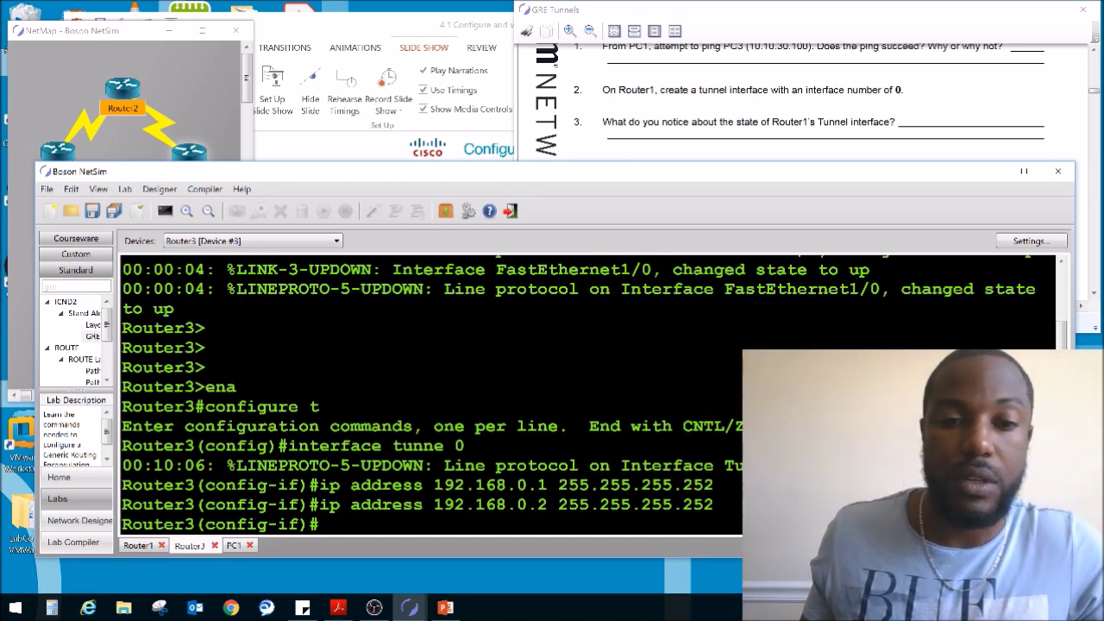
Step: Switch to Router1's console and assign its Tunnel 0 interface IP address 192.168.0.1 with mask 255.255.255.252
double_click(71, 142)
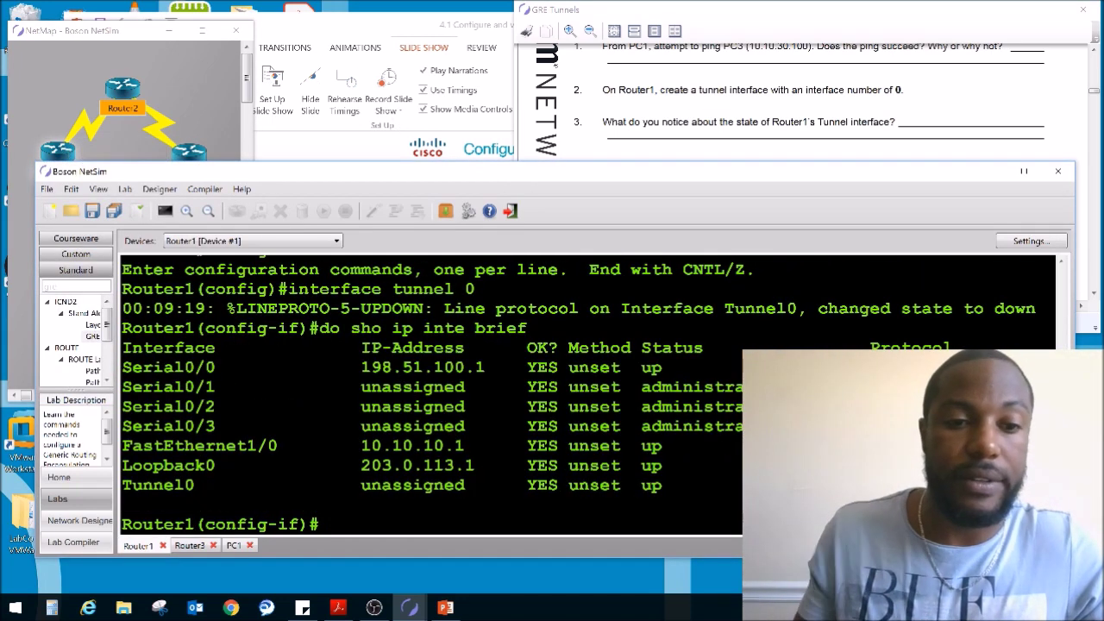
key(Return)
key(Return)
key(Return)
text(ip)
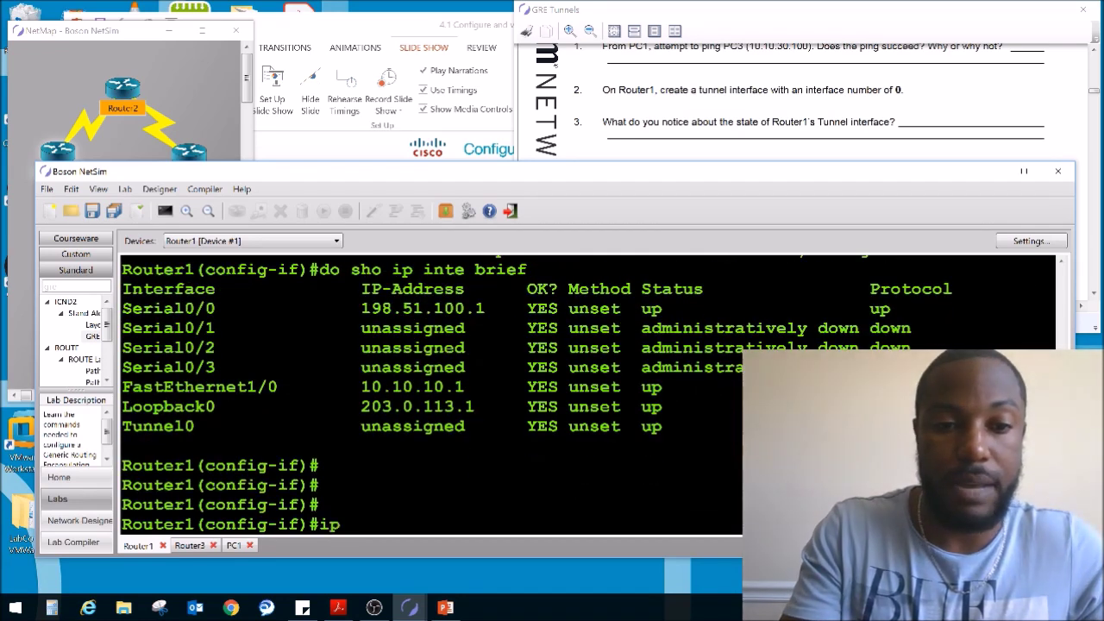
text( address 192.168.0.1)
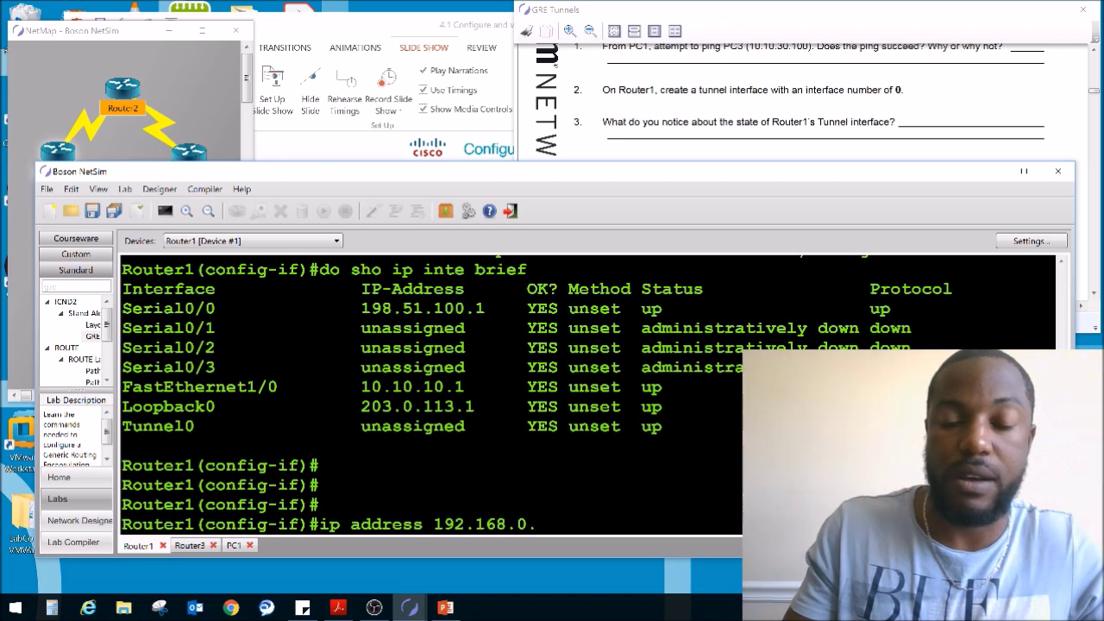
click(782, 99)
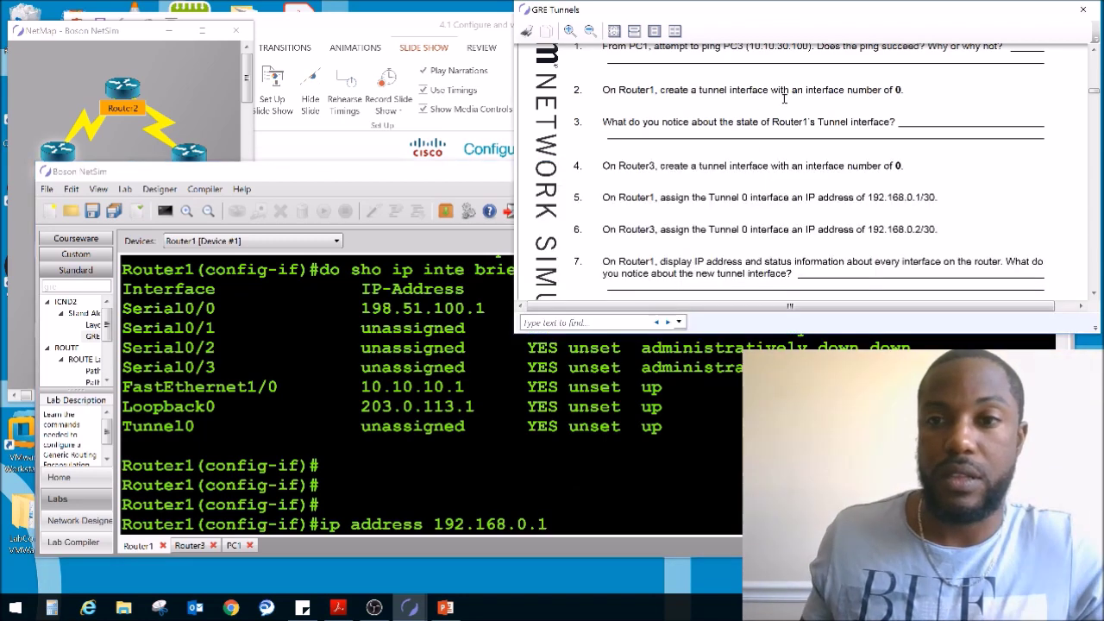
click(596, 414)
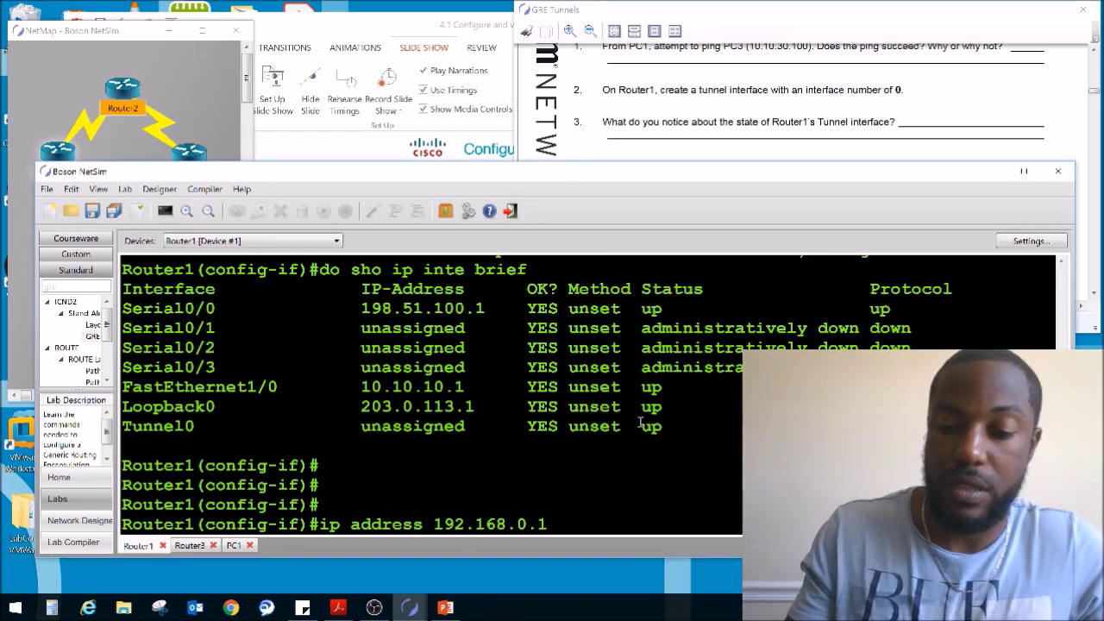
text(255.255.255.252)
key(Return)
Step: Read lab step 7, run the brief IP interface summary on Router1, and examine the Tunnel0 address and status
click(917, 110)
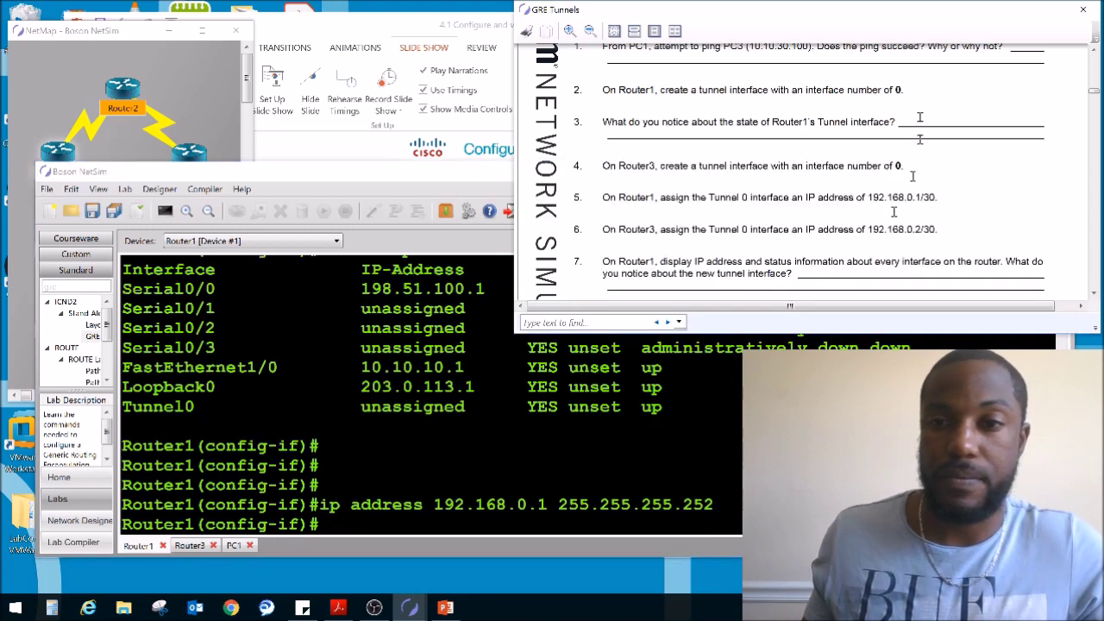
drag(602, 261, 749, 259)
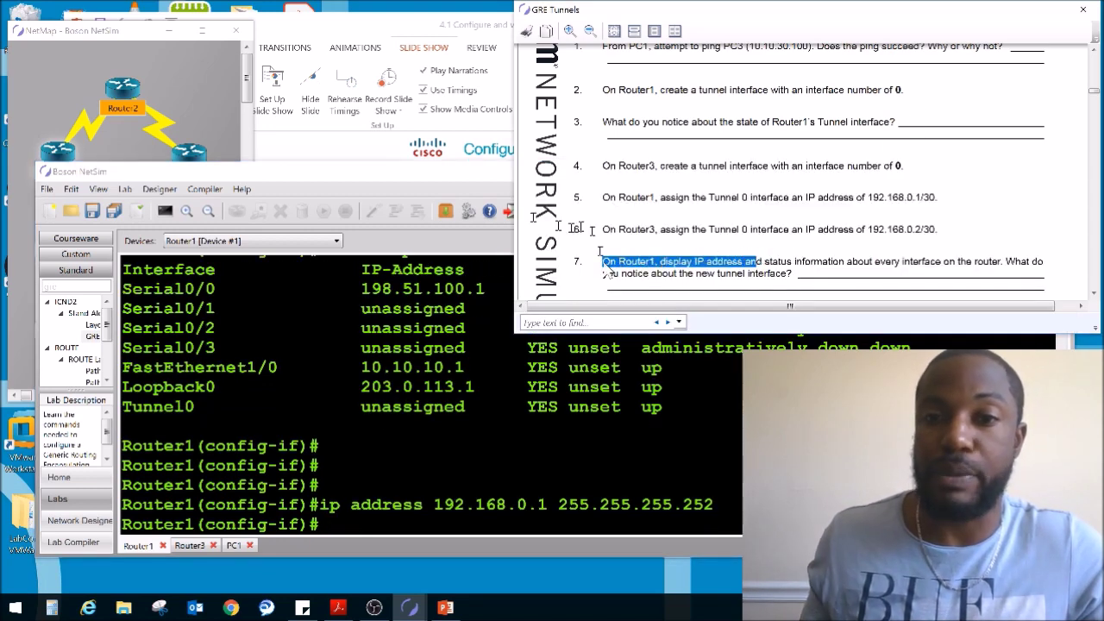
mouse_move(62, 153)
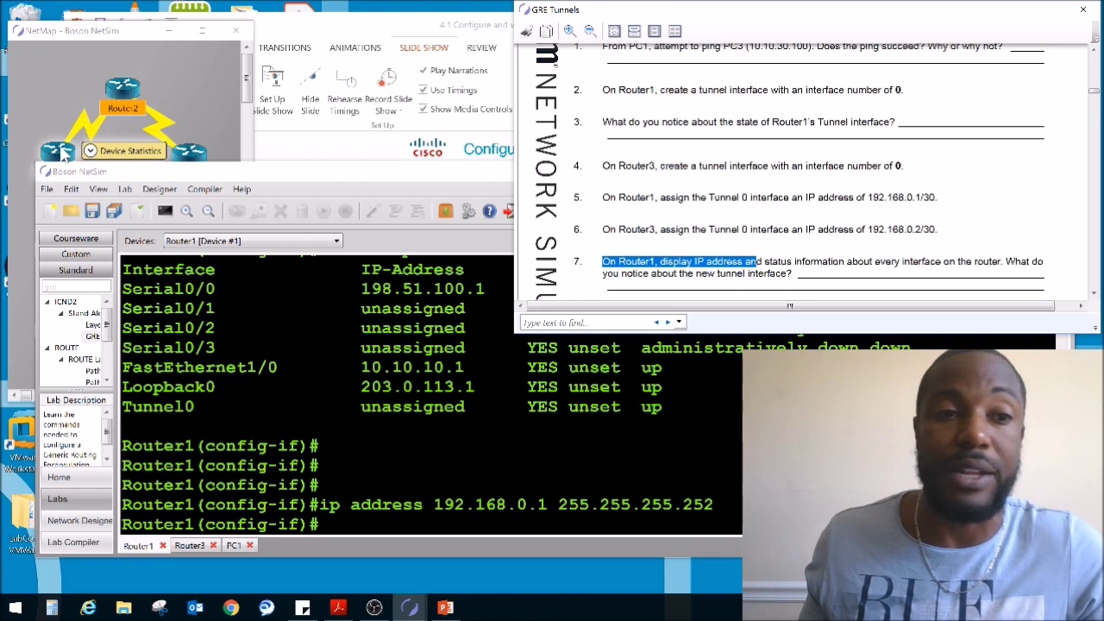
click(62, 153)
click(463, 441)
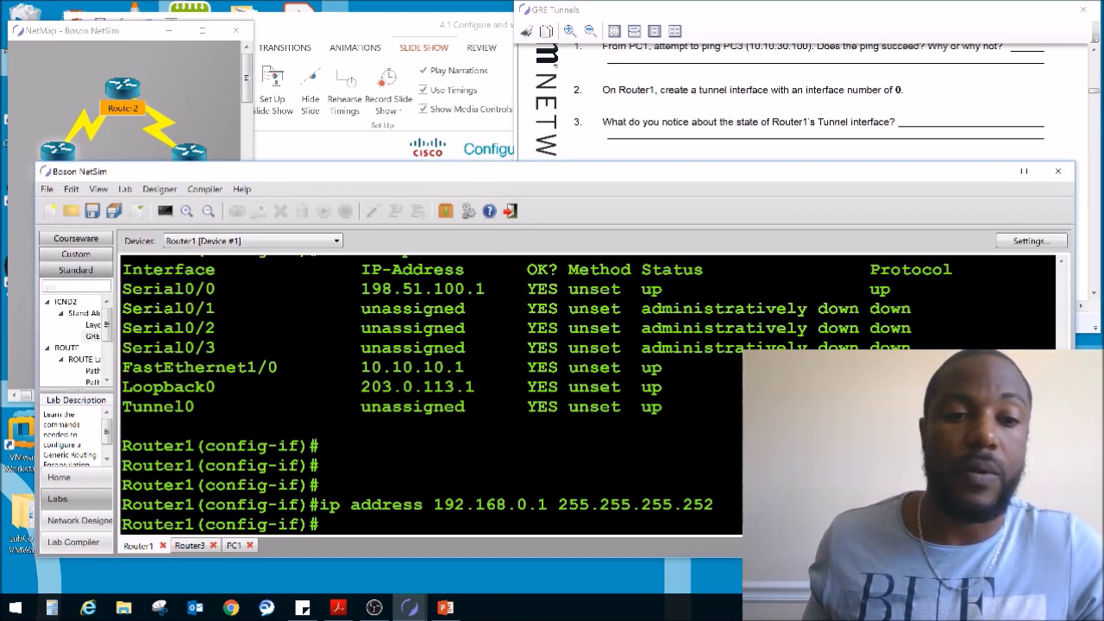
text(do sho ip intrer br)
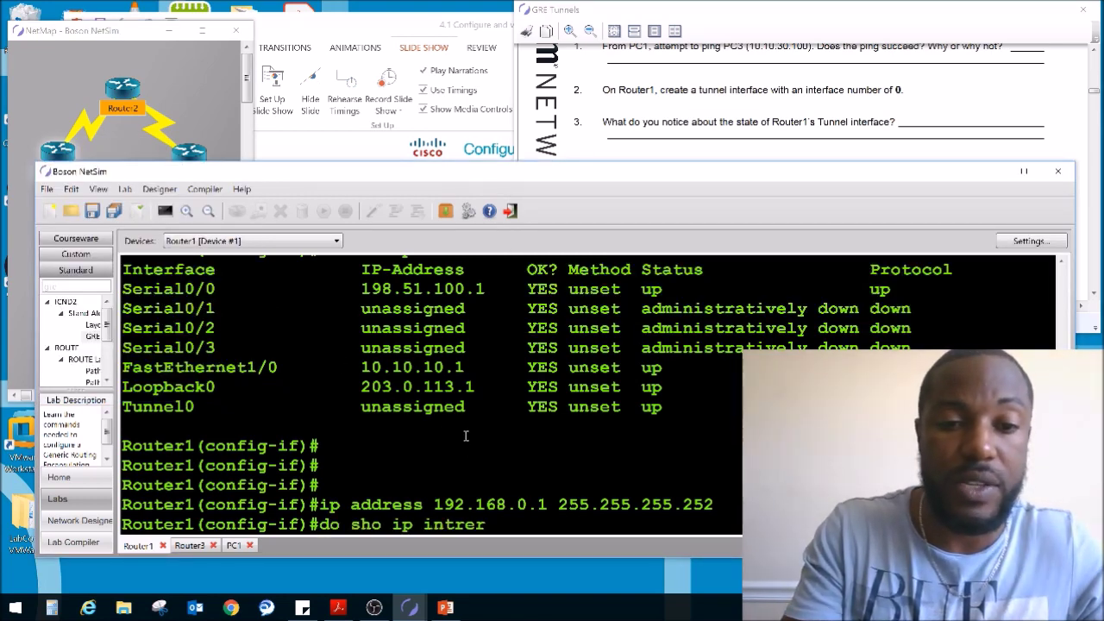
key(BackSpace)
key(BackSpace)
key(BackSpace)
key(BackSpace)
key(BackSpace)
key(BackSpace)
text(er brief)
key(Return)
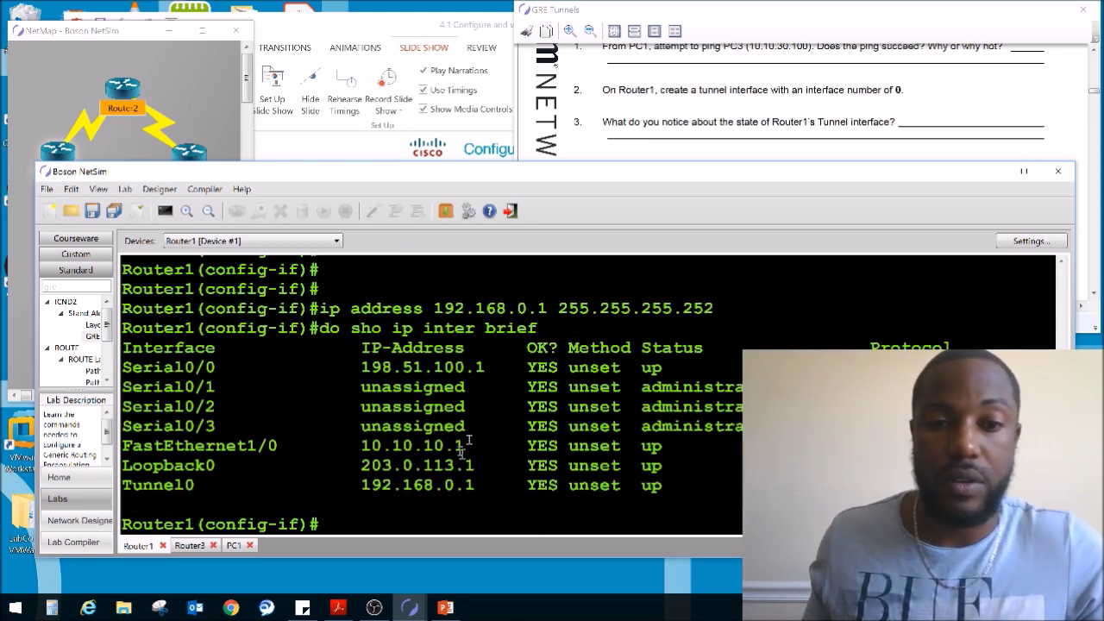
drag(363, 485, 741, 484)
Step: Read lab step 8 and ping Router3's Tunnel 0 address 192.168.0.2 from Router1's interface configuration mode
click(928, 73)
scroll(663, 259, down, 1)
drag(661, 282, 861, 283)
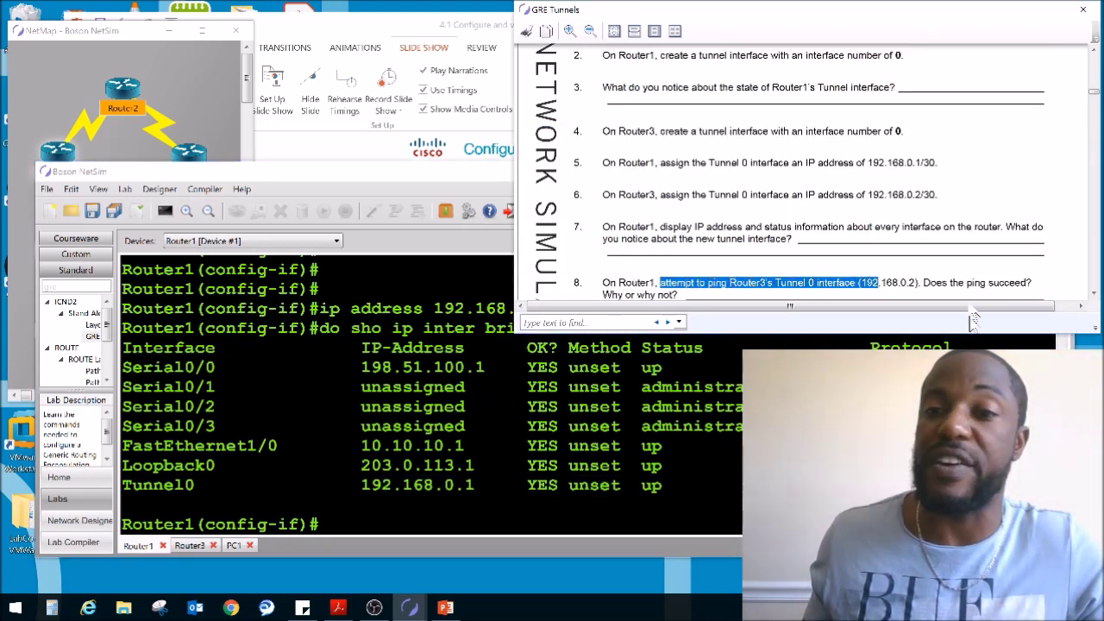
click(317, 453)
text(do ping 192.)
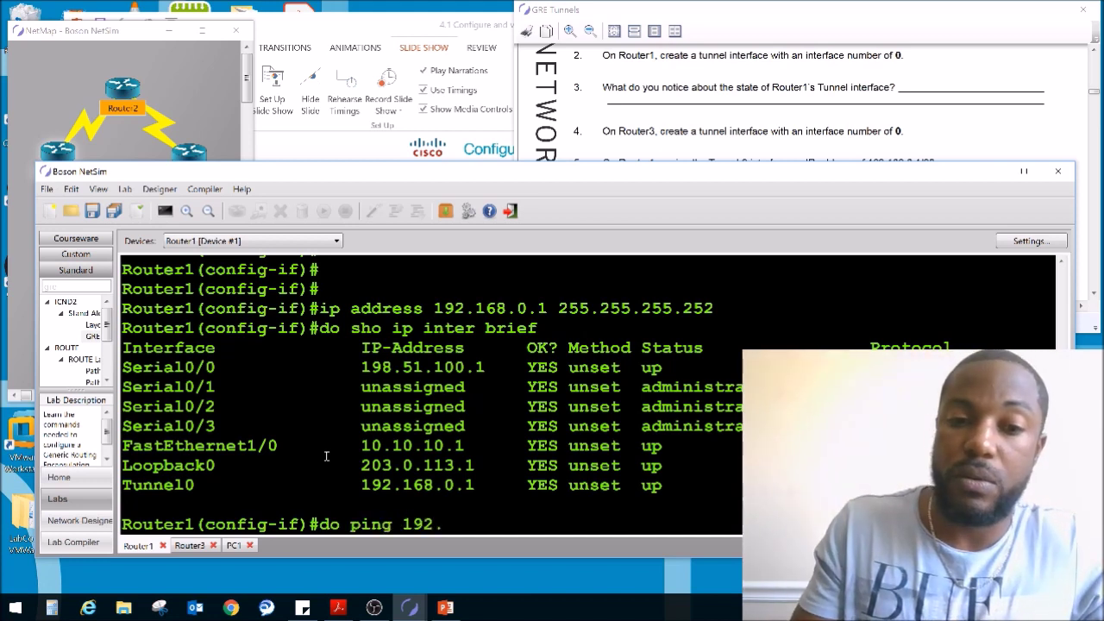
text(168.0.)
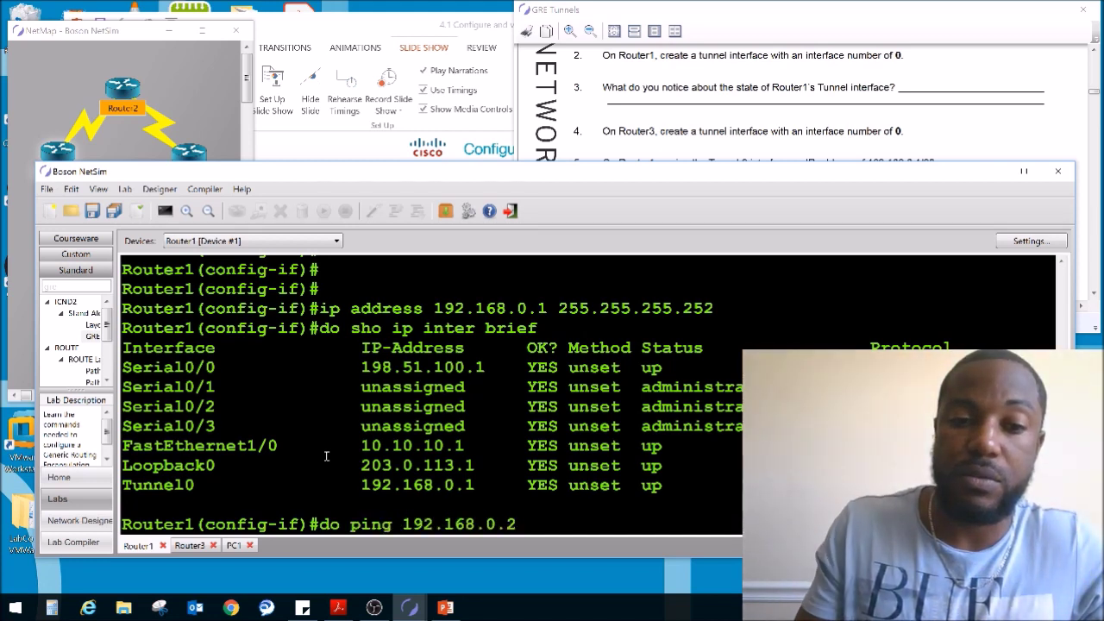
text(2)
key(Return)
Step: Review the ping question in lab step 8 against the ping output and network map, and return to Router1's console
click(871, 151)
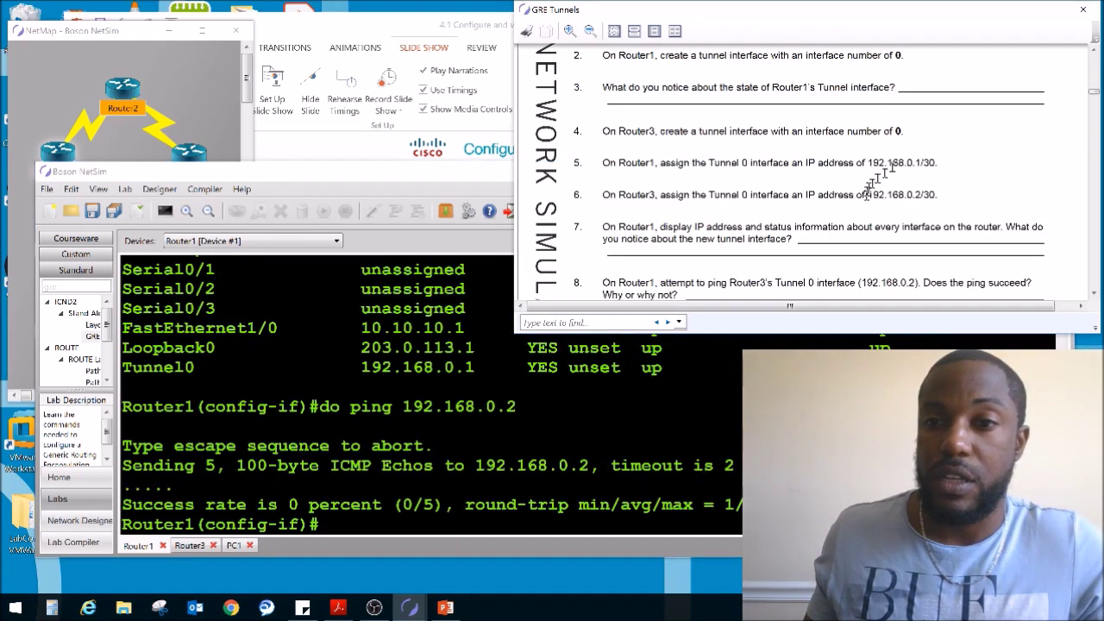
scroll(878, 246, down, 1)
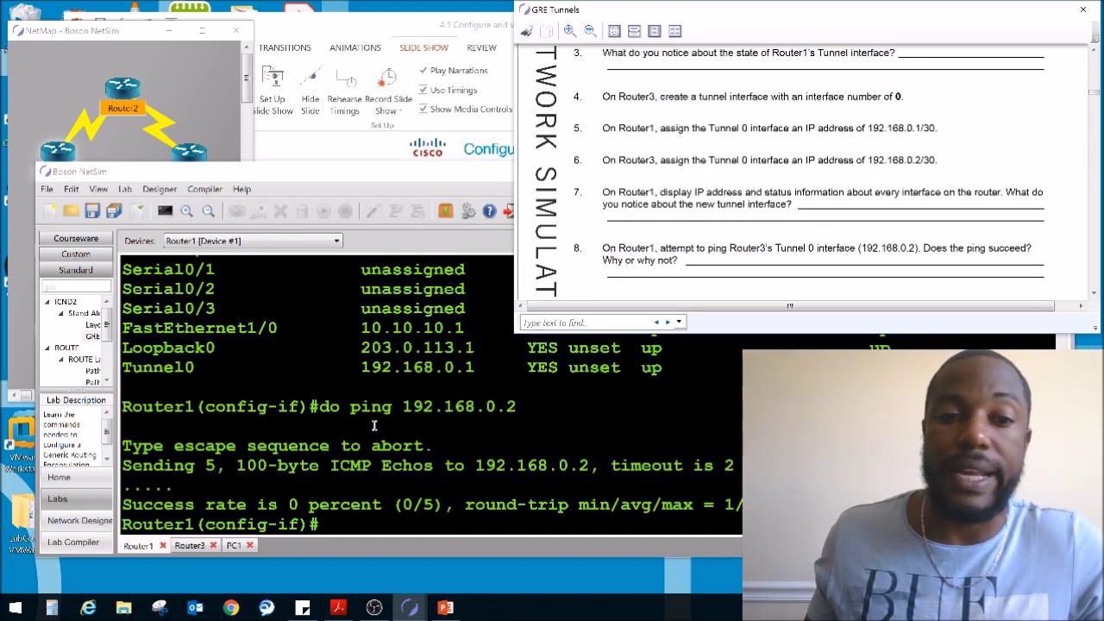
click(408, 504)
click(740, 154)
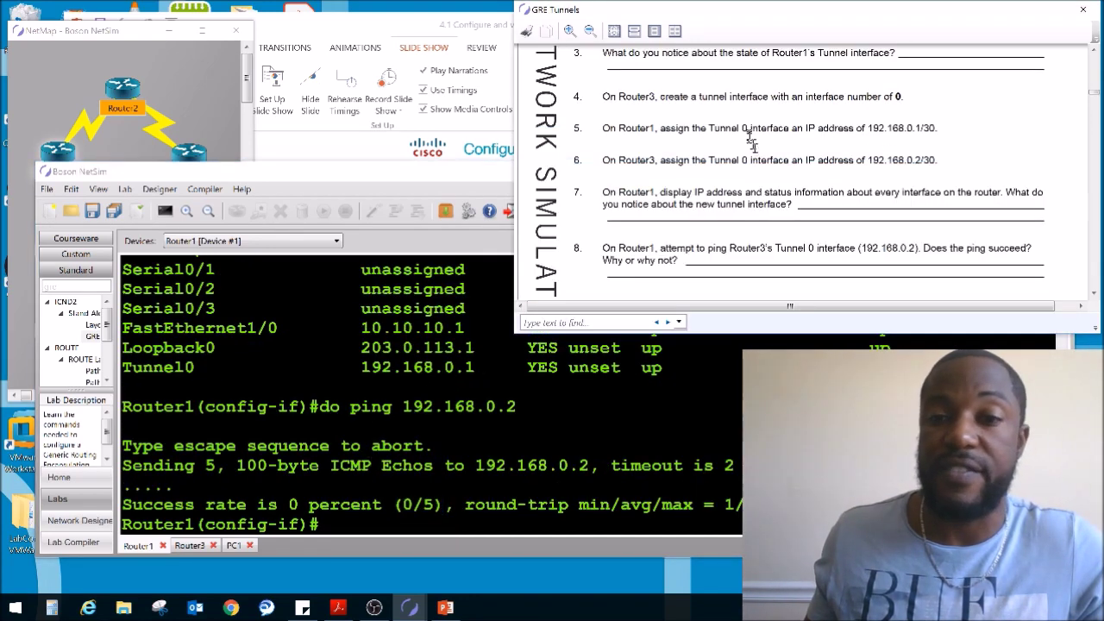
click(149, 112)
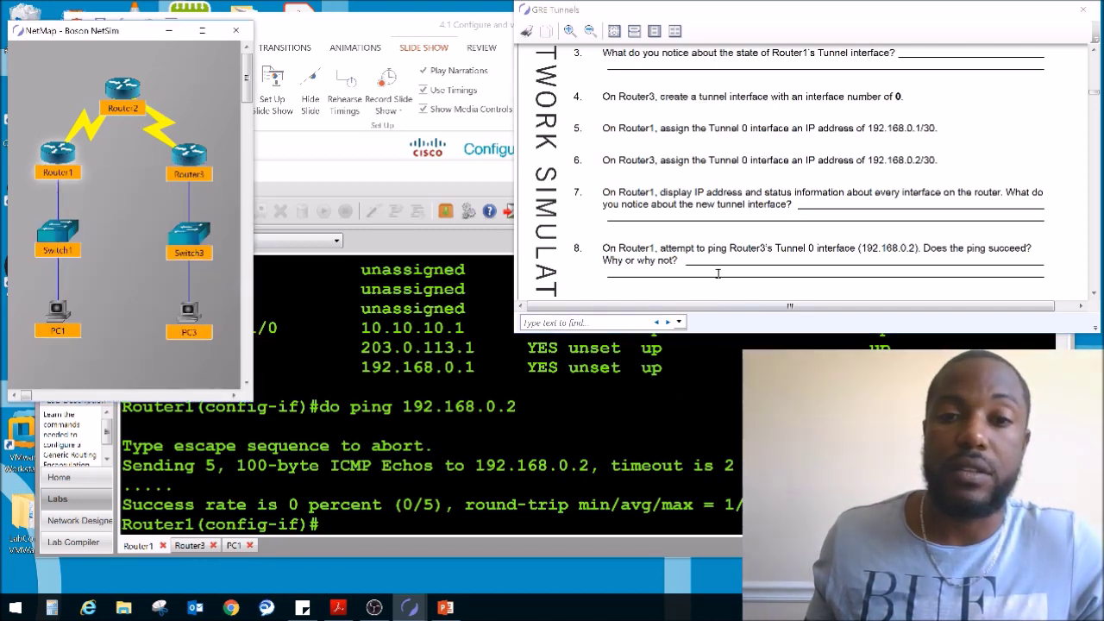
click(425, 501)
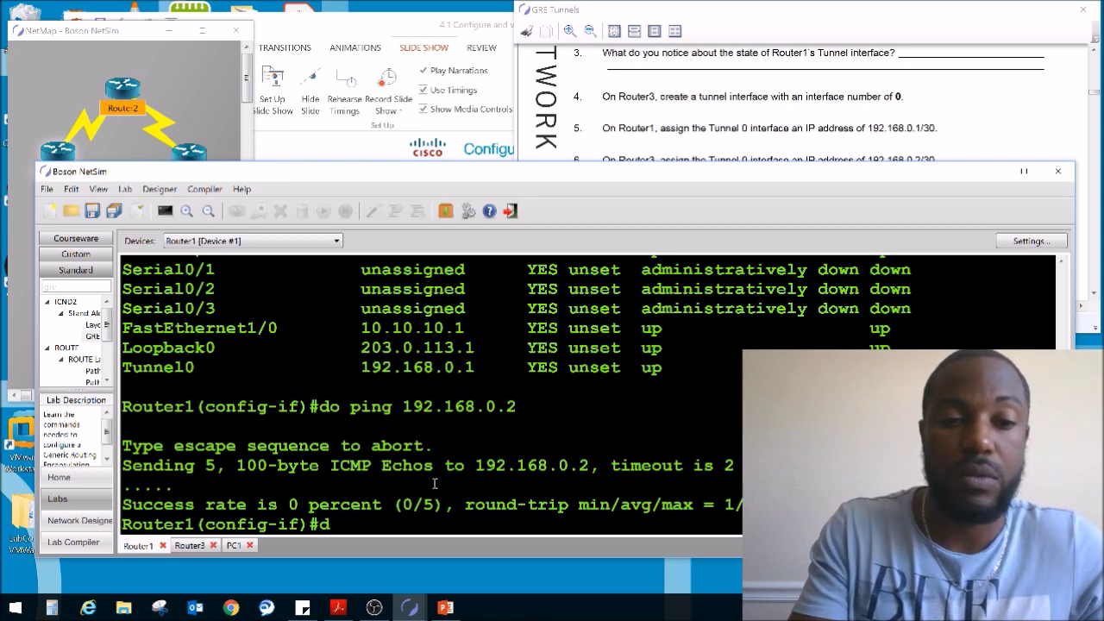
Step: Display Router1's IP routing table from interface configuration mode
text(do sho ip i)
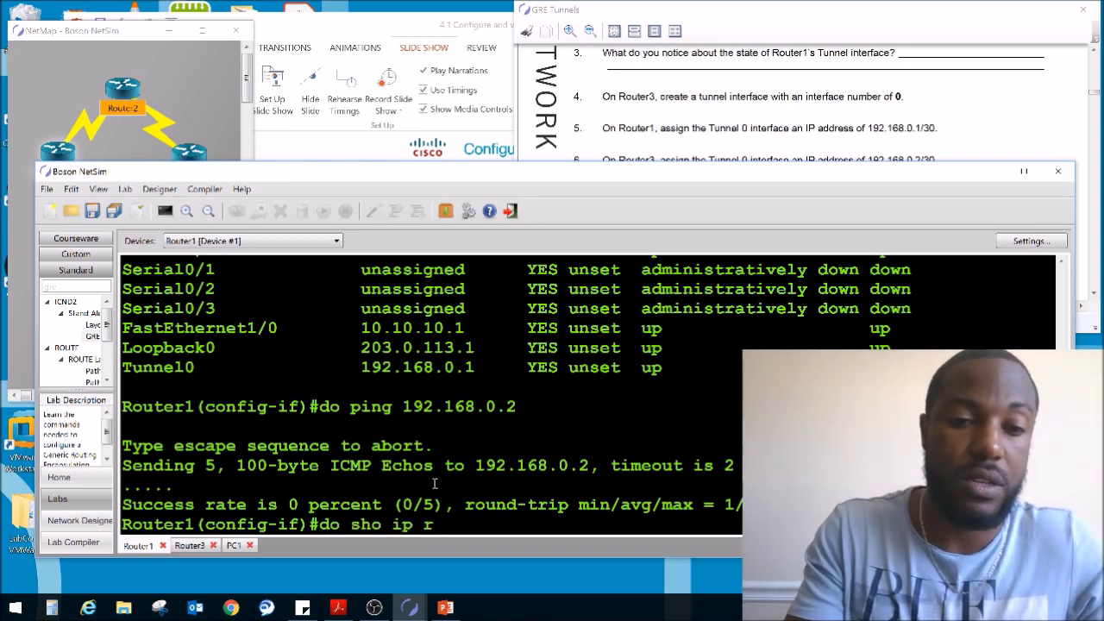
text(oute)
key(Return)
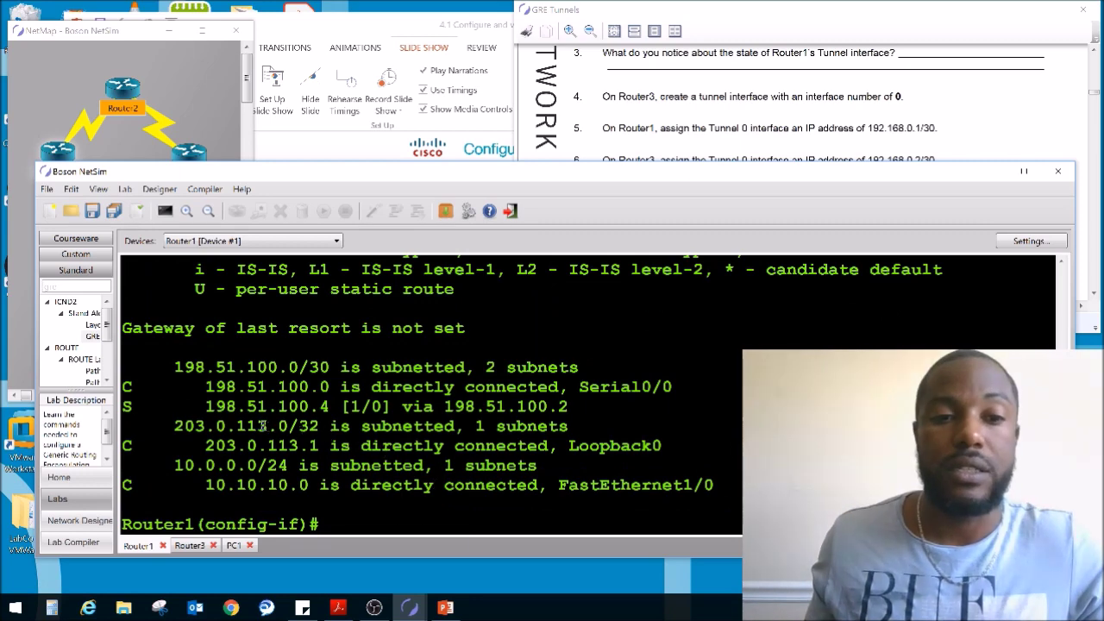
Step: Read lab step 9 on configuring the source address of Router1's Tunnel 0 interface
click(688, 15)
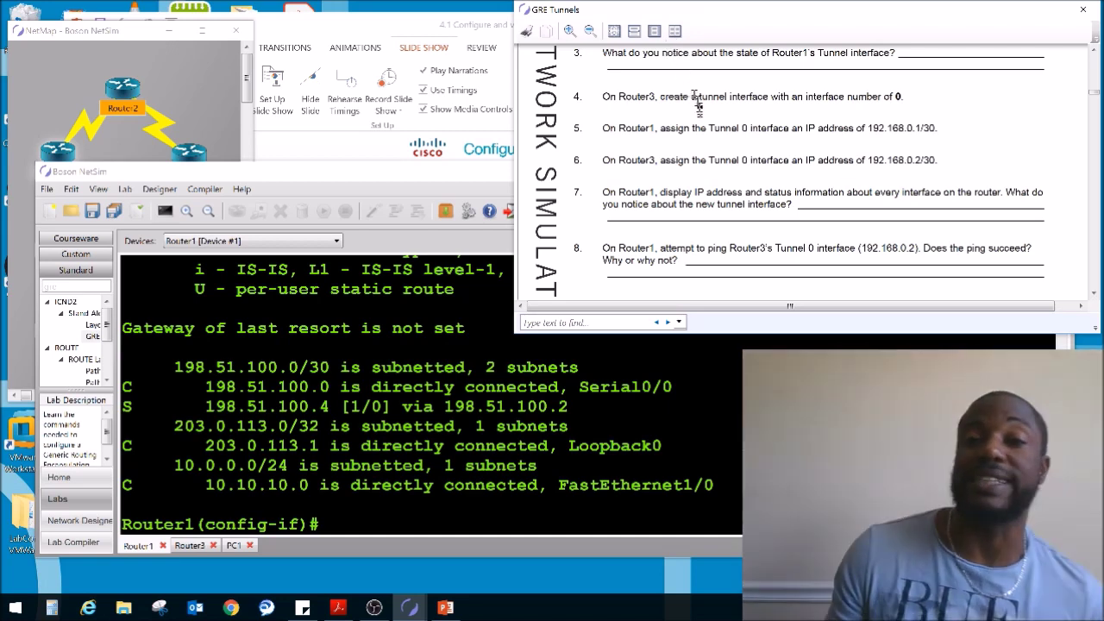
scroll(698, 112, down, 1)
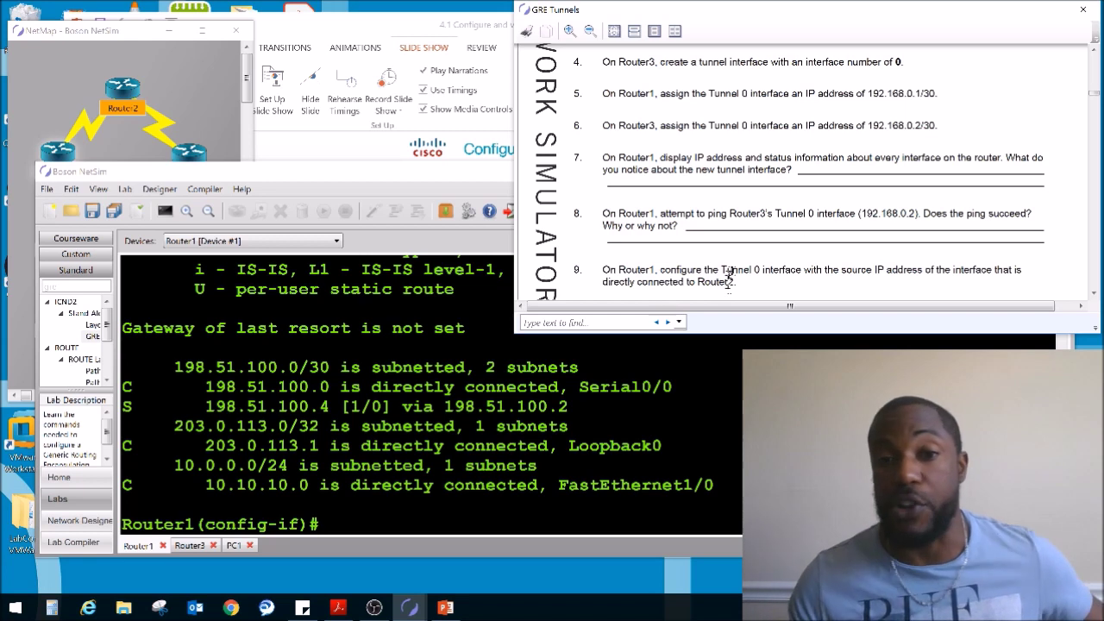
drag(660, 270, 955, 276)
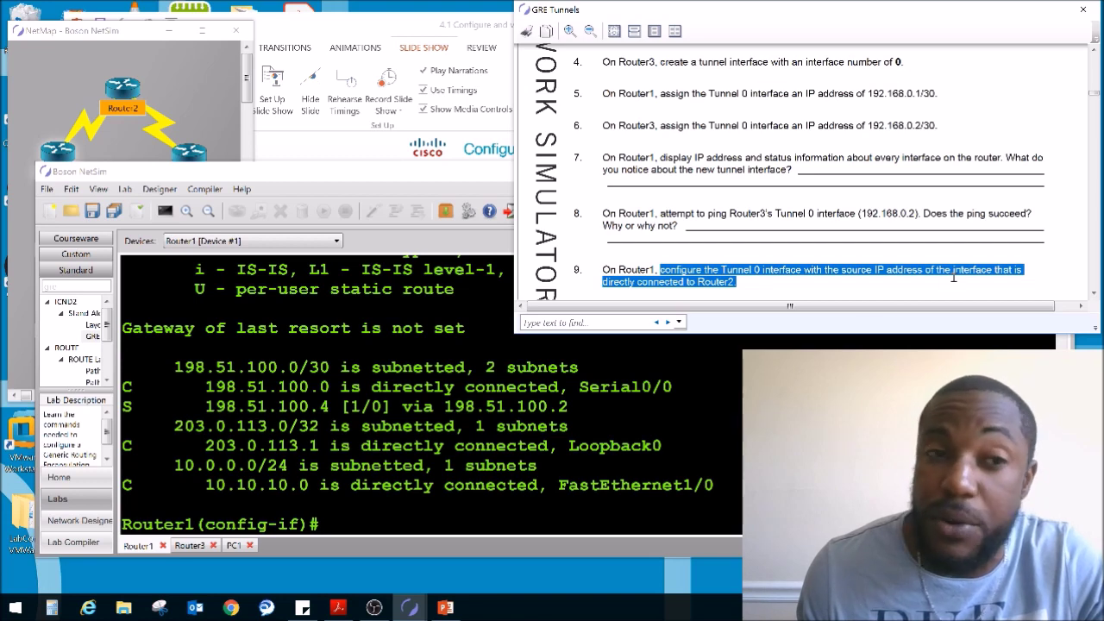
click(718, 401)
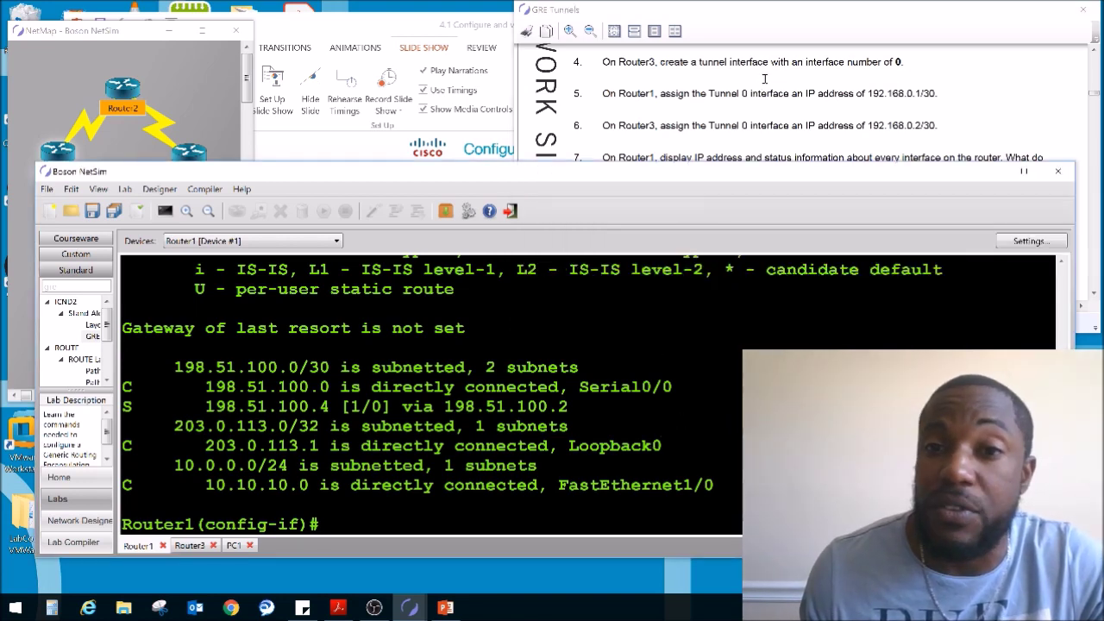
Step: Trace the Router1–Router2 link in the network map and lab topology, and find Router1's Serial0/0 address in the earlier interface summary
click(146, 134)
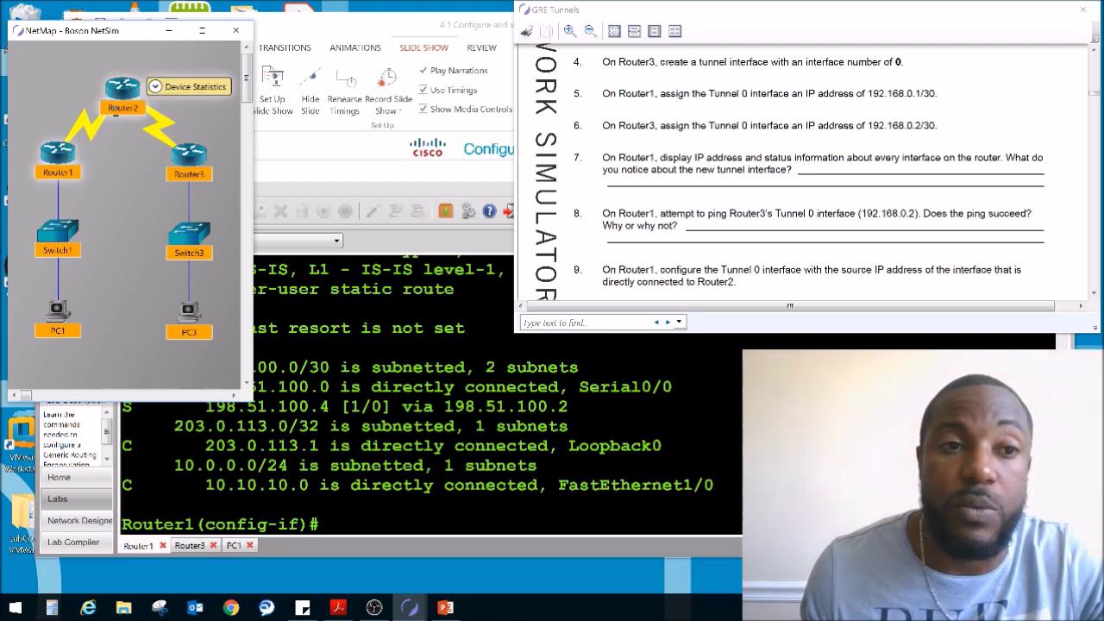
scroll(604, 198, up, 10)
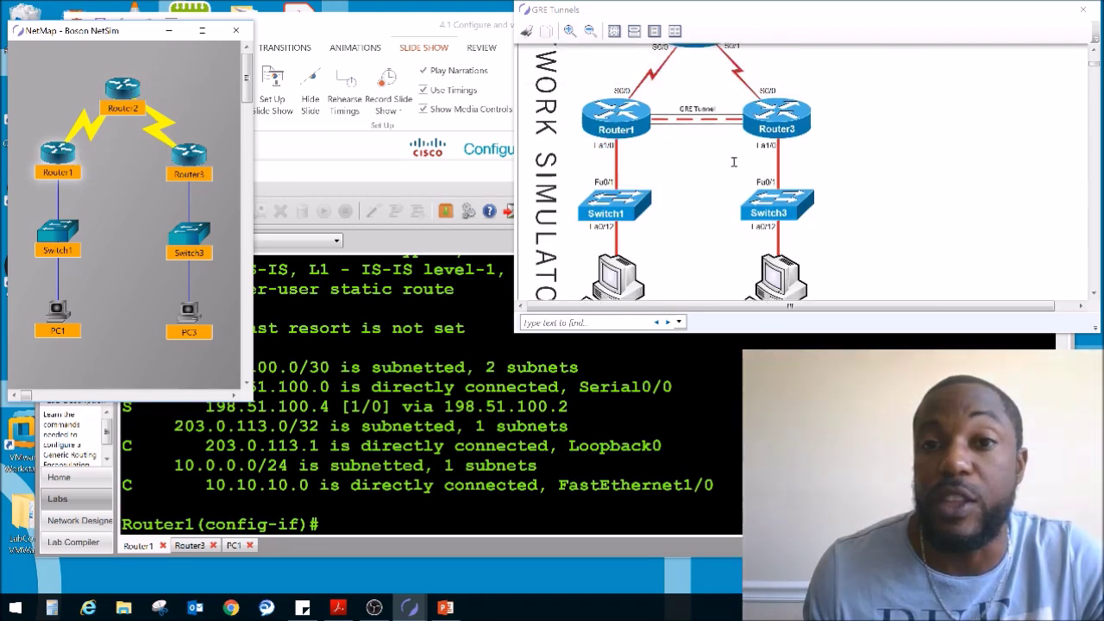
scroll(604, 198, down, 3)
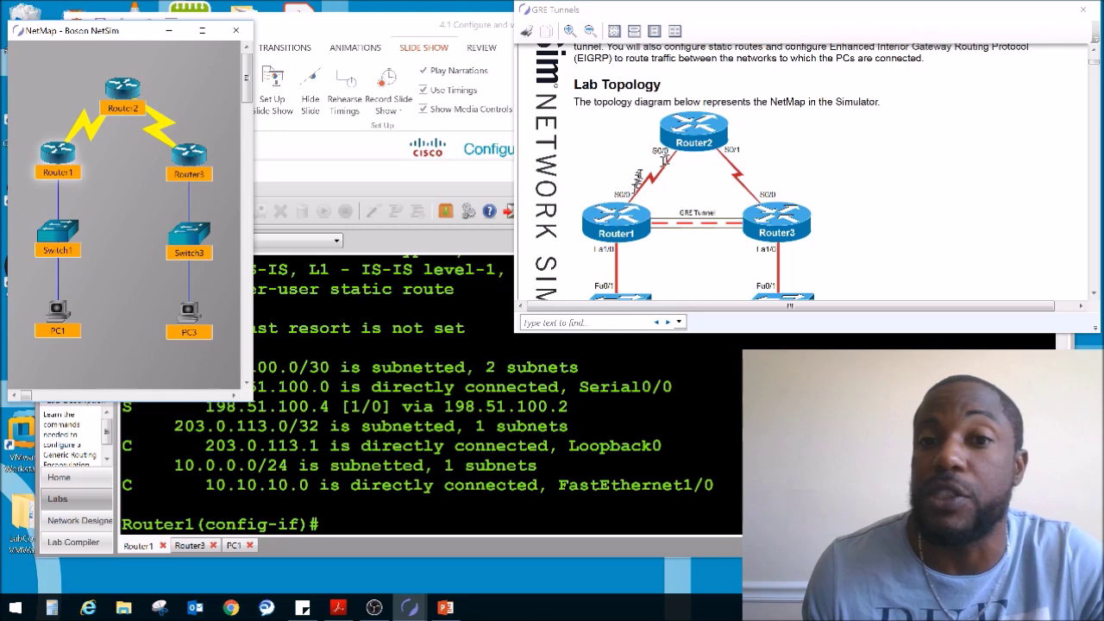
scroll(711, 174, down, 5)
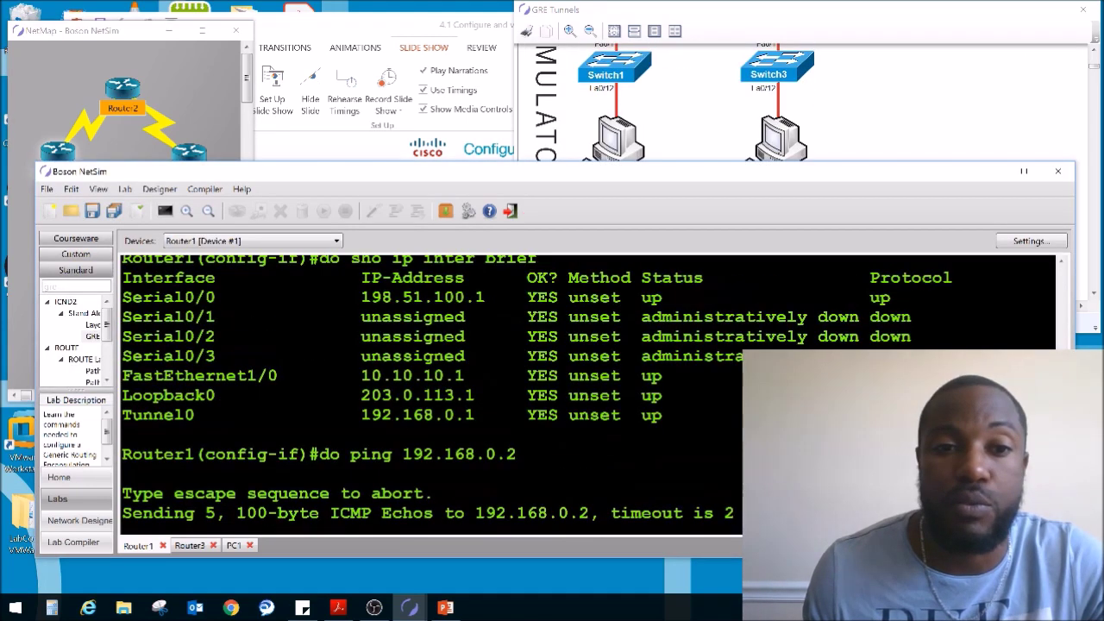
scroll(352, 398, up, 2)
drag(368, 400, 485, 398)
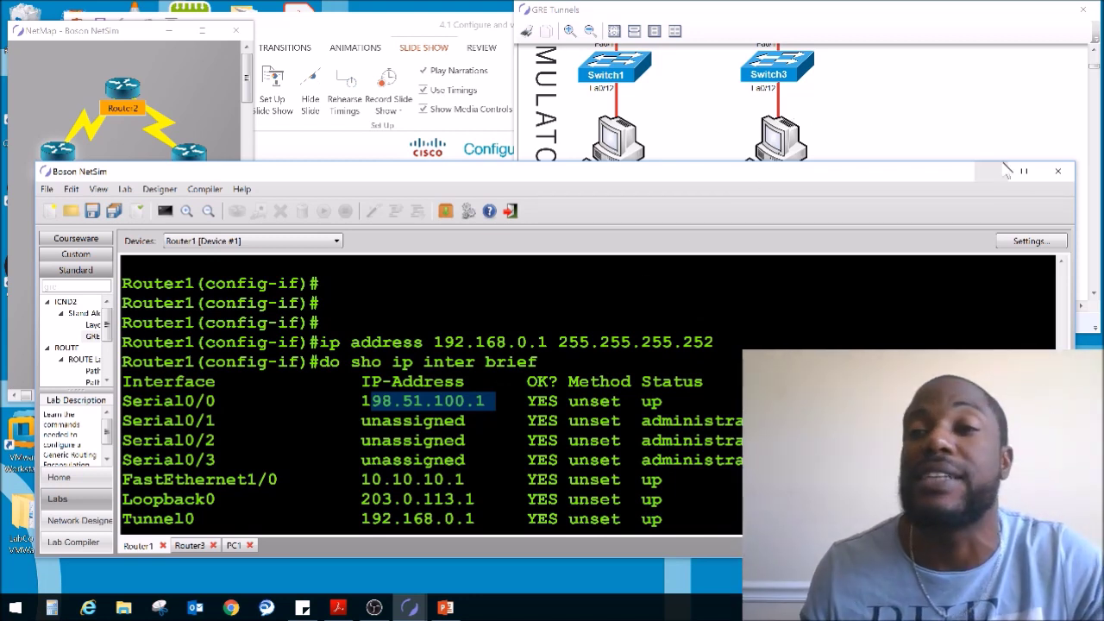
Step: Go back to the Task 1 steps in the lab instructions and review them up to the Router1 ping step
click(1096, 274)
scroll(1096, 274, down, 10)
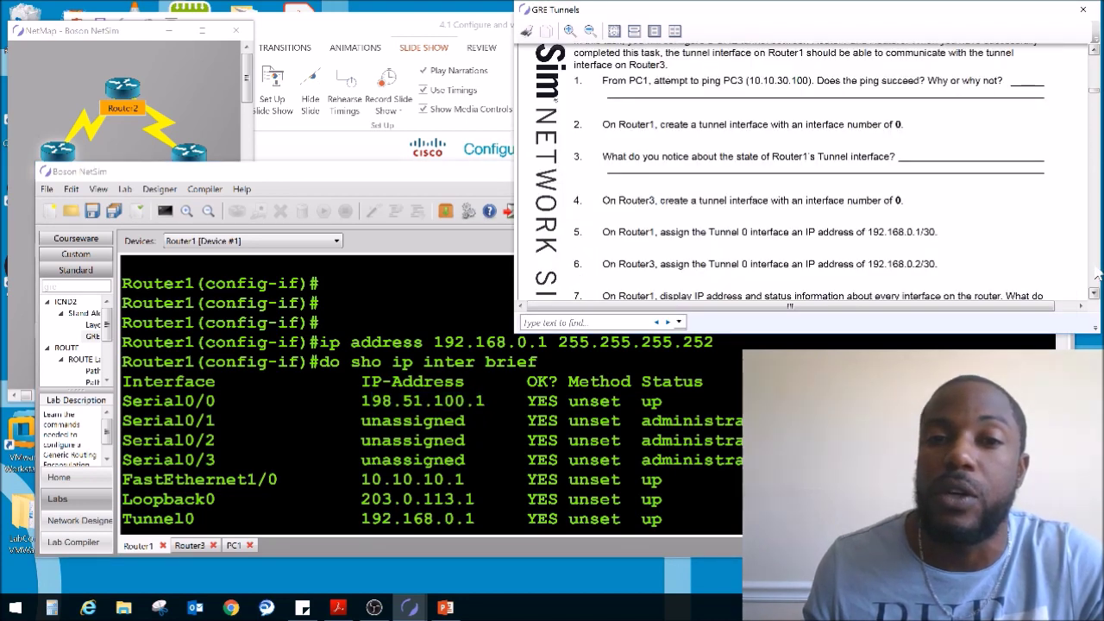
scroll(879, 251, down, 2)
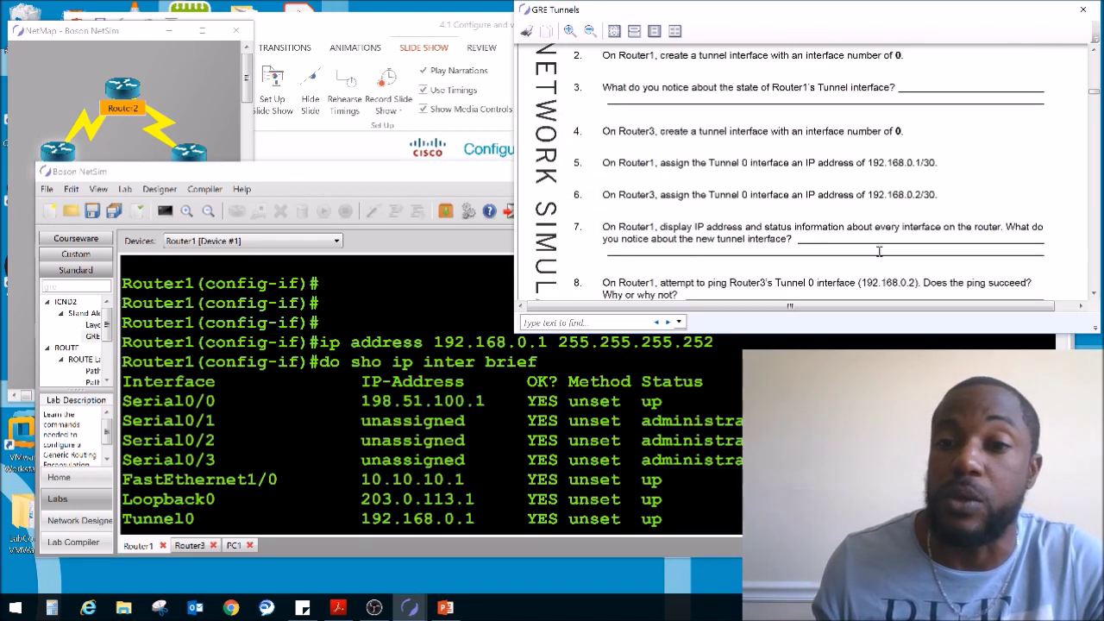
scroll(798, 177, down, 1)
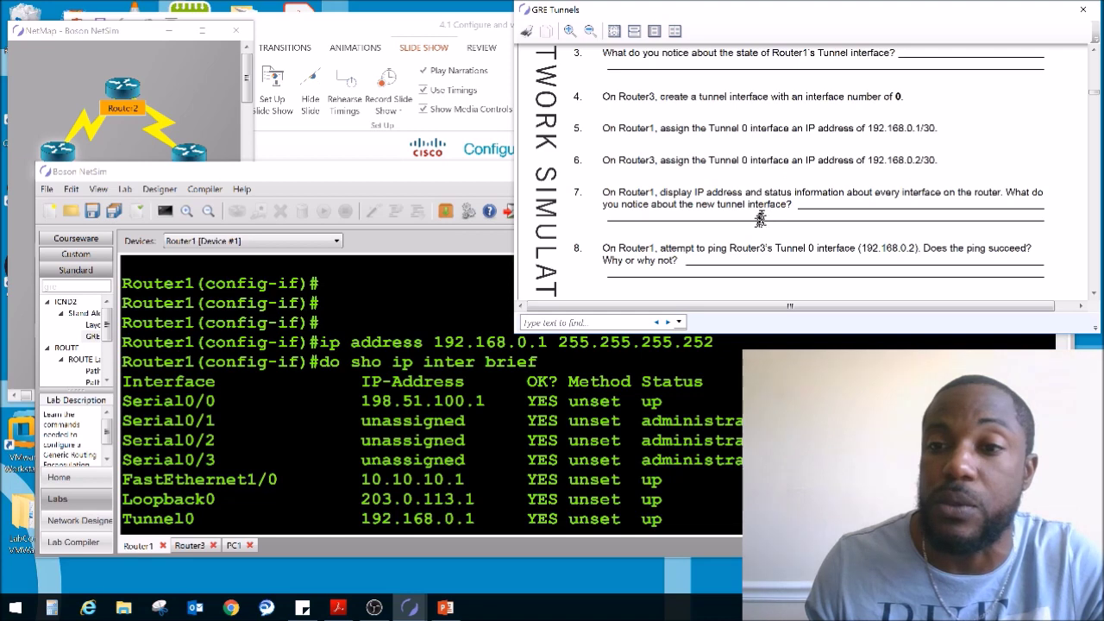
Step: Rerun the brief IP interface summary on Router1 from interface configuration mode
click(617, 456)
key(Return)
key(Return)
key(Return)
key(Return)
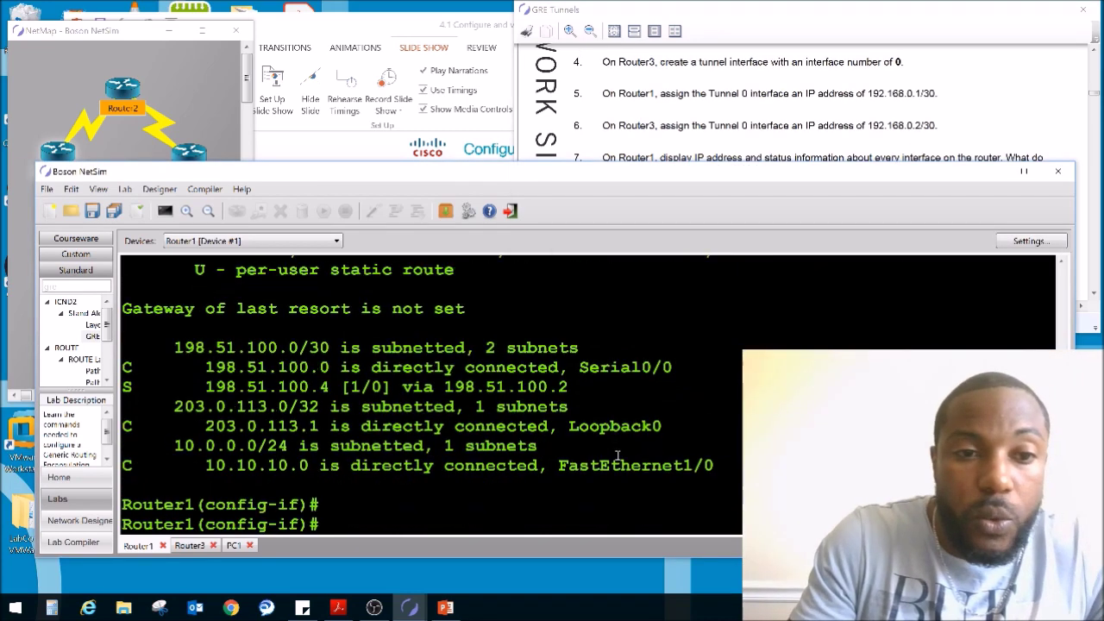
key(BackSpace)
key(BackSpace)
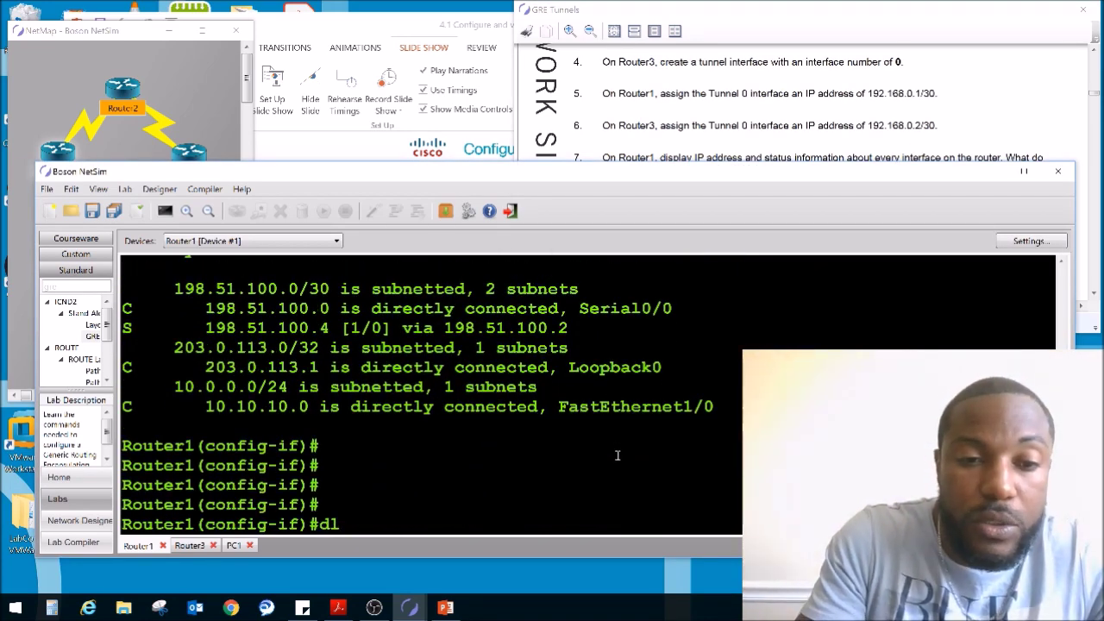
text(sho ip)
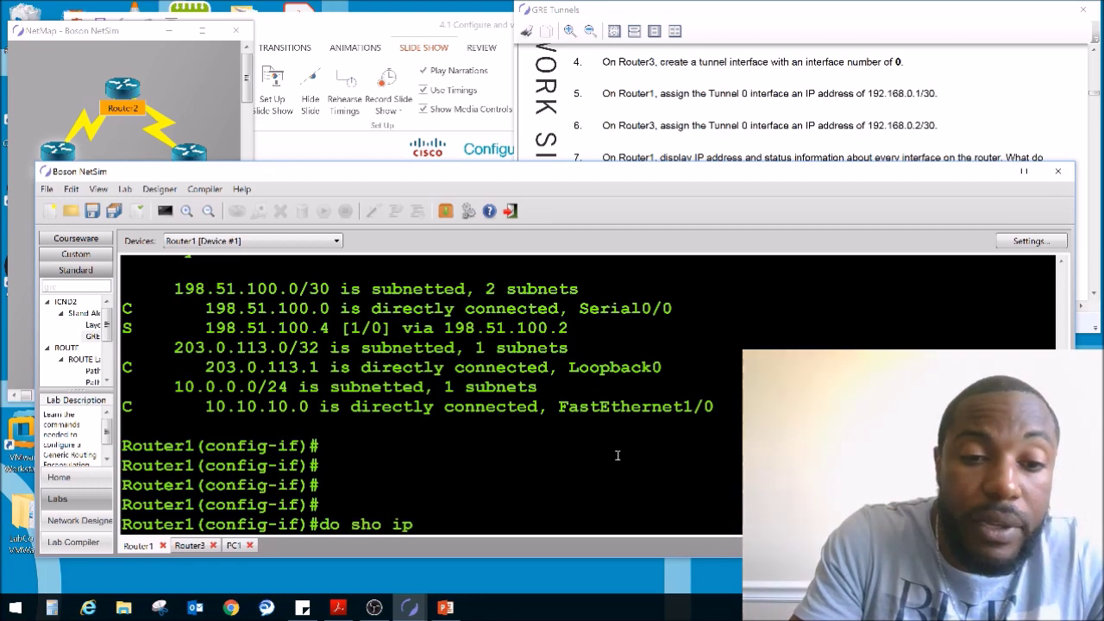
text( inter brief)
key(Return)
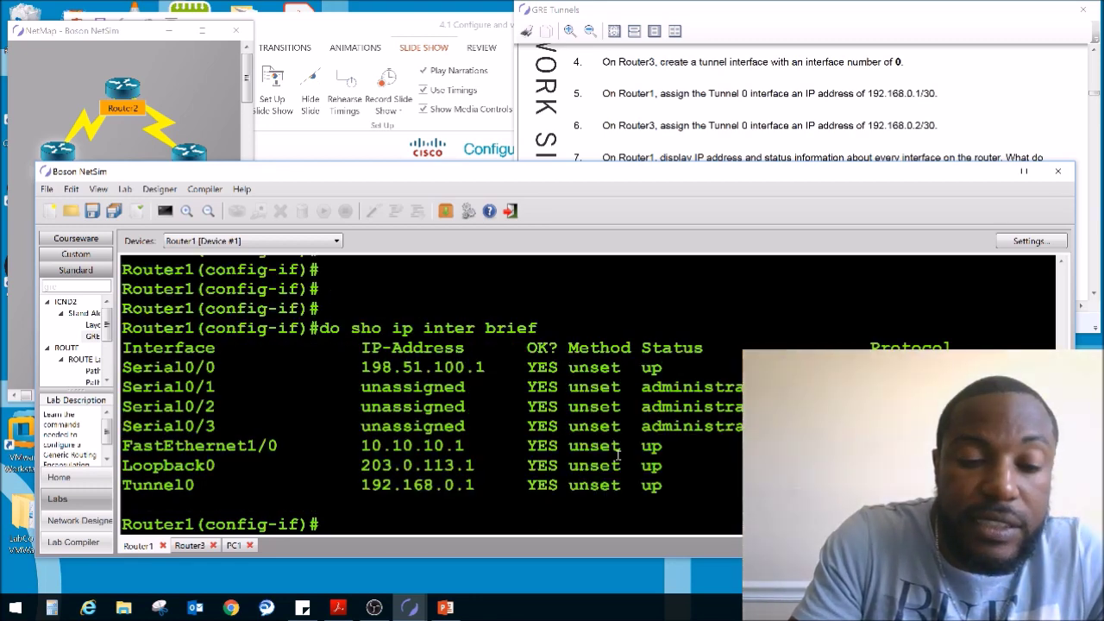
Step: Set the source address of Router1's Tunnel 0 interface to 198.51.100.1
text(tunnel)
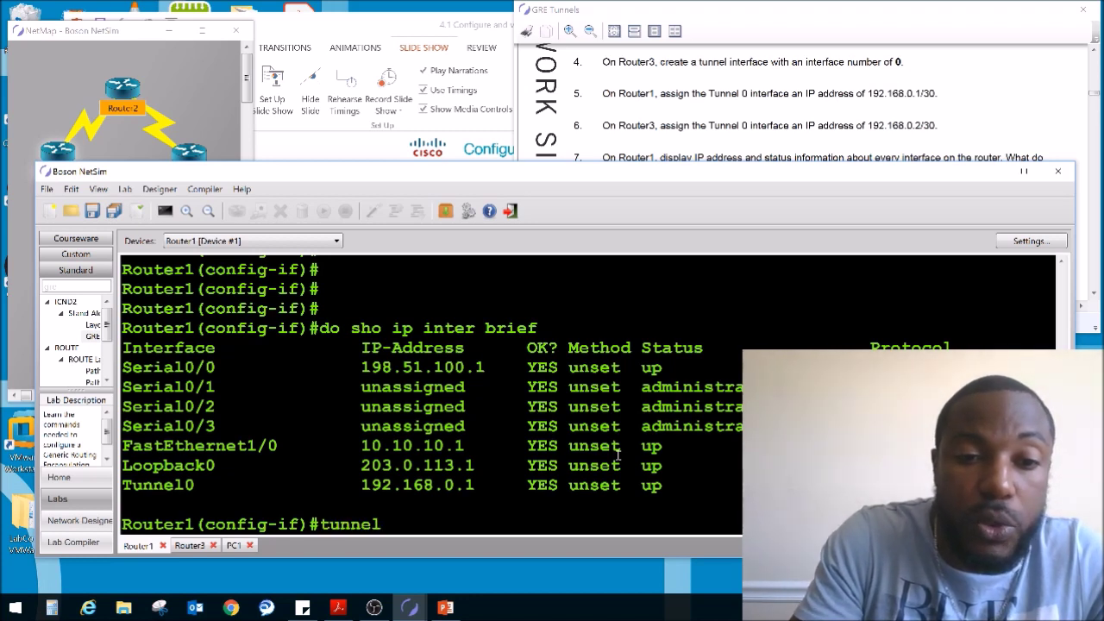
text( source)
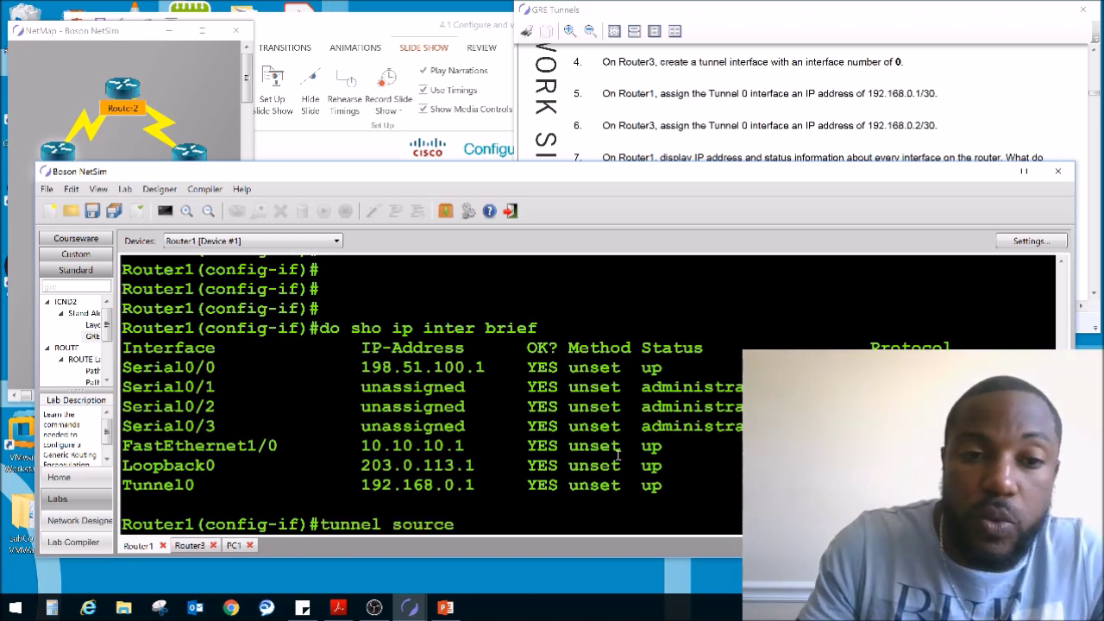
text( 198.51.1)
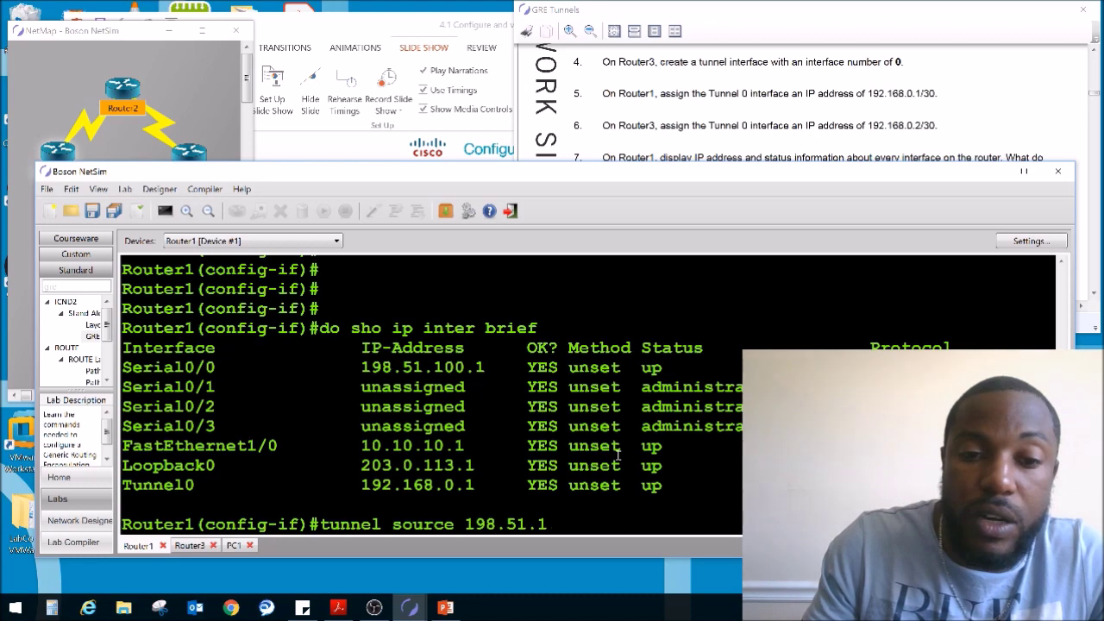
text(00.1)
key(Return)
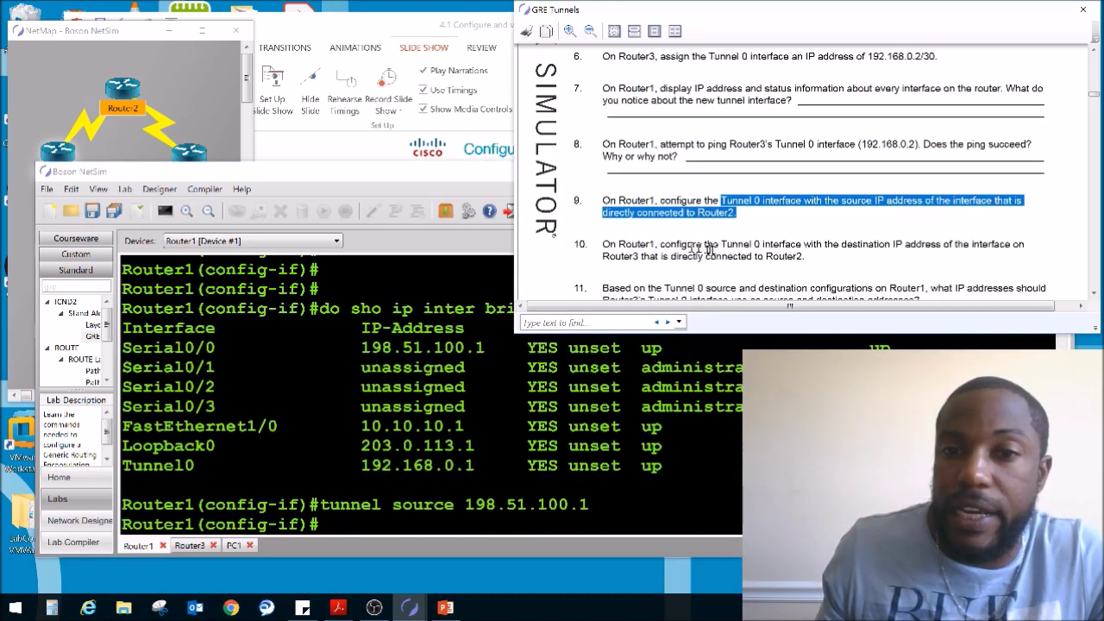
Step: Read lab step 10 on the tunnel destination address, and open Router3's console from the network map
drag(618, 245, 818, 254)
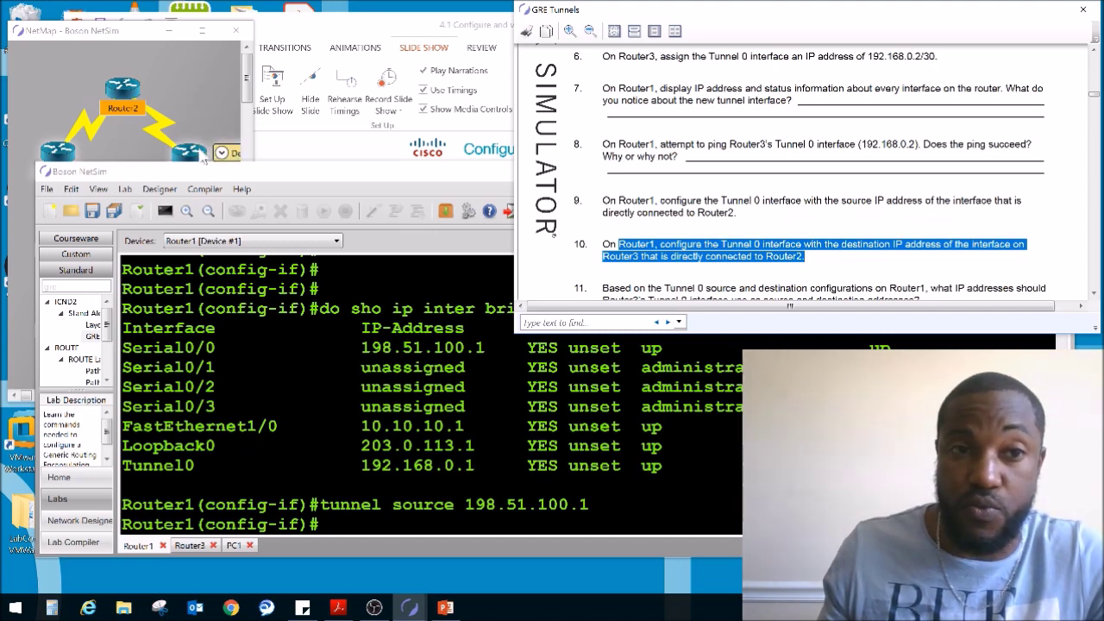
click(162, 129)
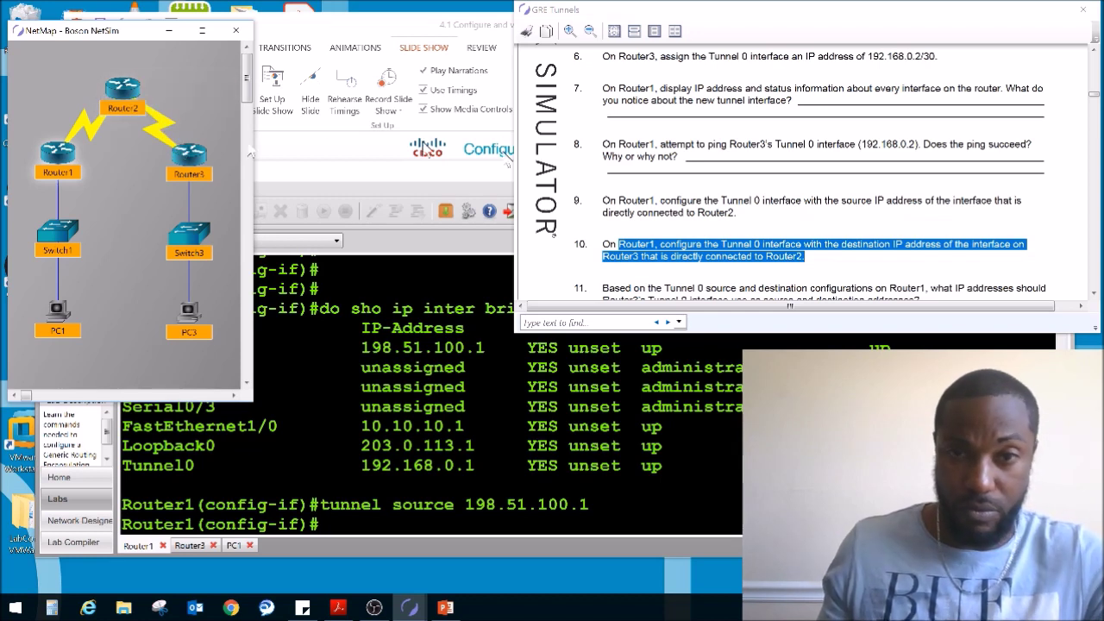
double_click(188, 159)
key(Return)
key(Return)
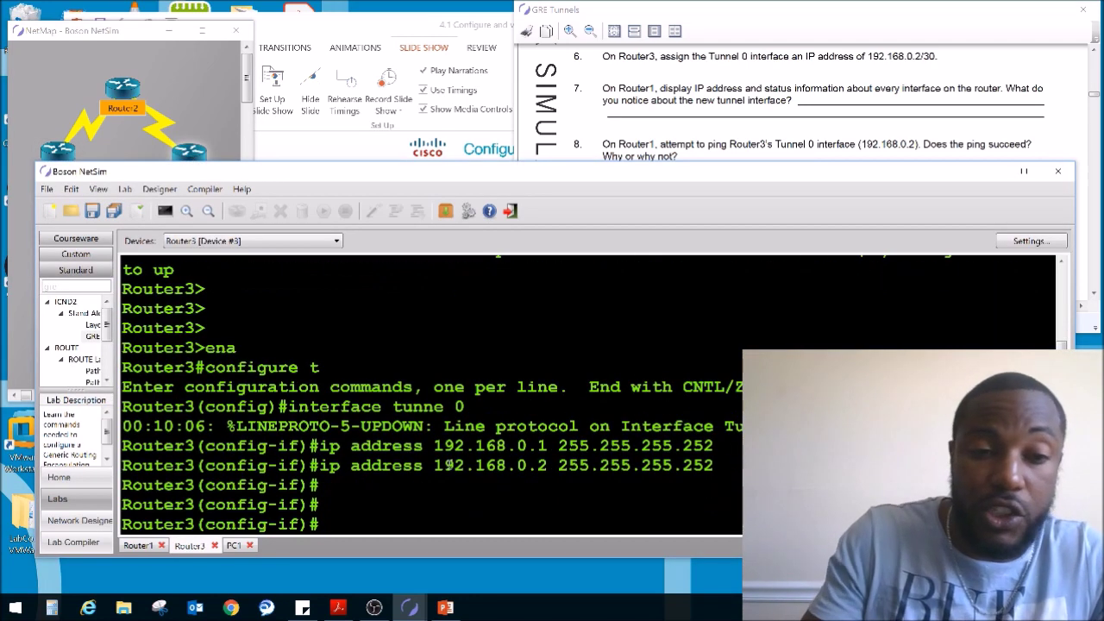
key(Return)
key(Return)
key(Return)
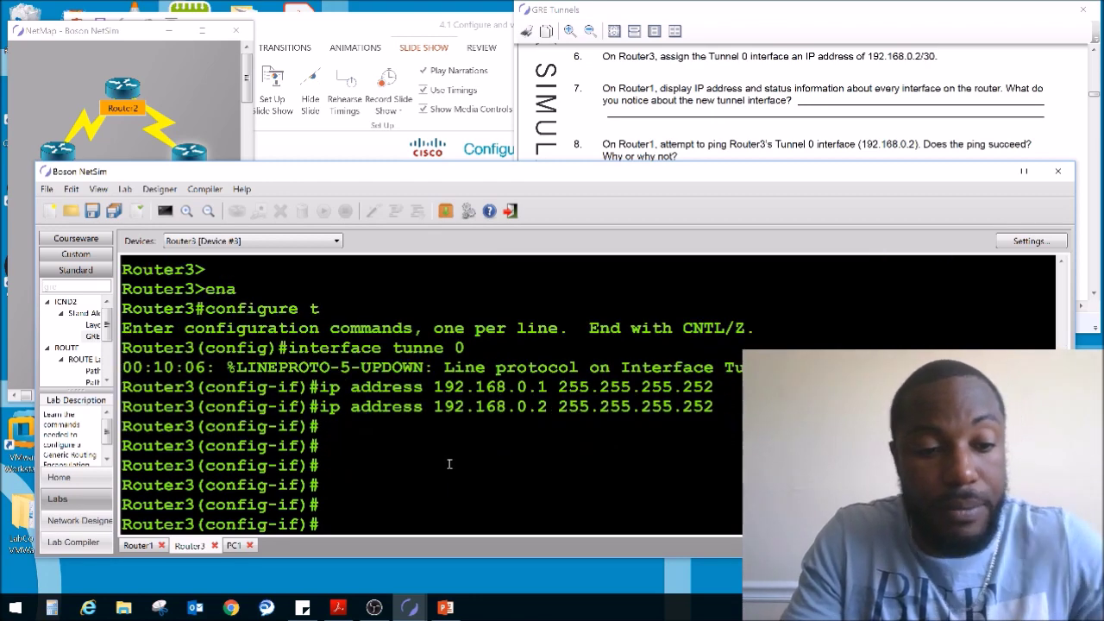
Step: Leave configuration mode on Router3, run the brief IP interface summary, and examine the Serial0/0 address
key(ctrl+z)
key(Return)
key(Return)
text(sho ip)
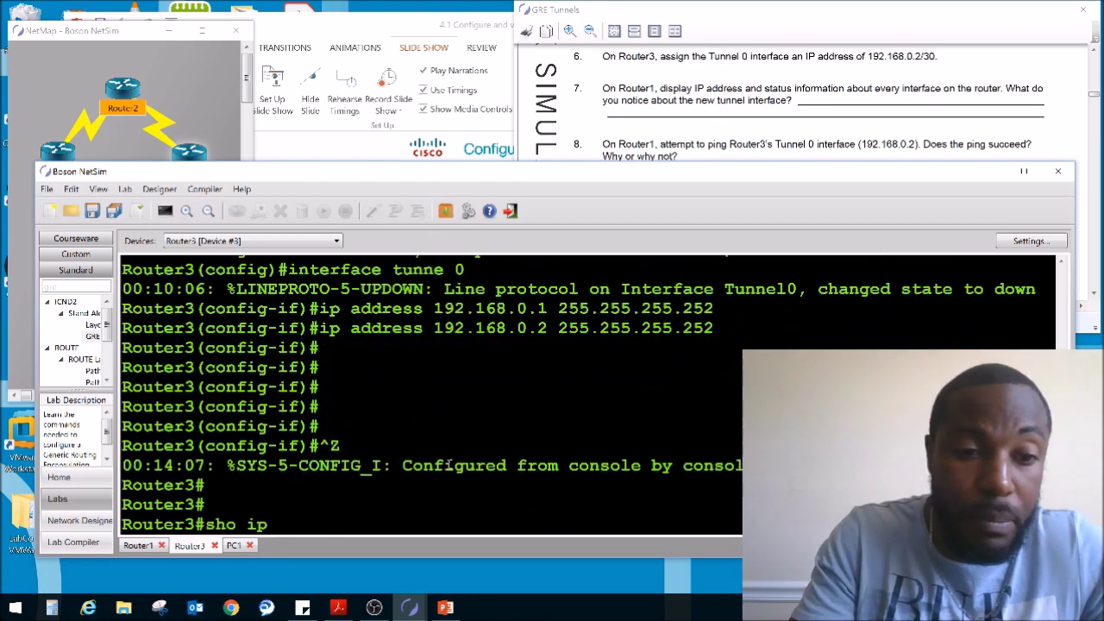
text( inter bvri)
key(BackSpace)
key(BackSpace)
key(BackSpace)
text(rief)
key(Return)
drag(164, 368, 514, 367)
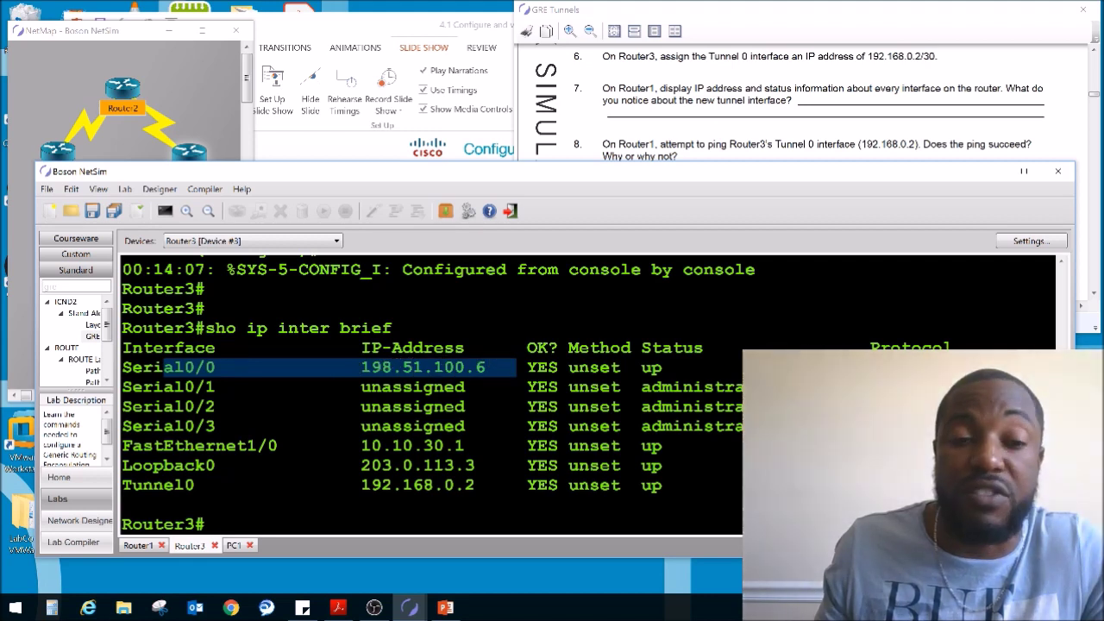
Step: Switch to Router1's console from the network map and set its Tunnel 0 destination address to 198.51.100.6
click(90, 152)
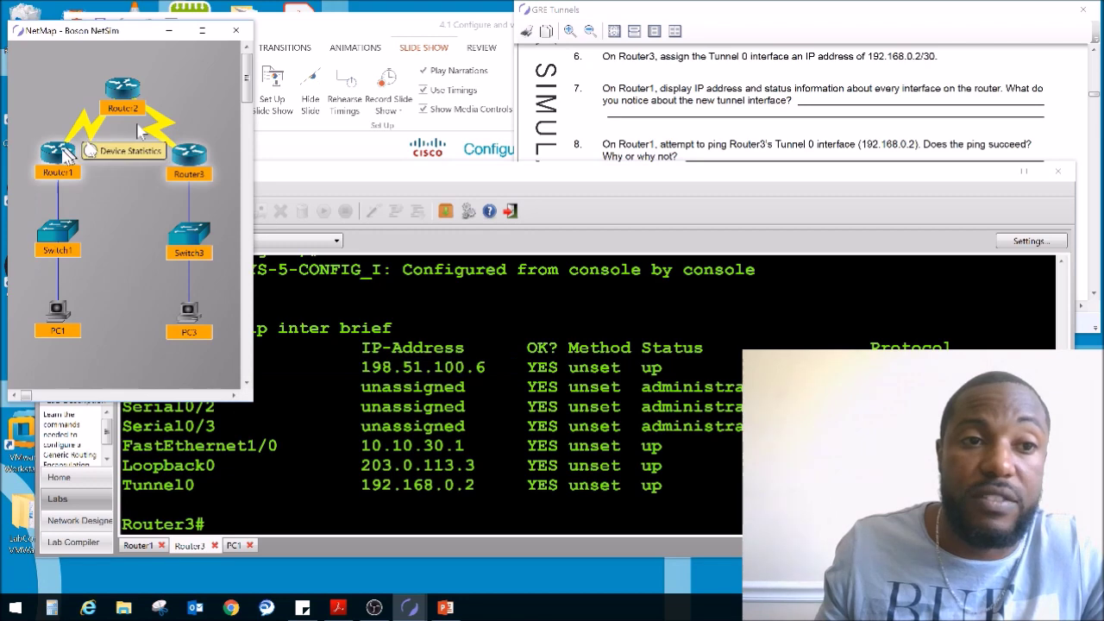
click(373, 369)
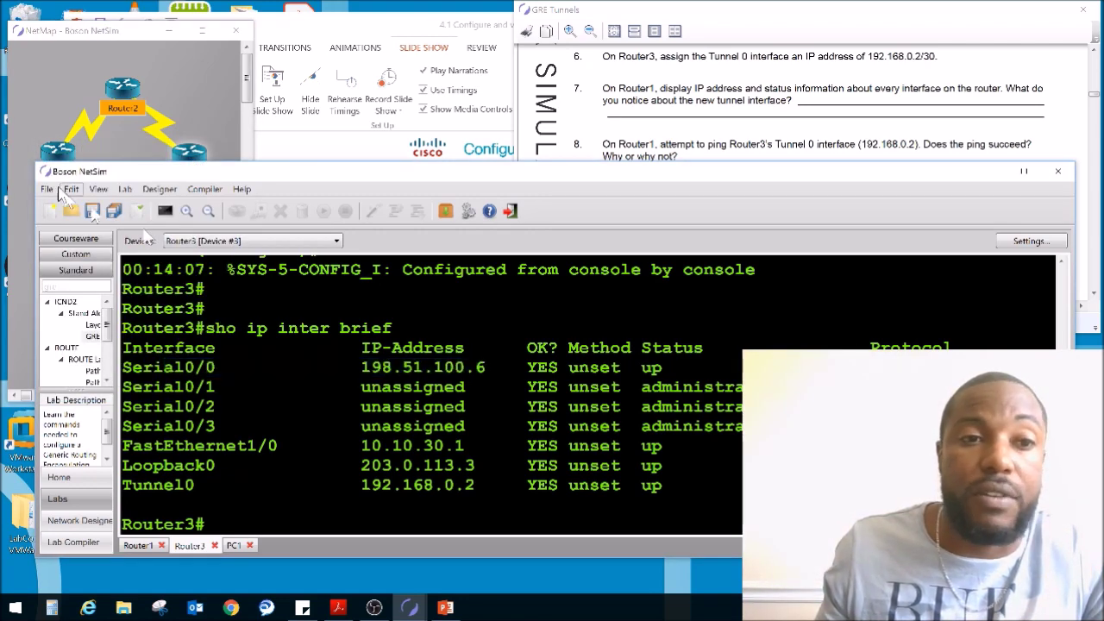
double_click(56, 149)
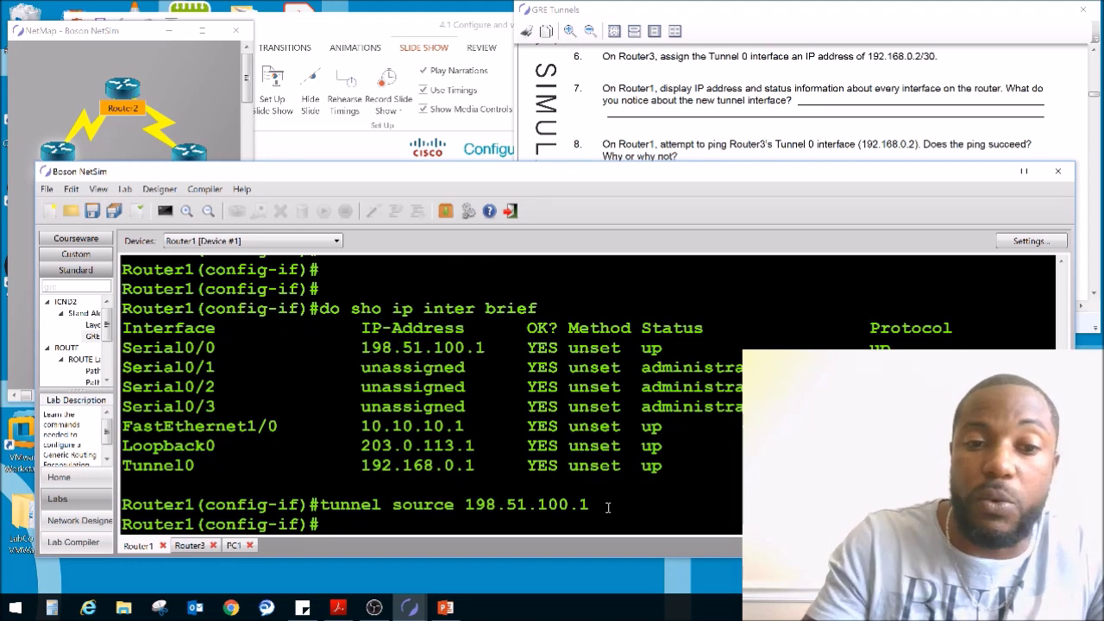
text(nnel d)
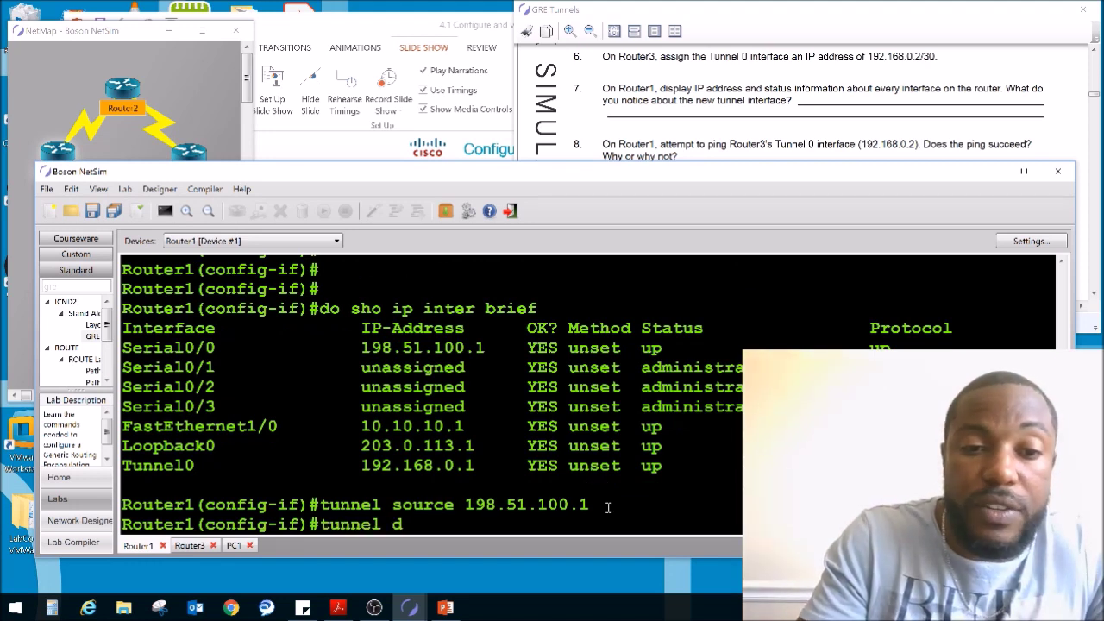
text(estination 198.51.10)
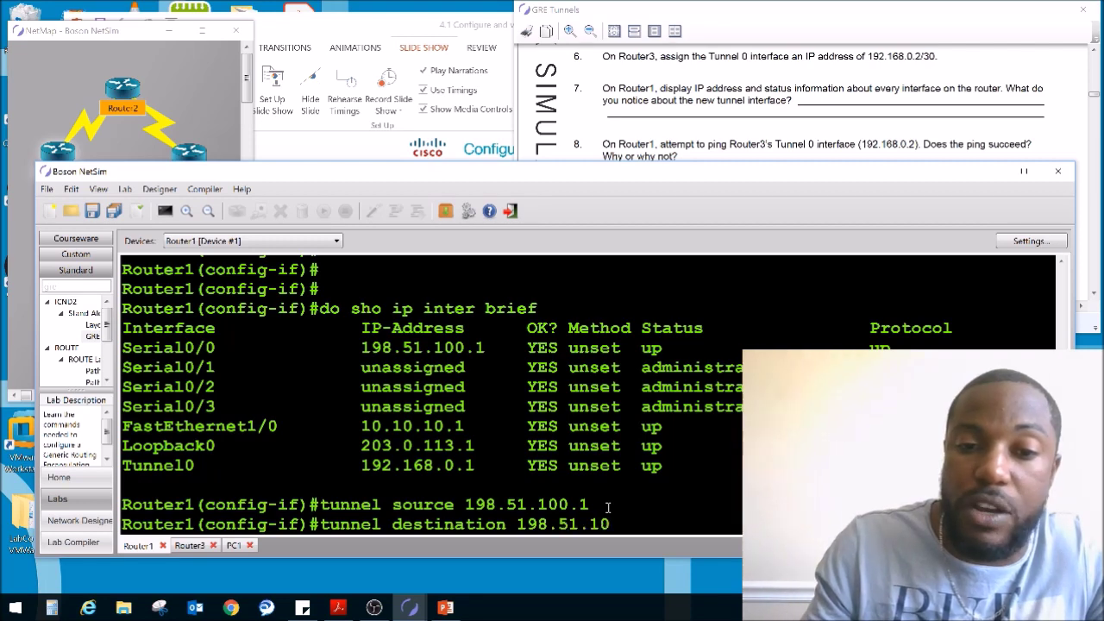
text(0.6)
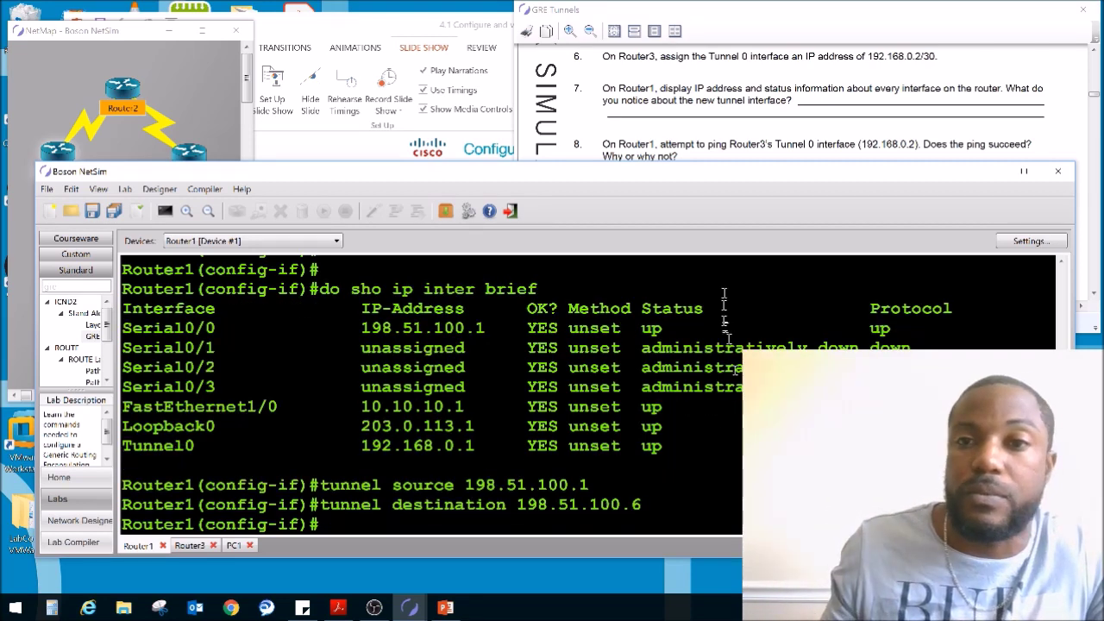
key(Return)
drag(287, 505, 724, 507)
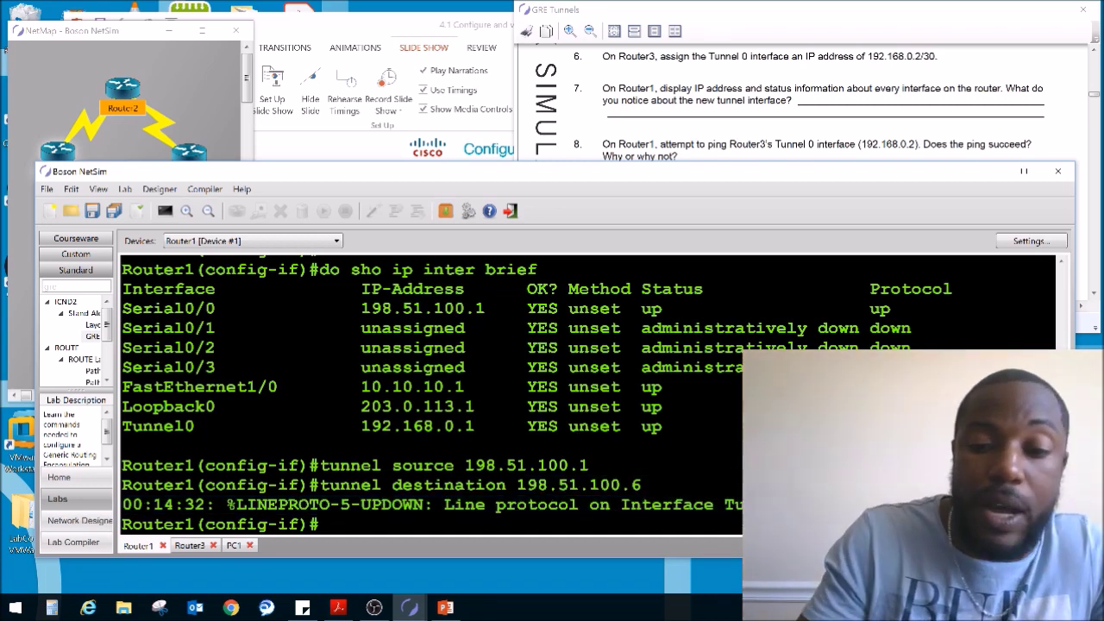
Step: Rerun the brief IP interface summary on Router1 and examine the Tunnel0 line
key(Up)
key(Up)
key(Up)
key(Return)
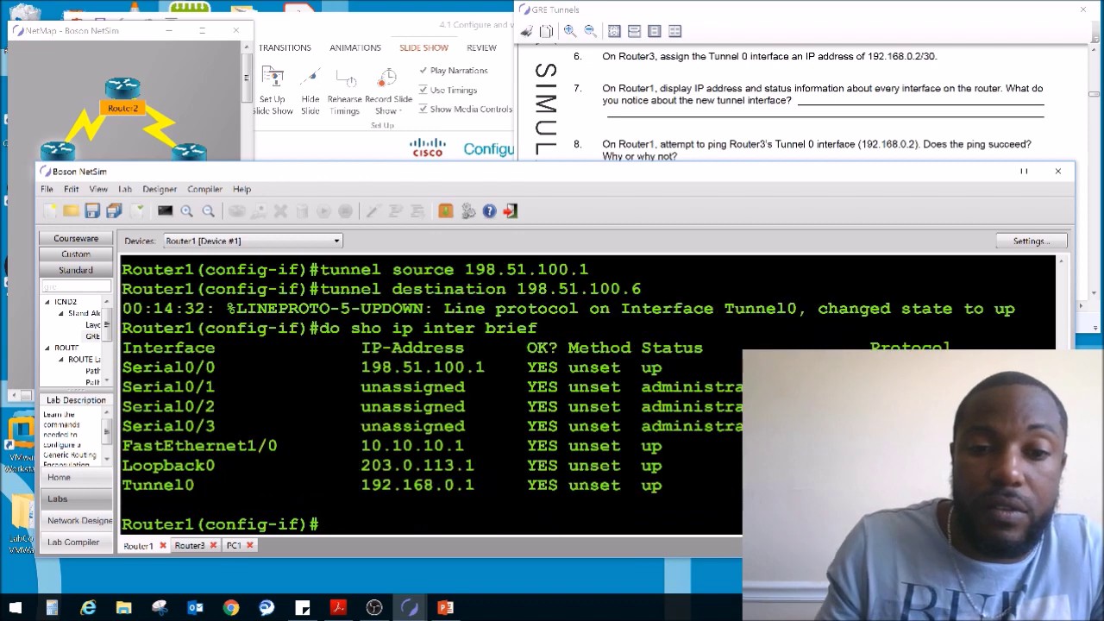
drag(371, 485, 742, 485)
Step: Read lab step 11 on Router3's tunnel addresses and review the tunnel source and destination commands in Router1's console
click(897, 82)
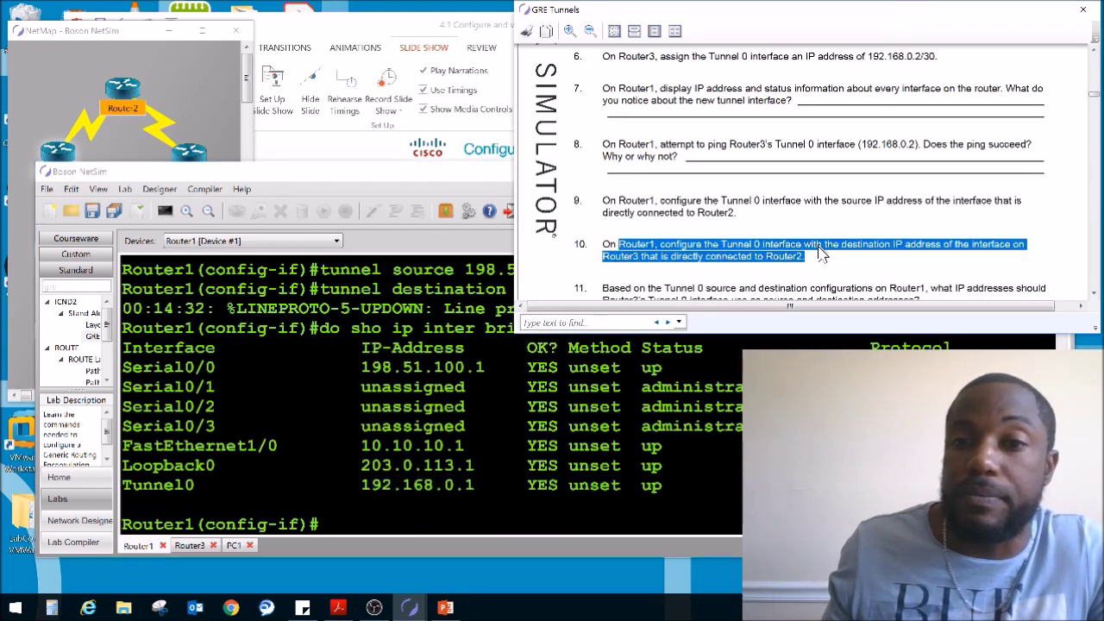
scroll(809, 241, down, 1)
drag(635, 254, 912, 265)
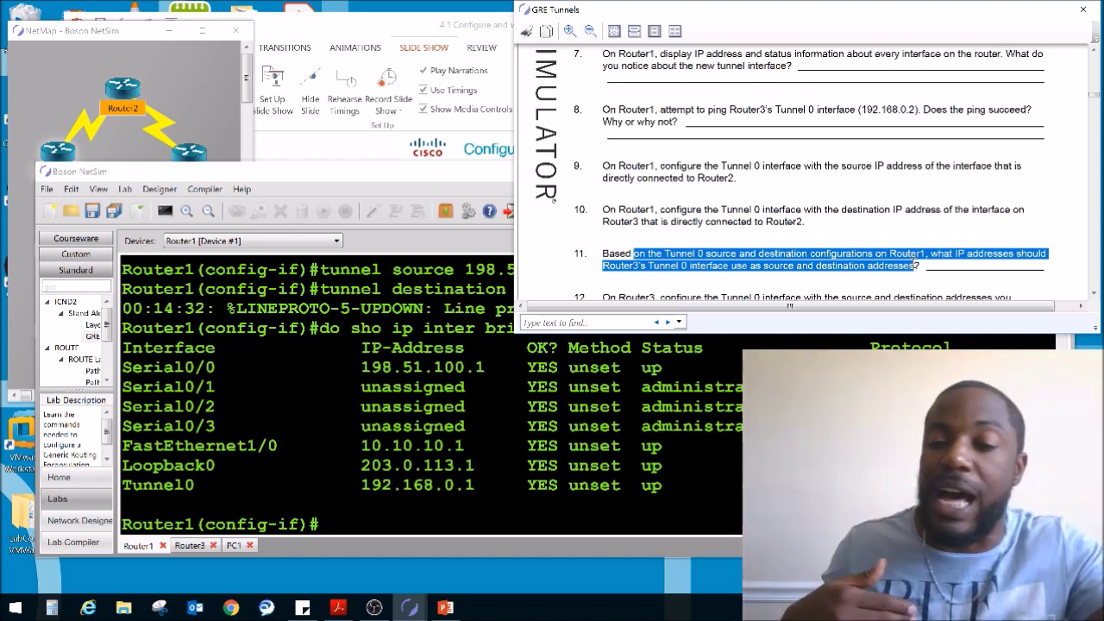
scroll(553, 423, up, 3)
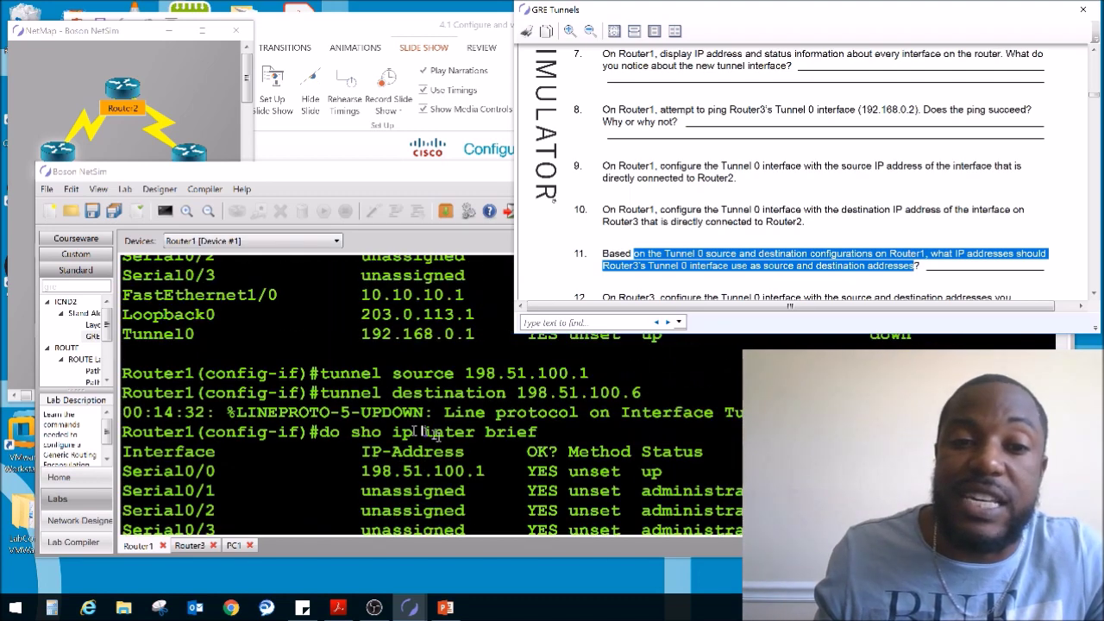
scroll(553, 423, up, 3)
scroll(553, 444, down, 2)
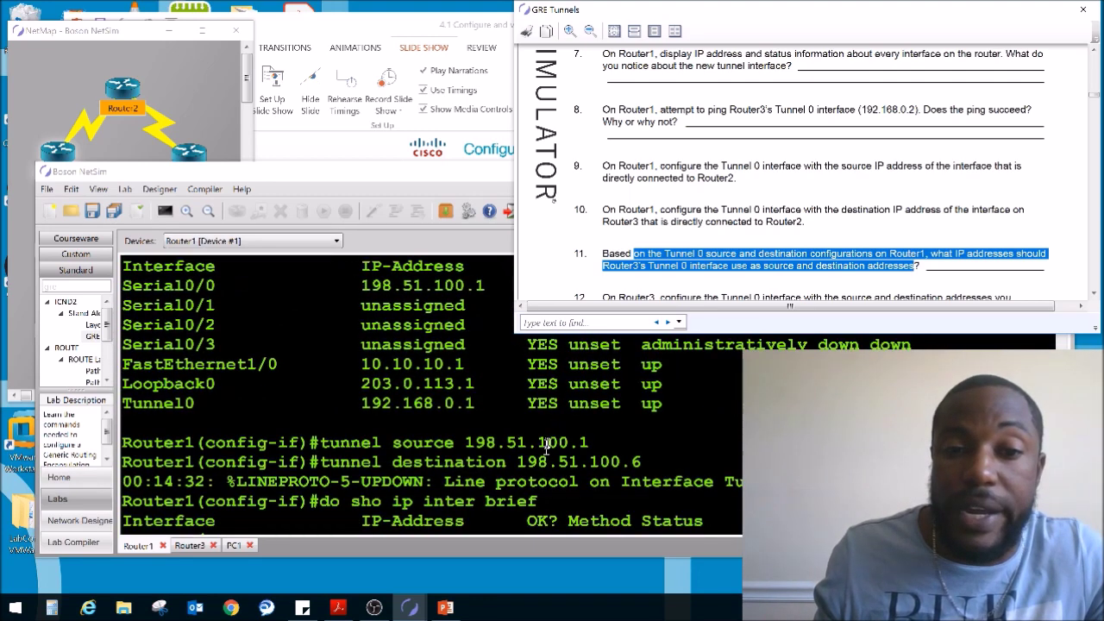
drag(326, 443, 660, 465)
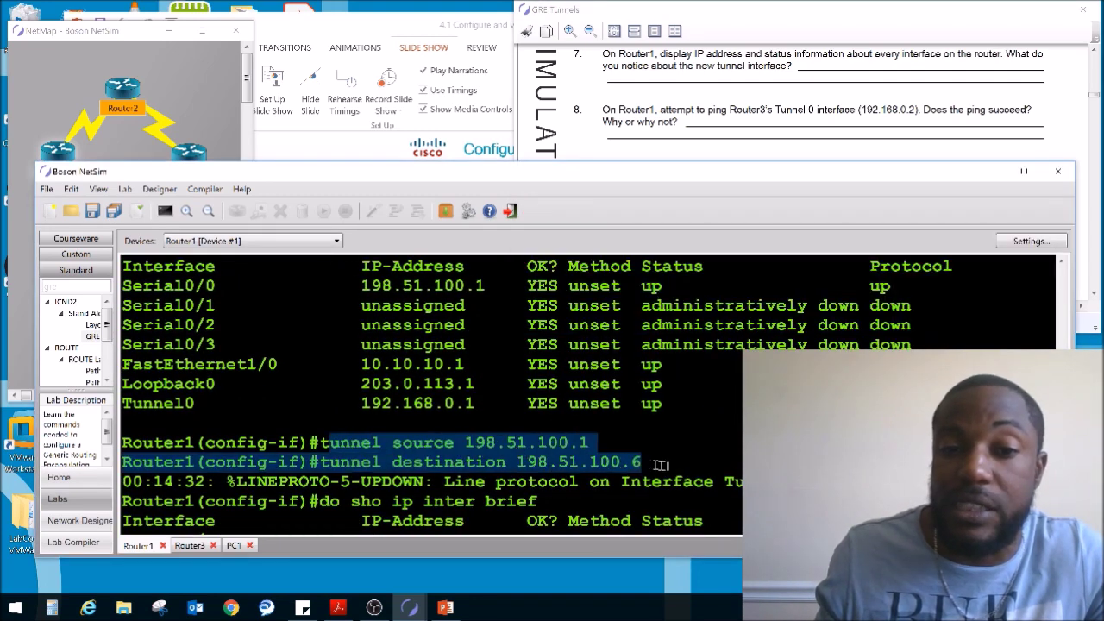
Step: Open Router3's console from the network map and examine the Serial0/0 address in the interface summary
double_click(193, 157)
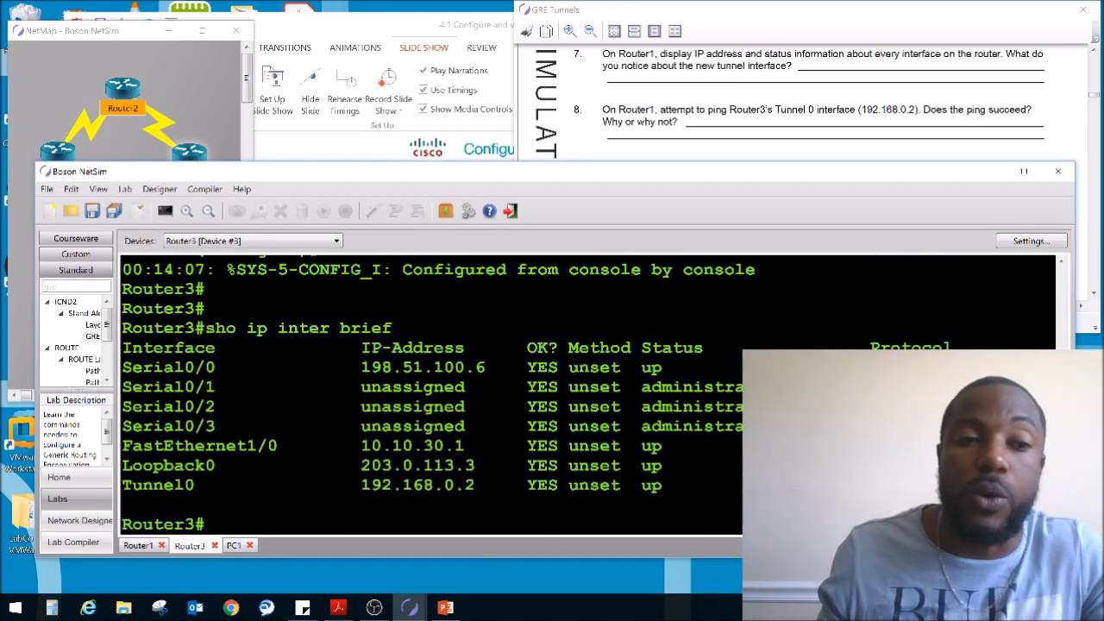
key(Return)
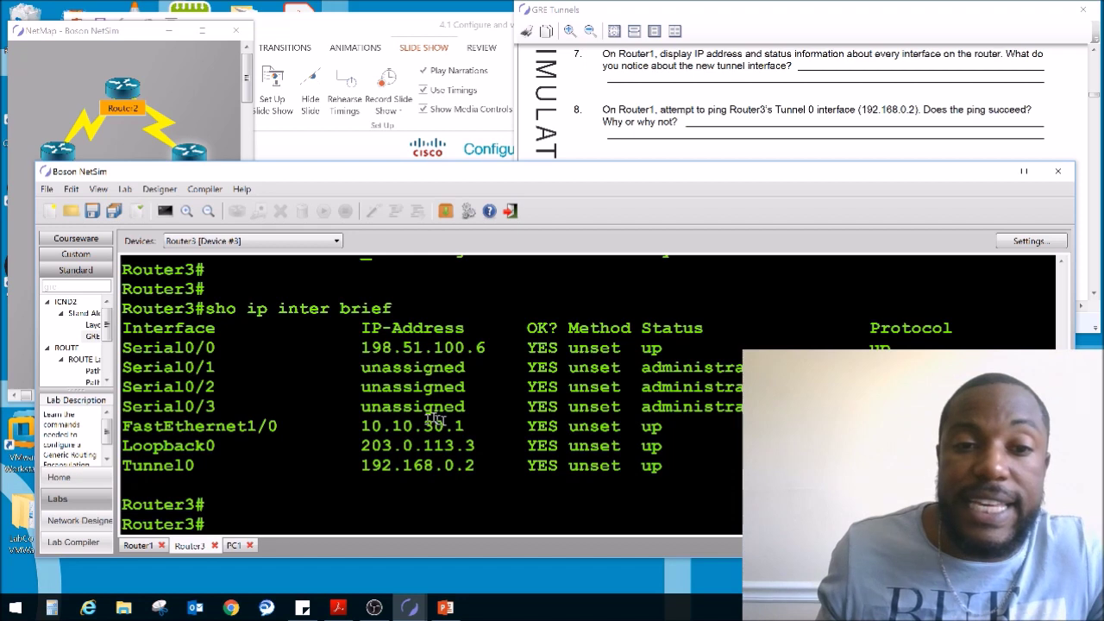
drag(491, 352, 352, 350)
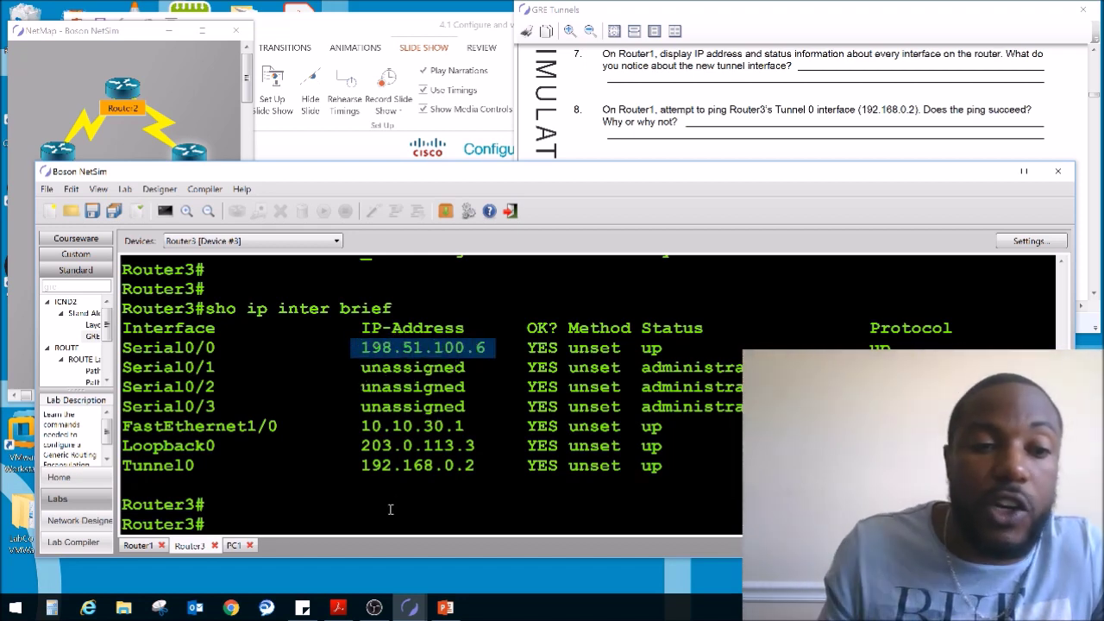
click(282, 438)
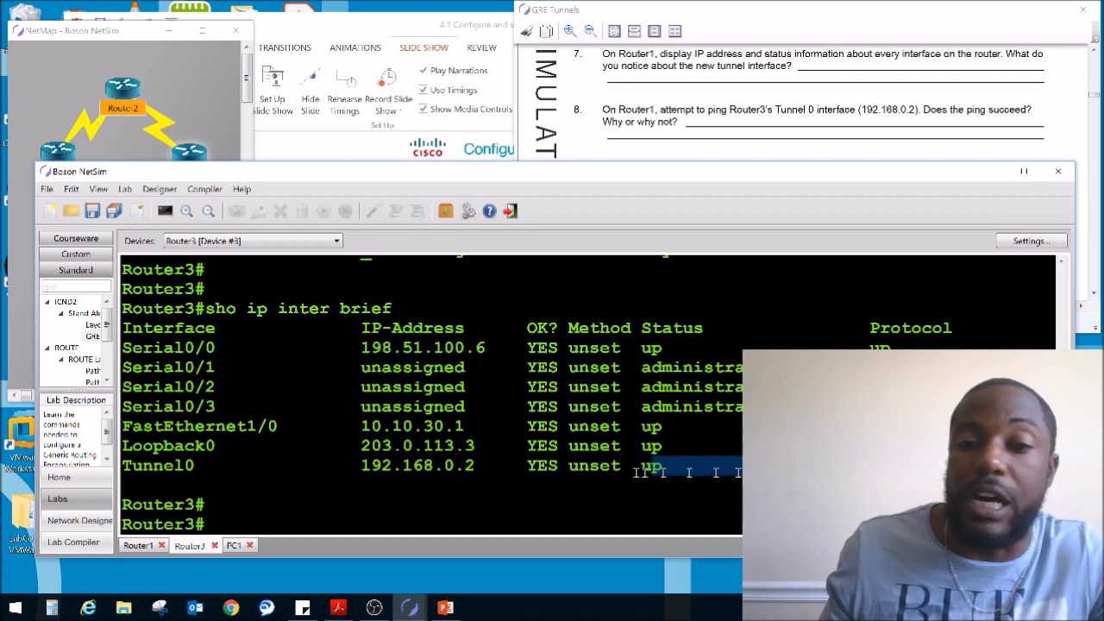
Step: Enter global configuration mode on Router3 and open interface configuration for Tunnel 0
key(Return)
key(Return)
text(conf)
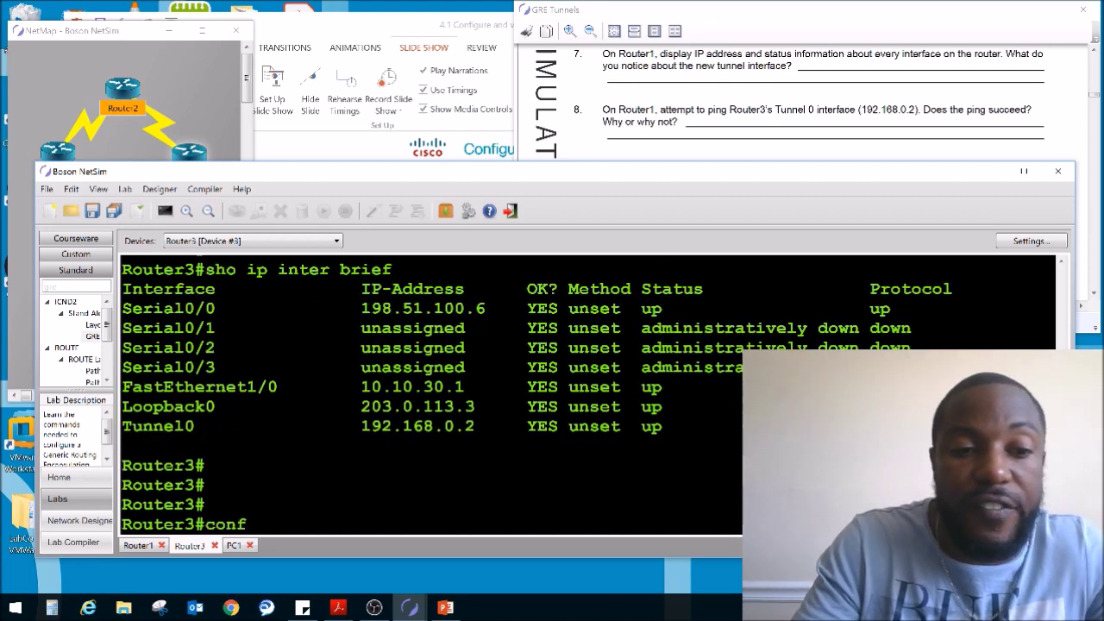
key(Tab)
text(t)
key(Return)
text(int)
key(Tab)
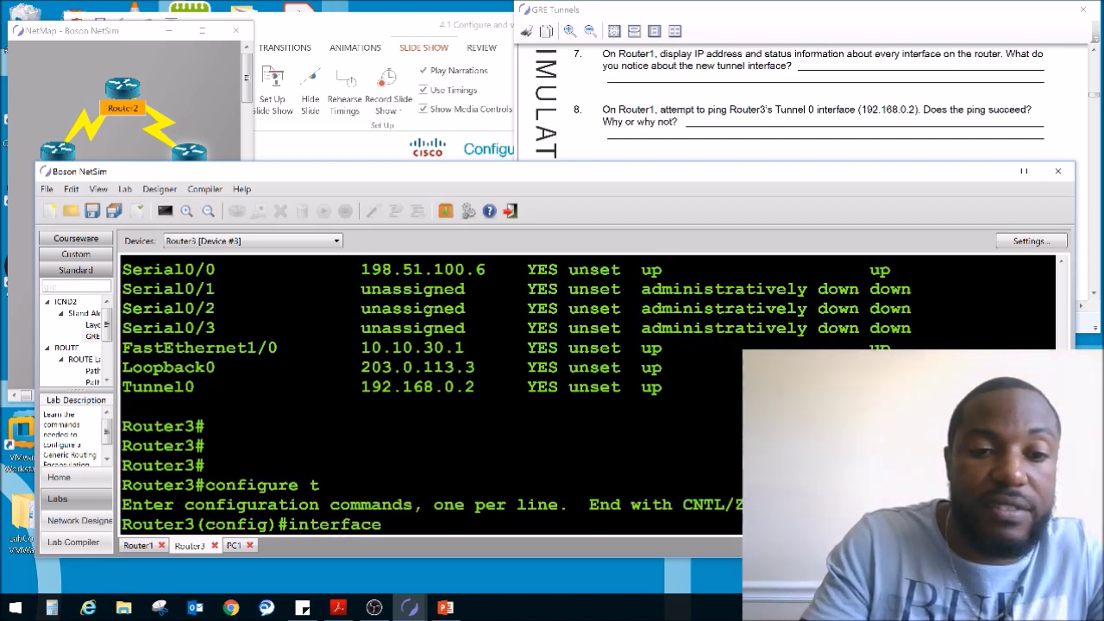
text(tunne0)
key(Return)
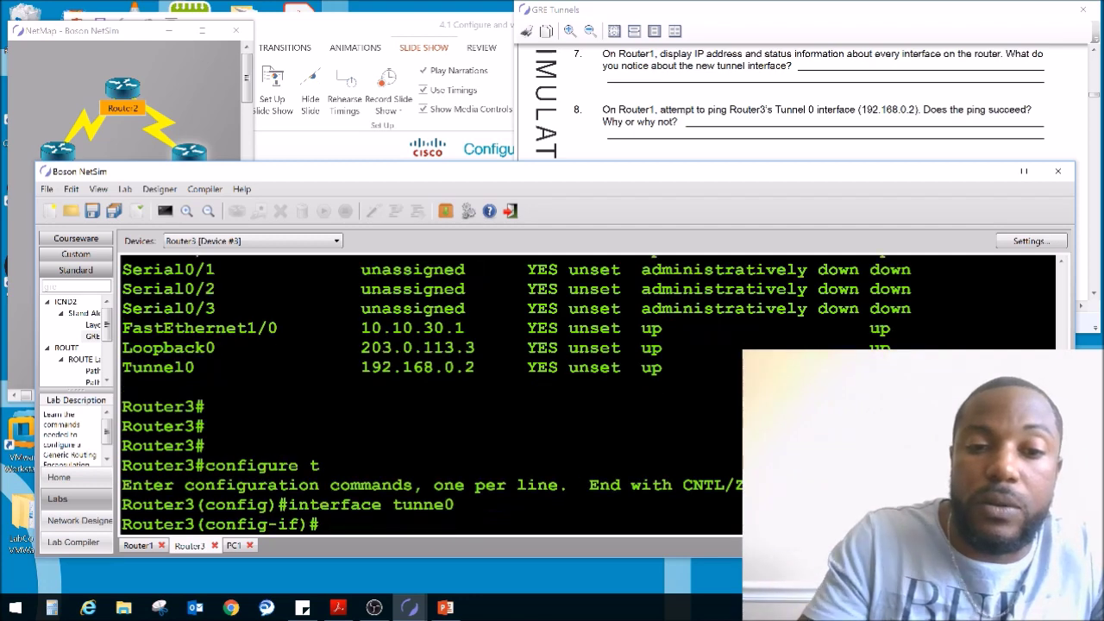
Step: Set the source address of Router3's Tunnel 0 interface to 198.51.100.6
text(tunnel source 198.1)
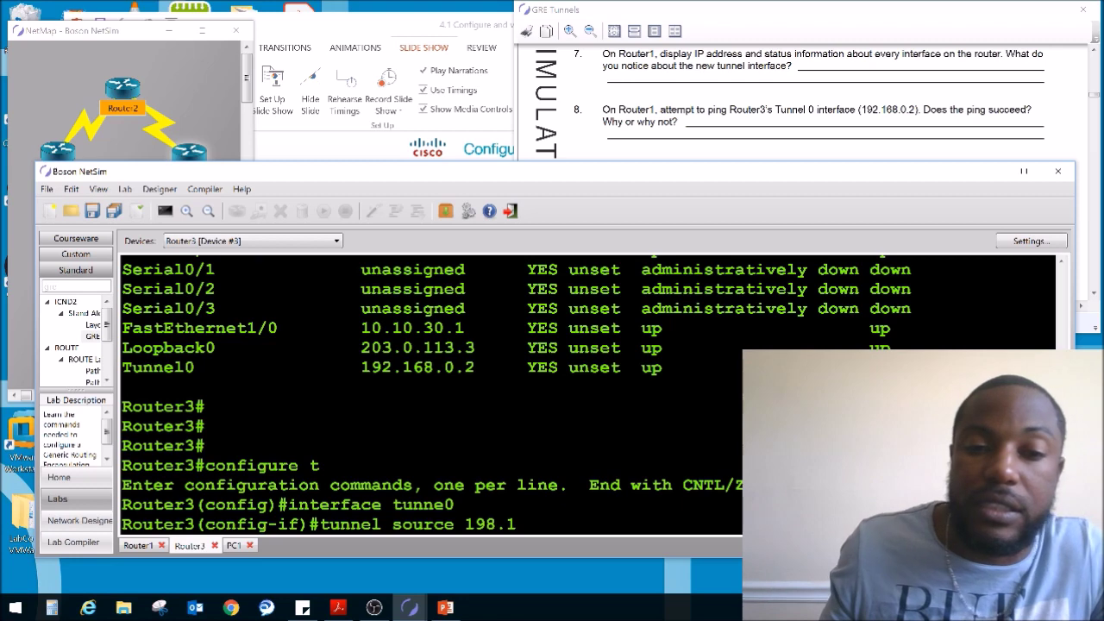
scroll(345, 469, up, 1)
scroll(367, 453, down, 1)
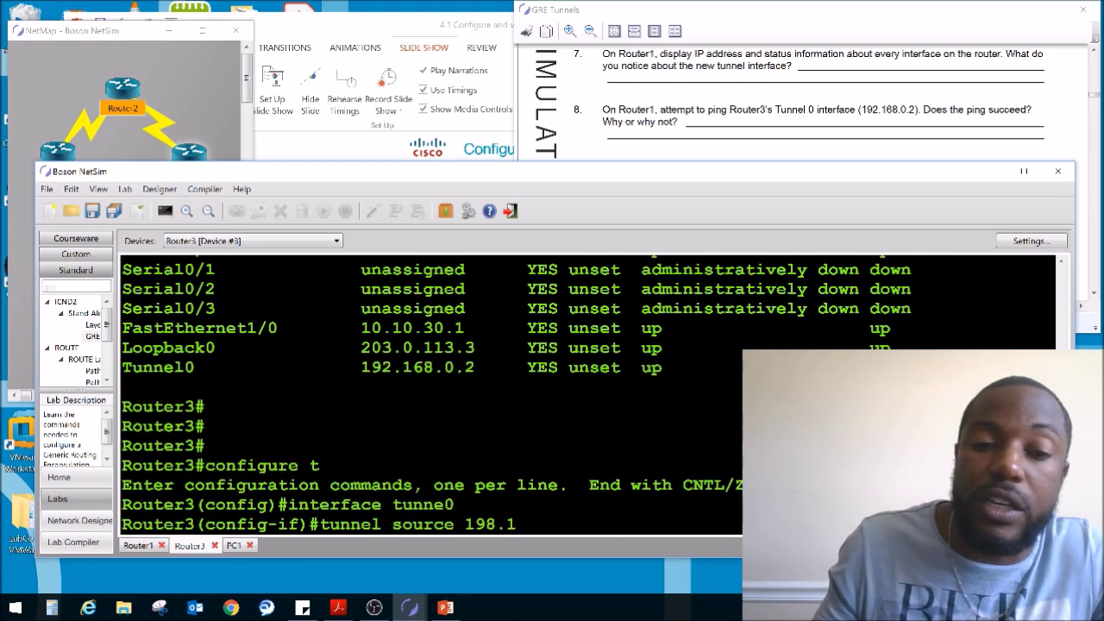
text(.100.)
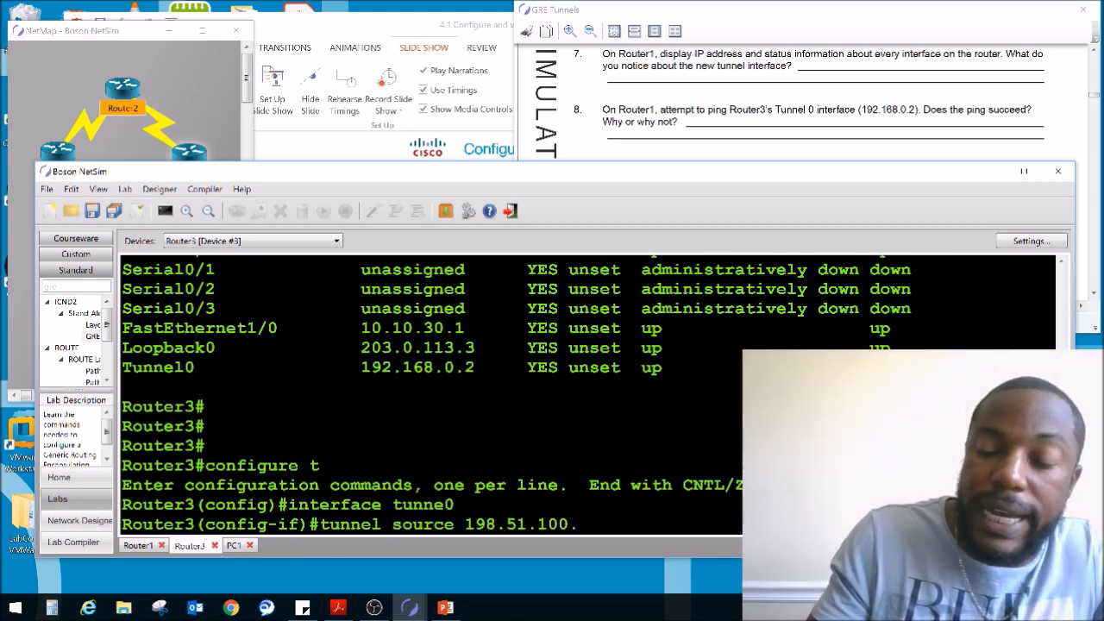
scroll(407, 398, up, 1)
scroll(423, 398, down, 1)
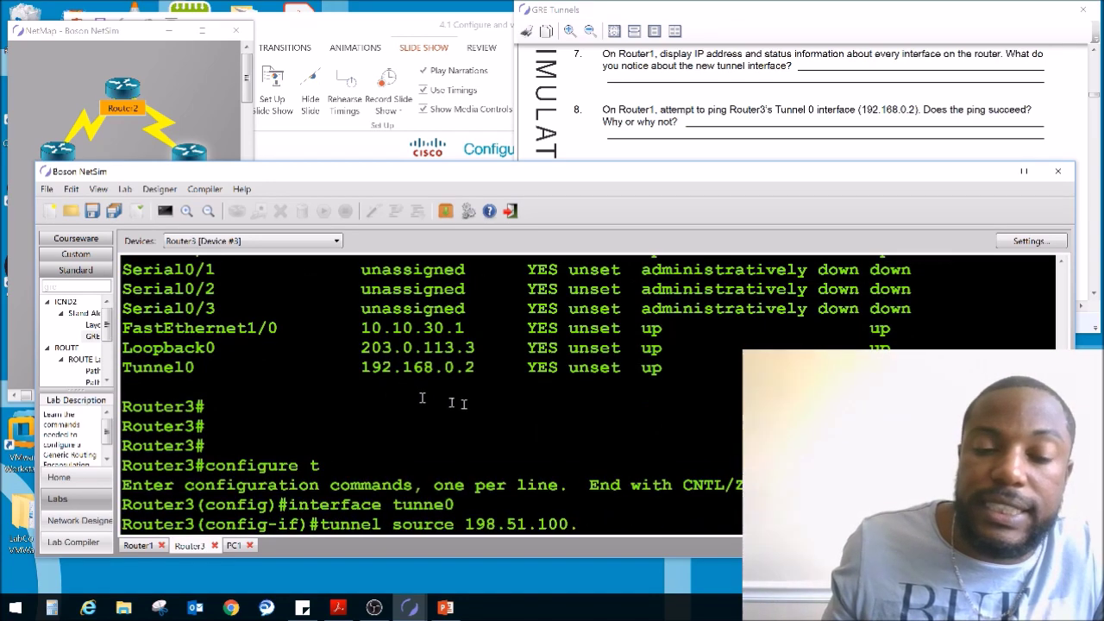
text(6)
key(Return)
Step: Set the destination address of Router3's Tunnel 0 interface to 198.51.100.1
text(t)
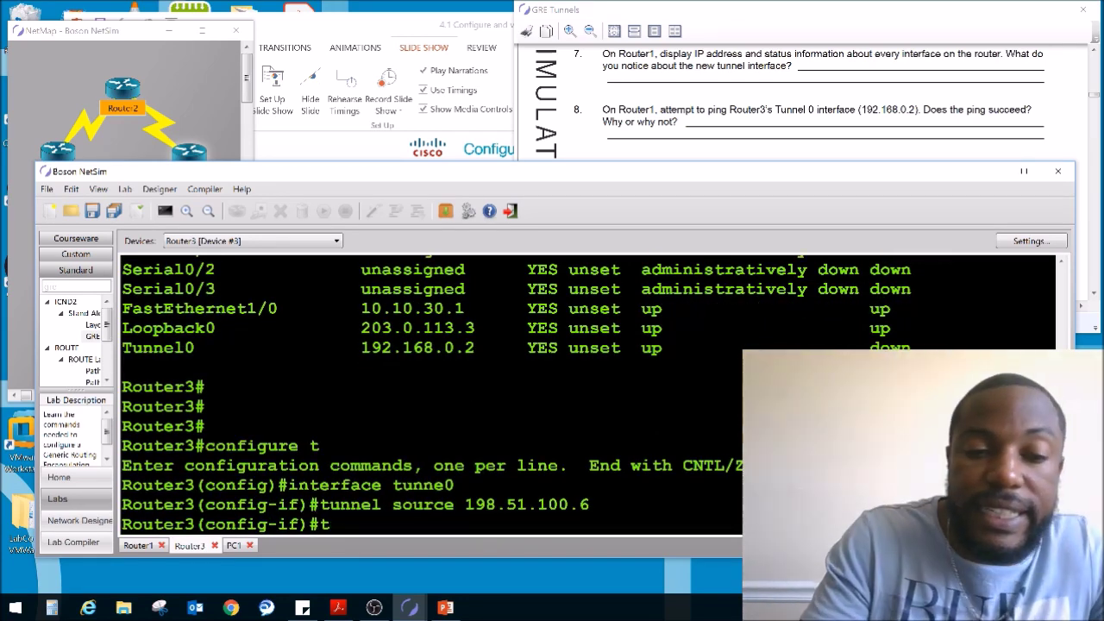
text(unnel destination 198.51.100.7)
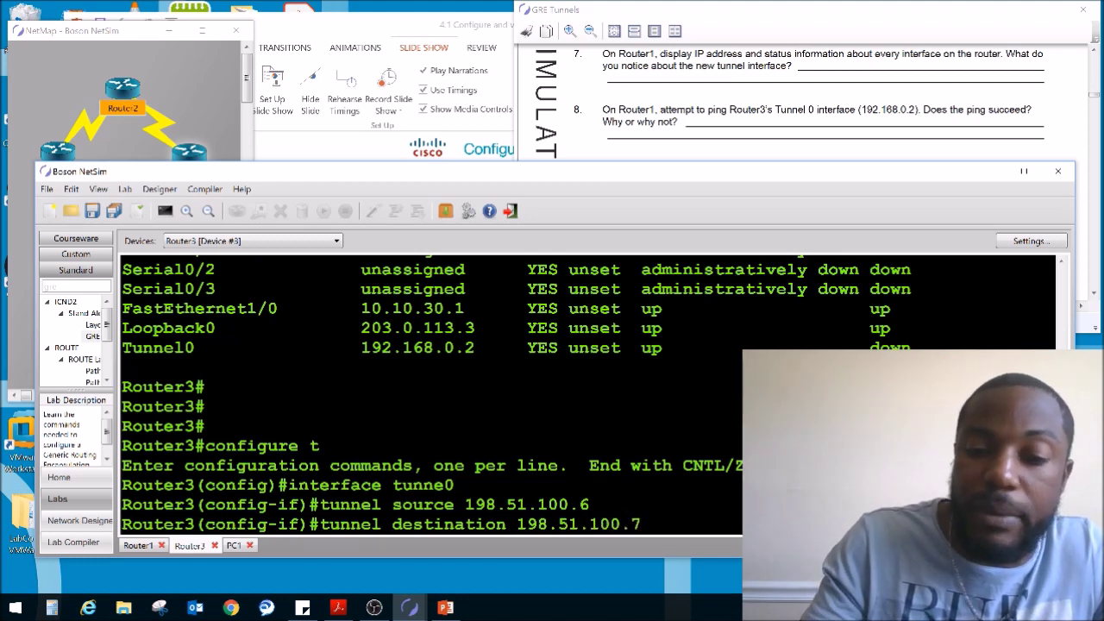
key(BackSpace)
text(1)
key(Return)
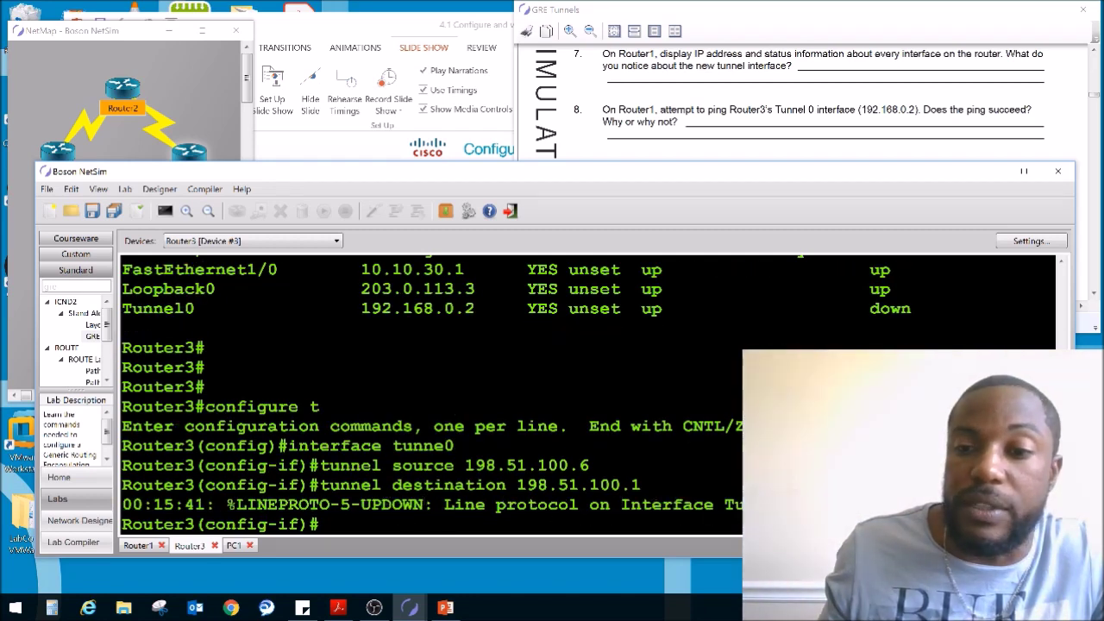
Step: Run the brief IP interface summary on Router3 from within interface configuration mode
click(818, 21)
click(636, 396)
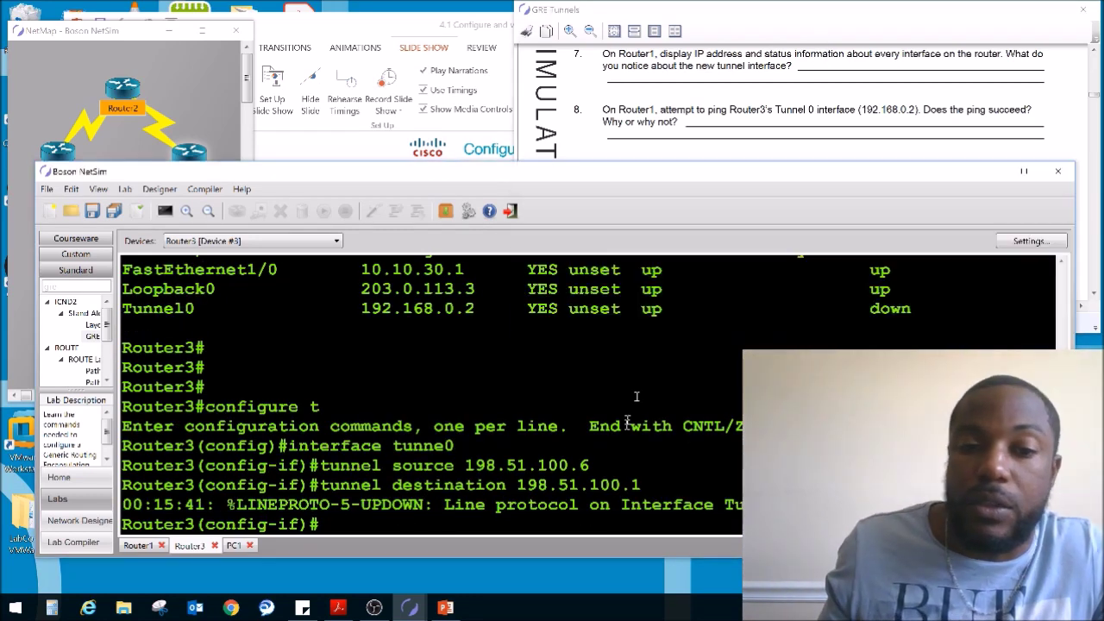
text(do sho ip)
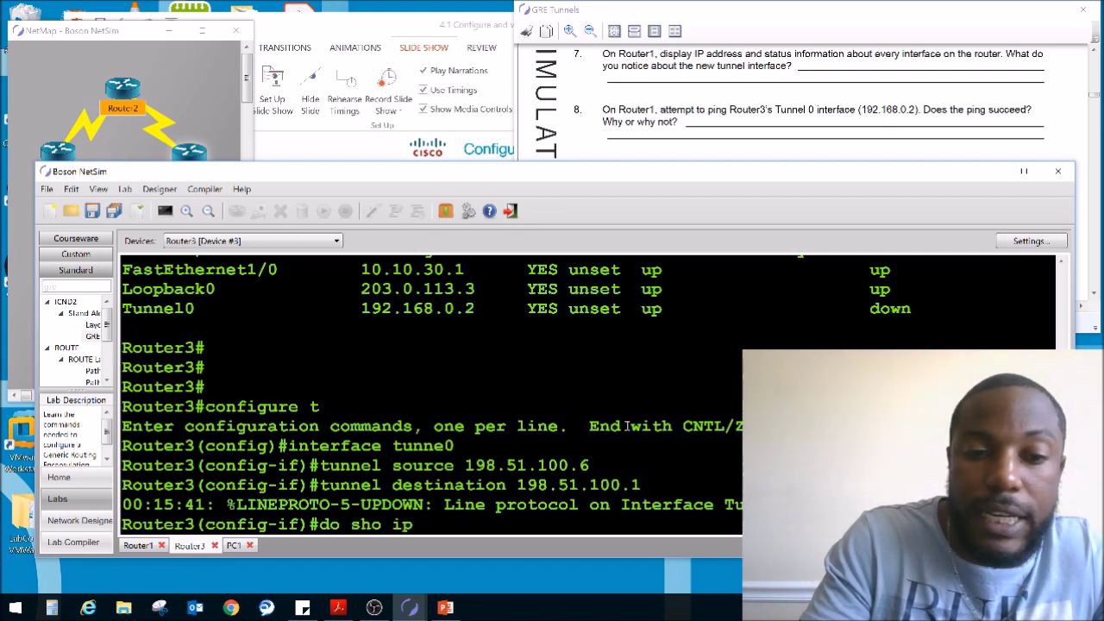
text( inter brief)
key(Return)
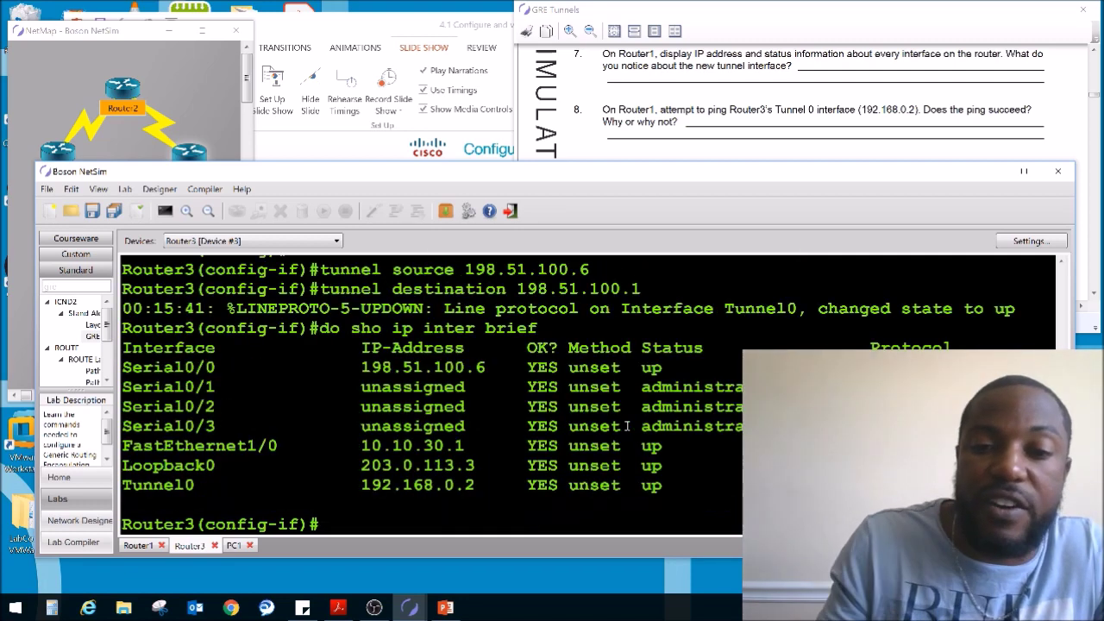
Step: Read lab step 12 on Router3's tunnel addresses and step 13 on pinging Router1's Tunnel 0 interface
click(820, 8)
scroll(845, 198, down, 2)
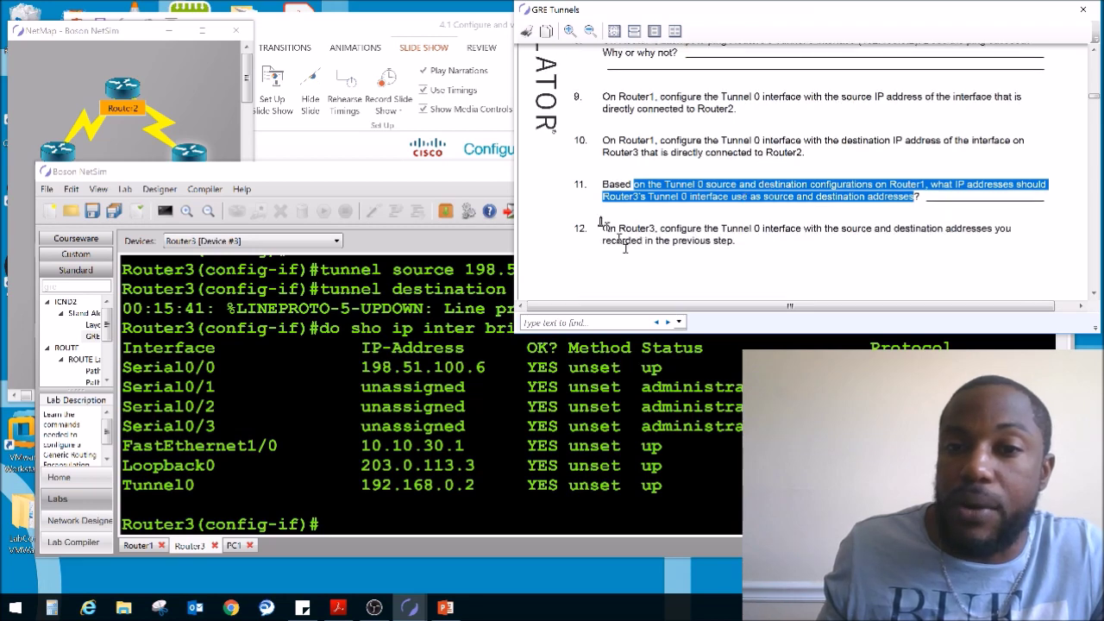
drag(603, 227, 758, 242)
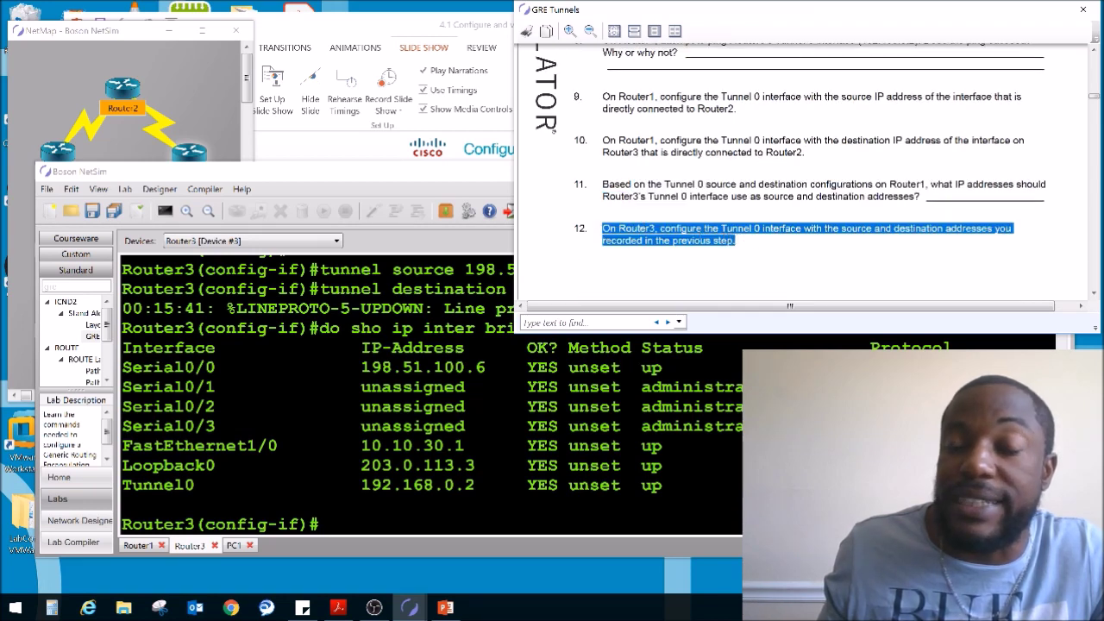
scroll(757, 241, down, 4)
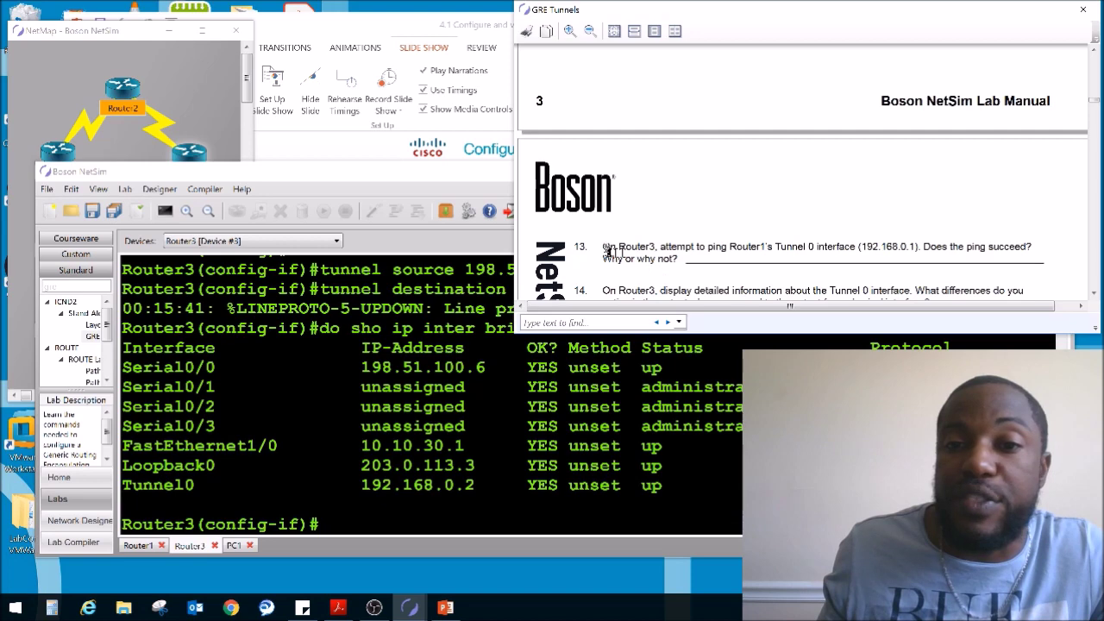
drag(609, 251, 666, 266)
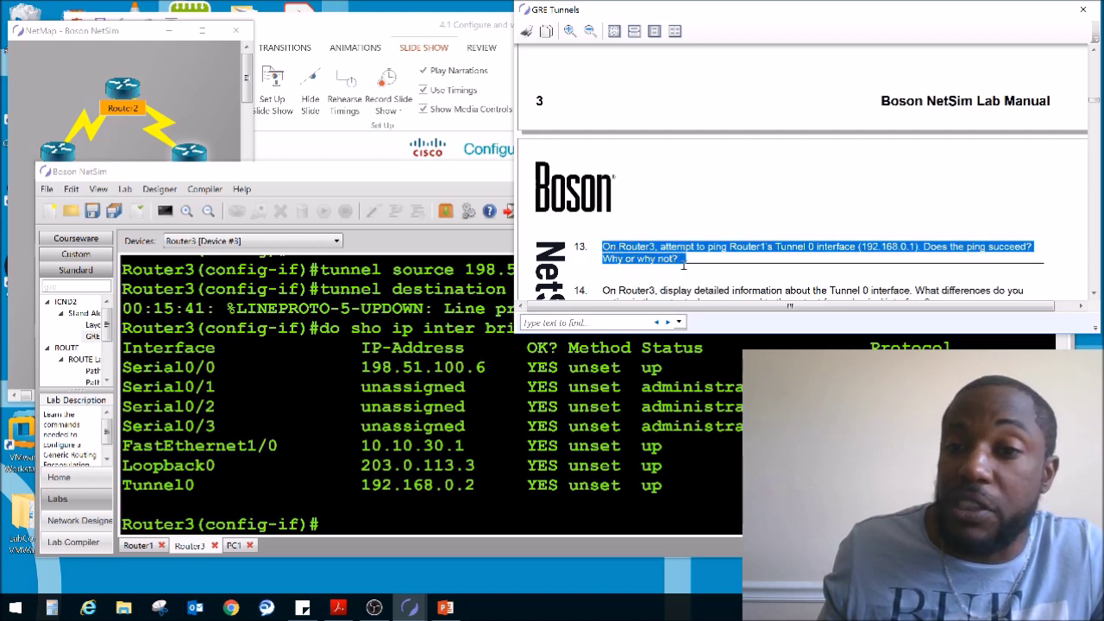
Step: Leave configuration mode on Router3, ping Router1's Tunnel 0 address 192.168.0.1, and examine the success rate
click(526, 486)
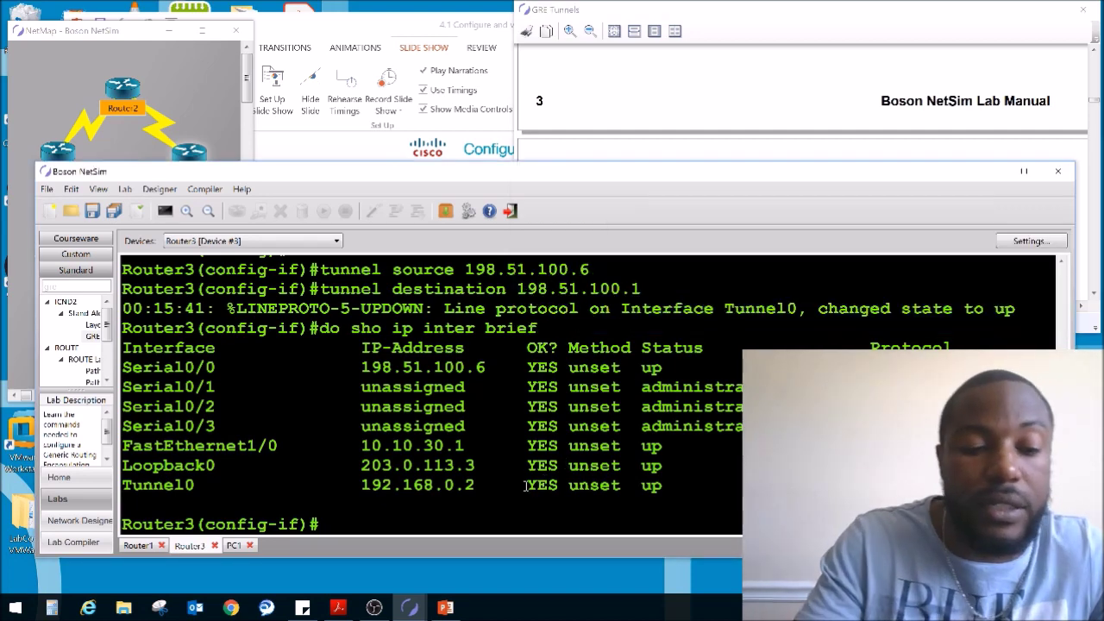
key(ctrl+z)
key(Return)
key(Return)
text(ping 192.168.0.1)
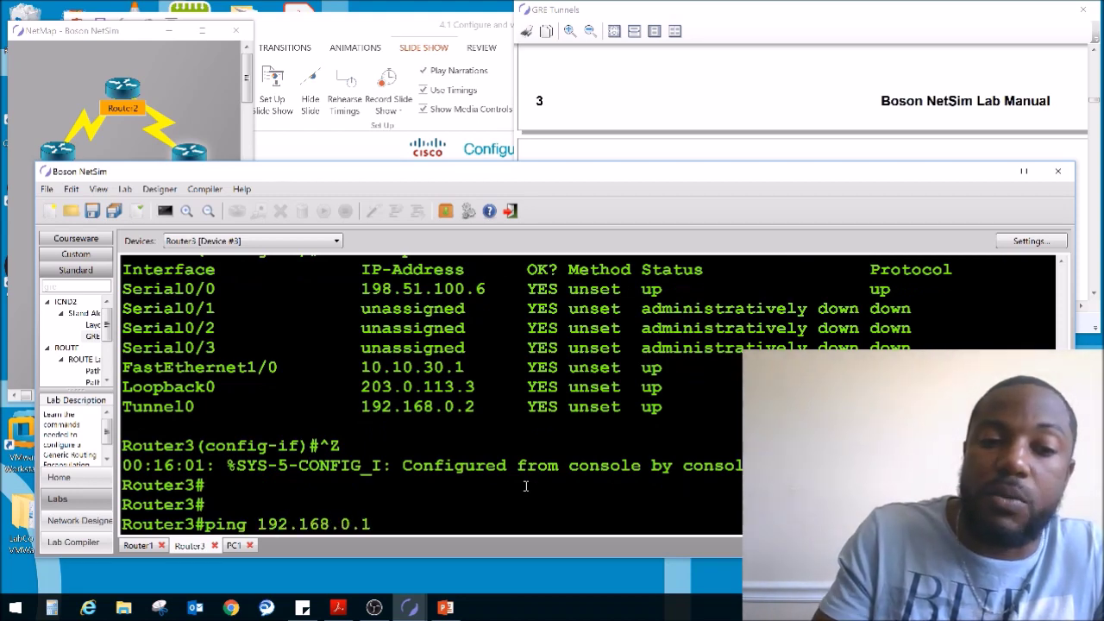
key(Return)
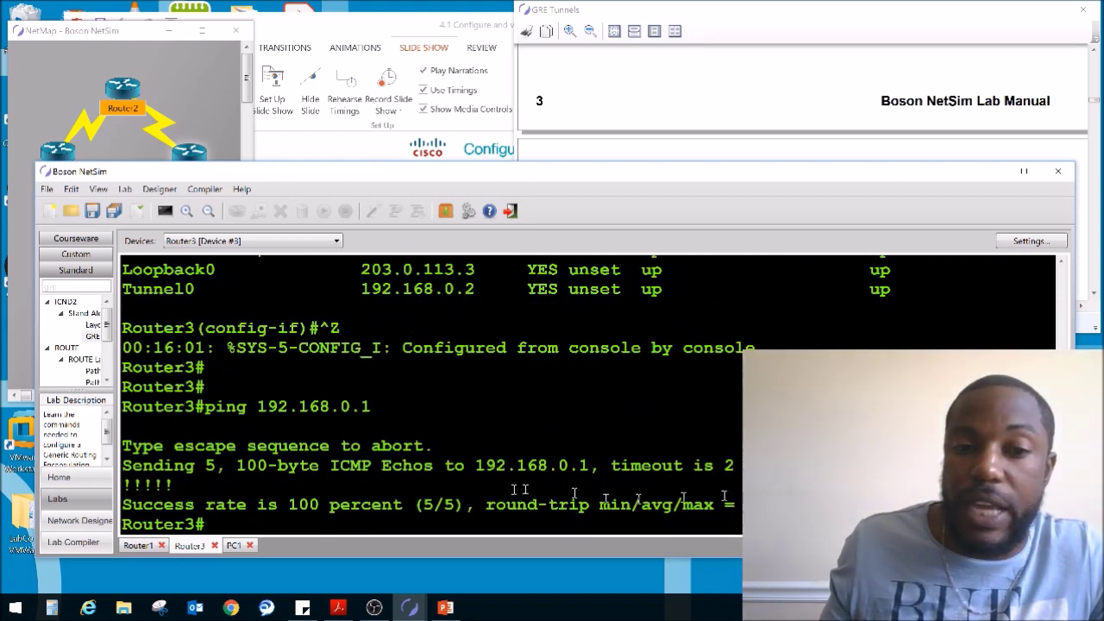
drag(415, 504, 458, 510)
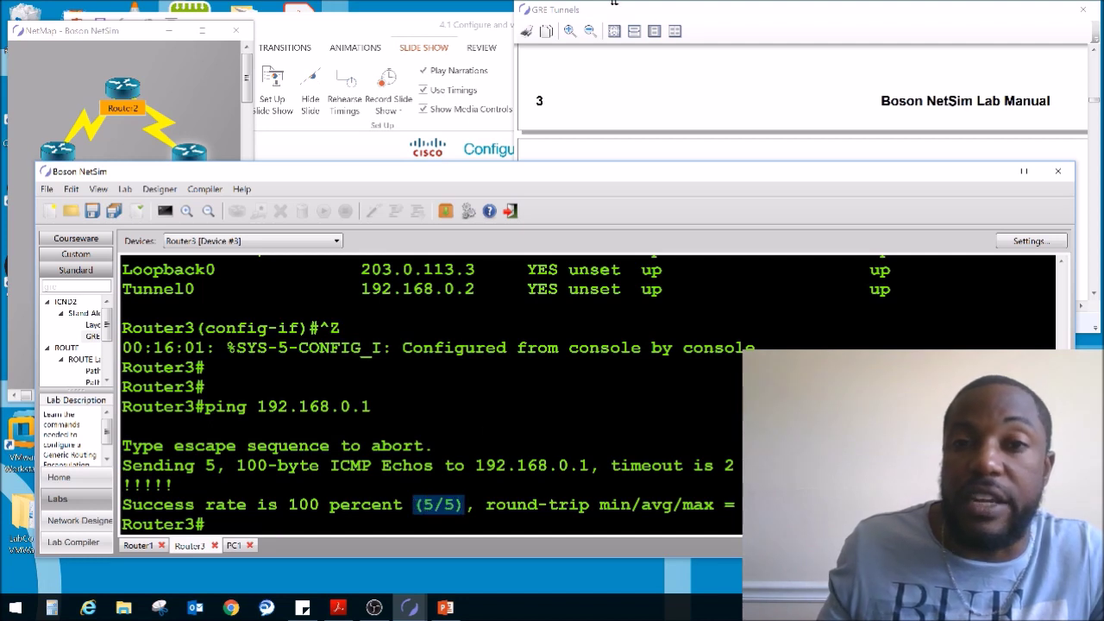
Step: Read lab step 14 on displaying detailed Tunnel 0 information and comparing it with a physical interface
click(735, 19)
scroll(738, 222, down, 1)
drag(603, 269, 717, 269)
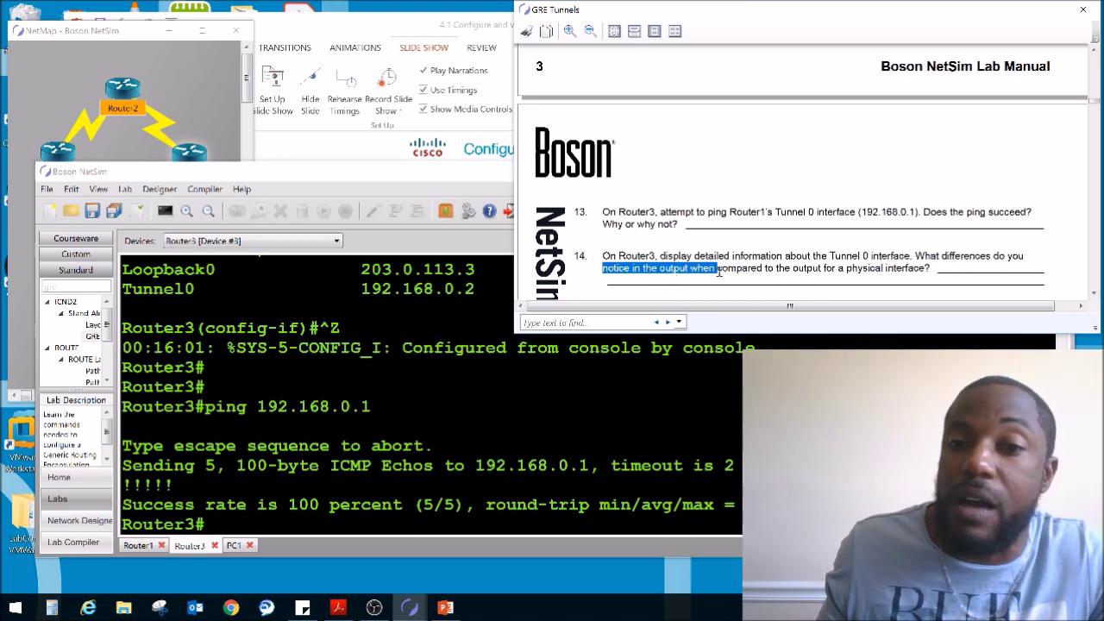
Step: Display the detailed interface information for Serial 0/0 on Router3
click(704, 374)
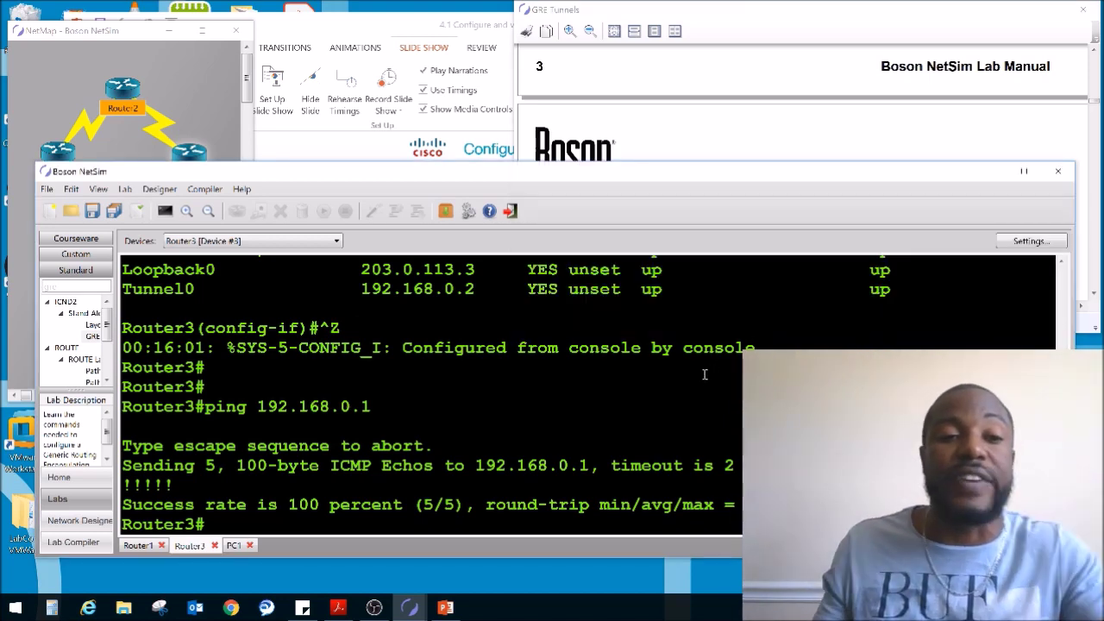
key(Return)
key(Return)
key(Return)
key(Return)
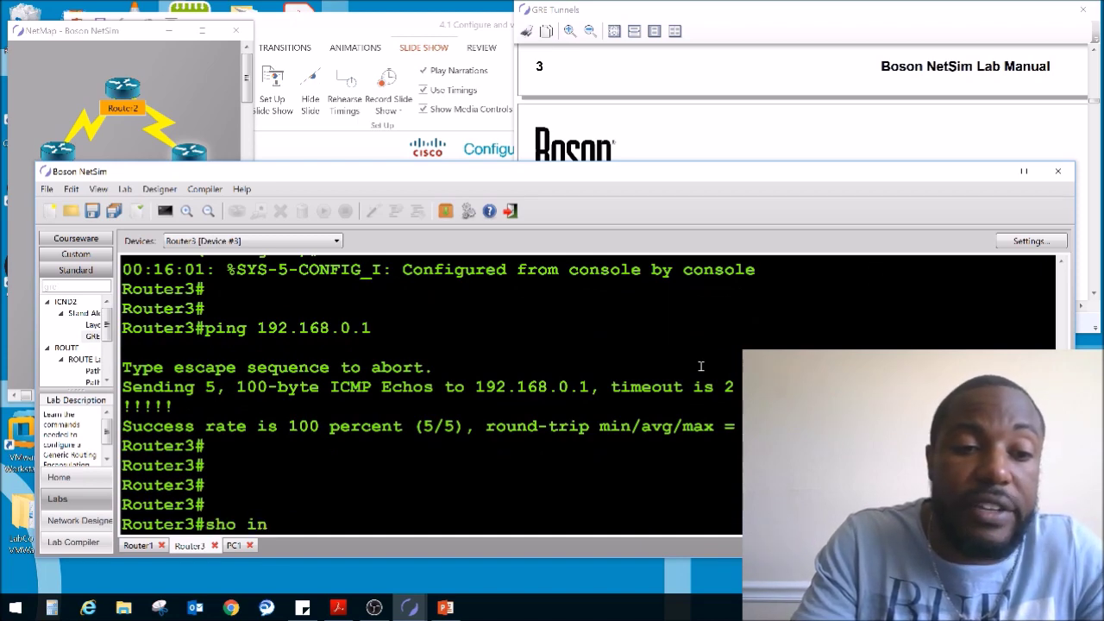
text(sho inter ser0/0)
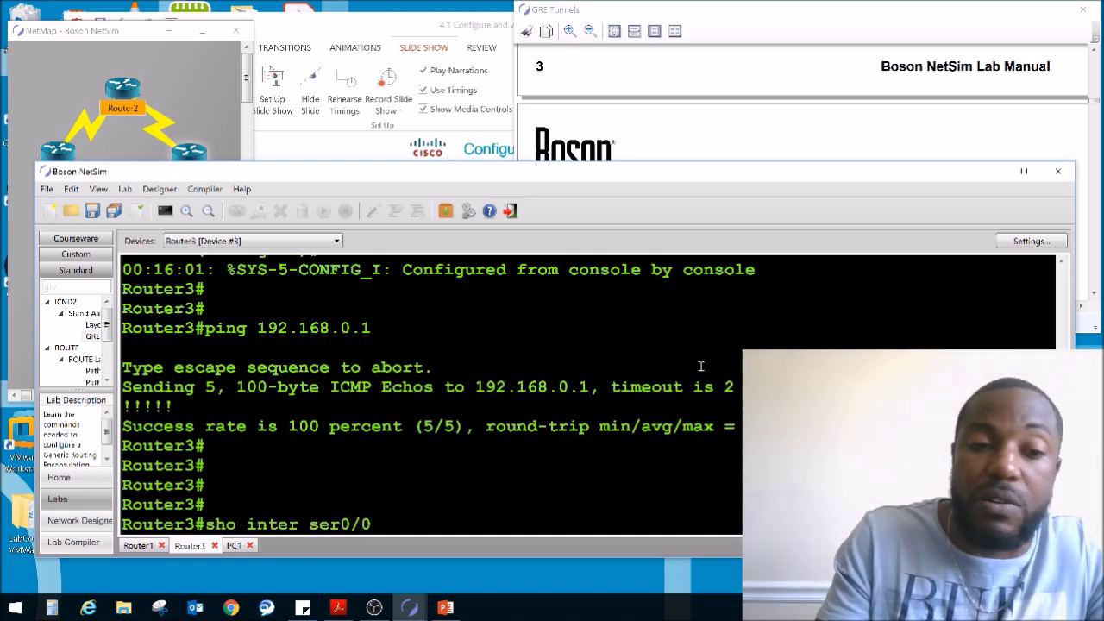
key(Return)
Step: Examine Router3's Serial 0/0 output through to its end, noting the hardware type, encapsulation, queueing and packet counters
click(185, 137)
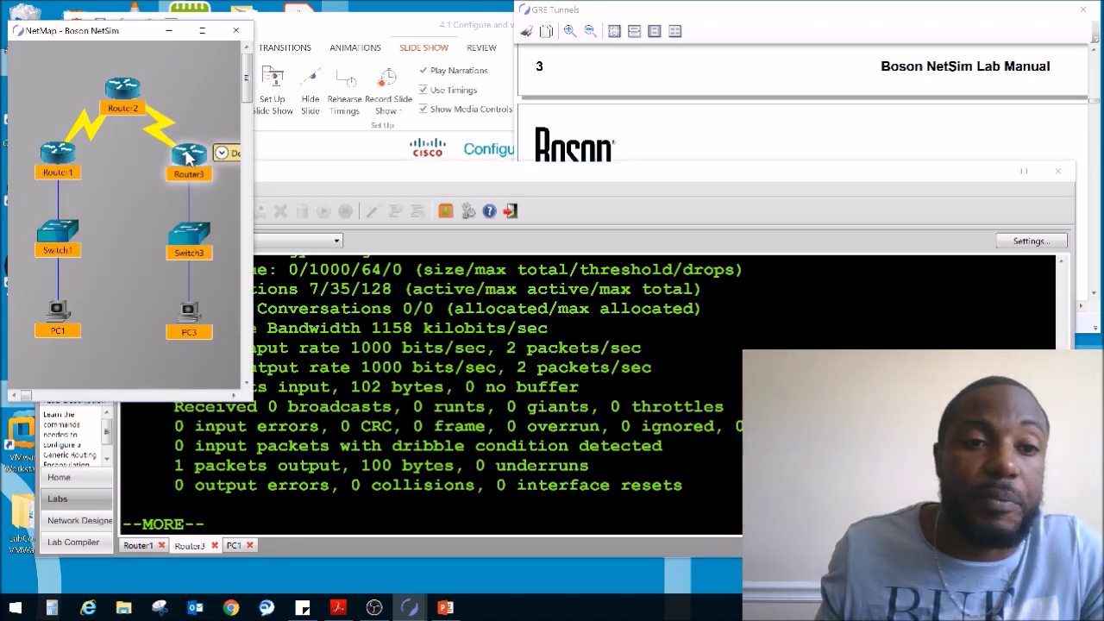
click(474, 416)
scroll(423, 420, up, 3)
scroll(422, 420, up, 3)
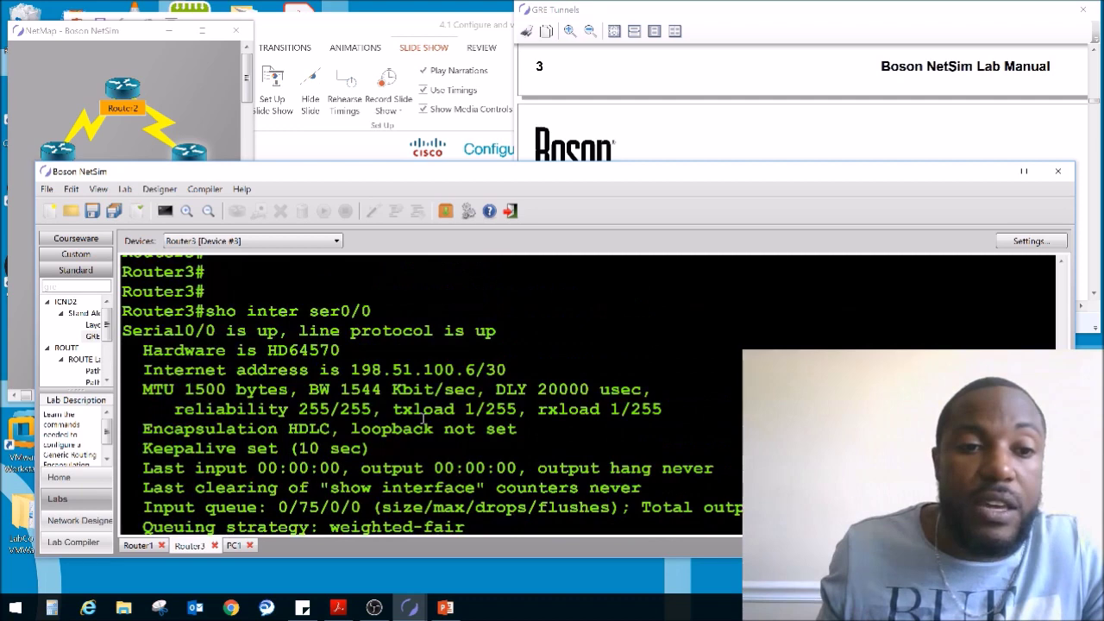
drag(174, 385, 354, 385)
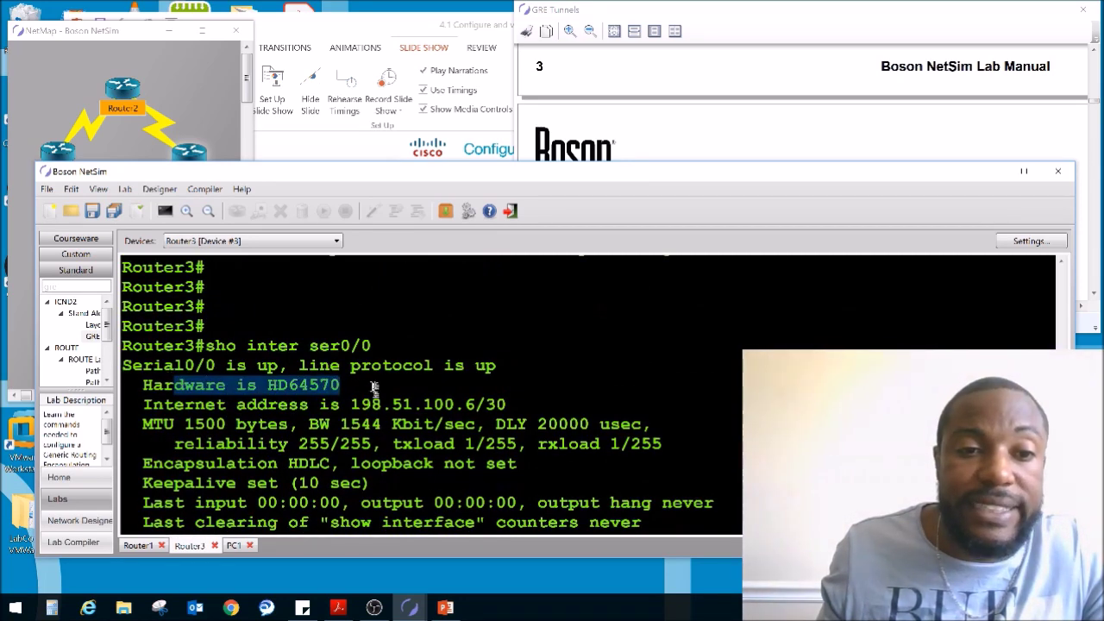
scroll(332, 404, down, 1)
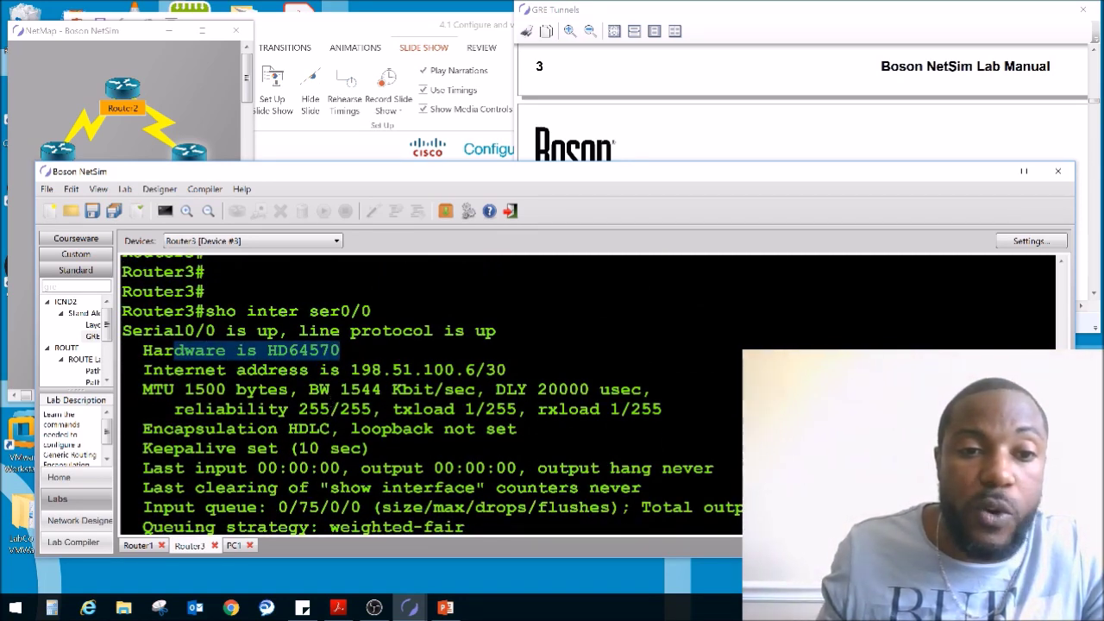
scroll(278, 404, down, 4)
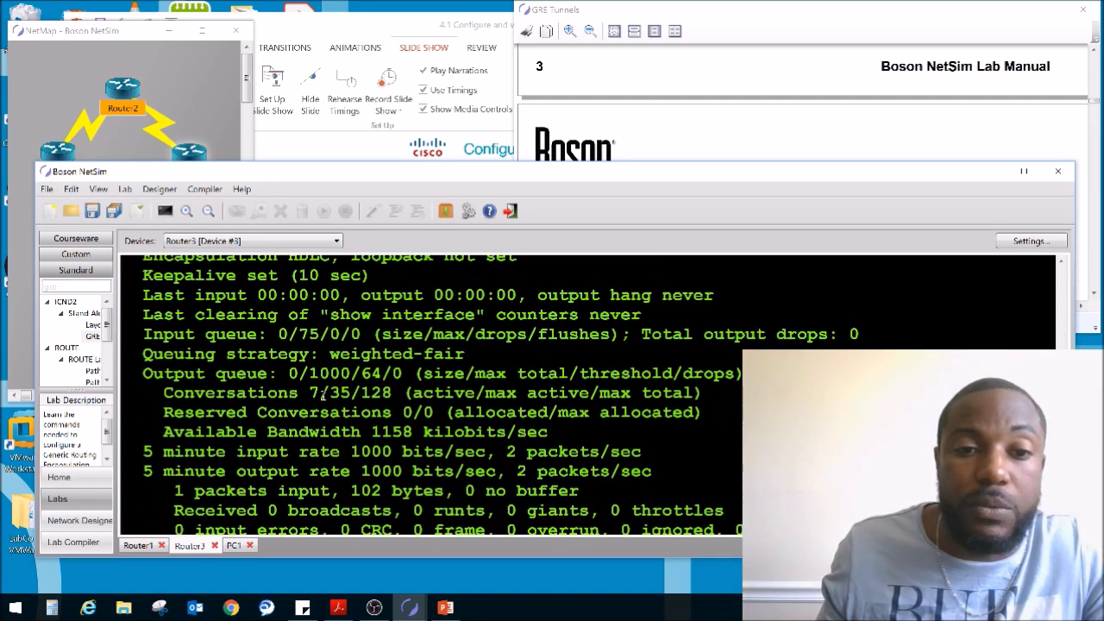
scroll(323, 395, down, 2)
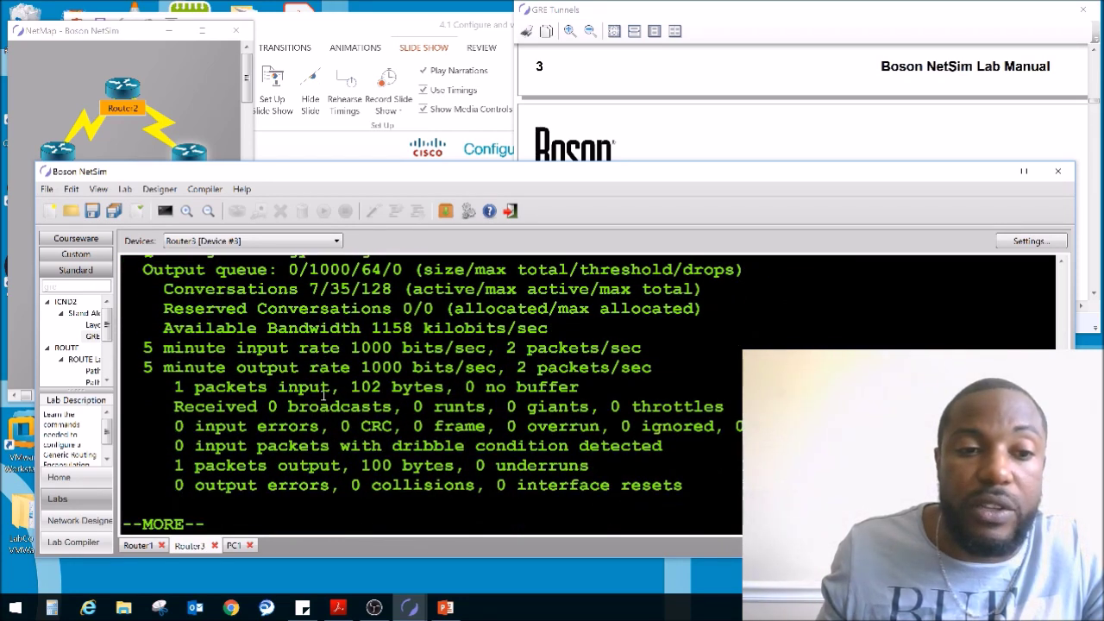
key(space)
scroll(325, 399, up, 4)
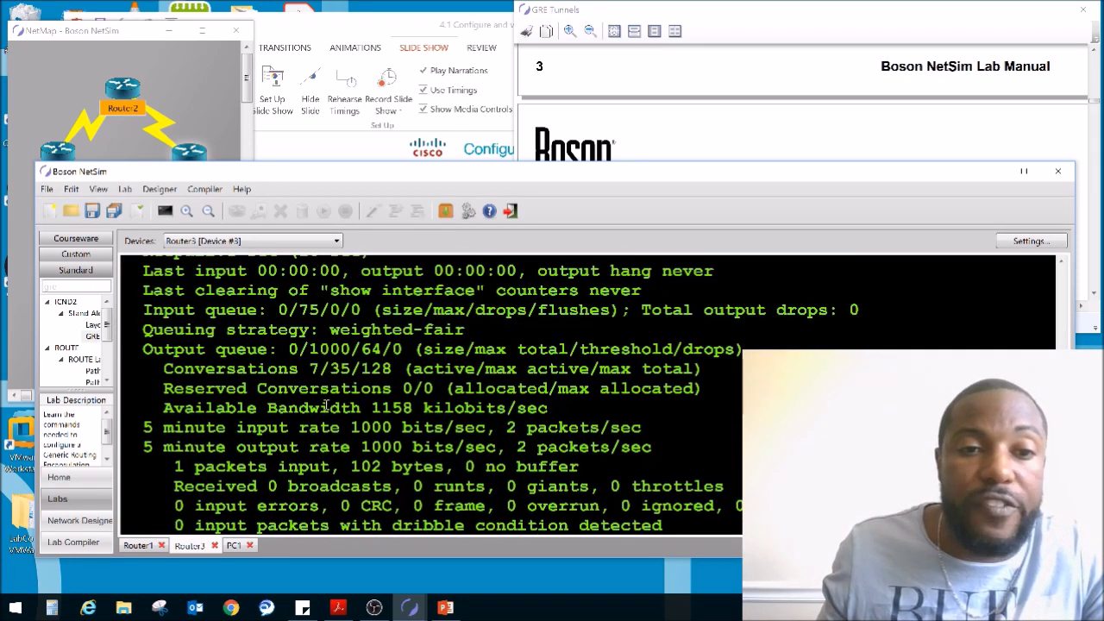
scroll(327, 404, down, 4)
Step: Display the detailed interface information for Tunnel 0 on Router3 and go back to the start of its output
text(sho inter tu)
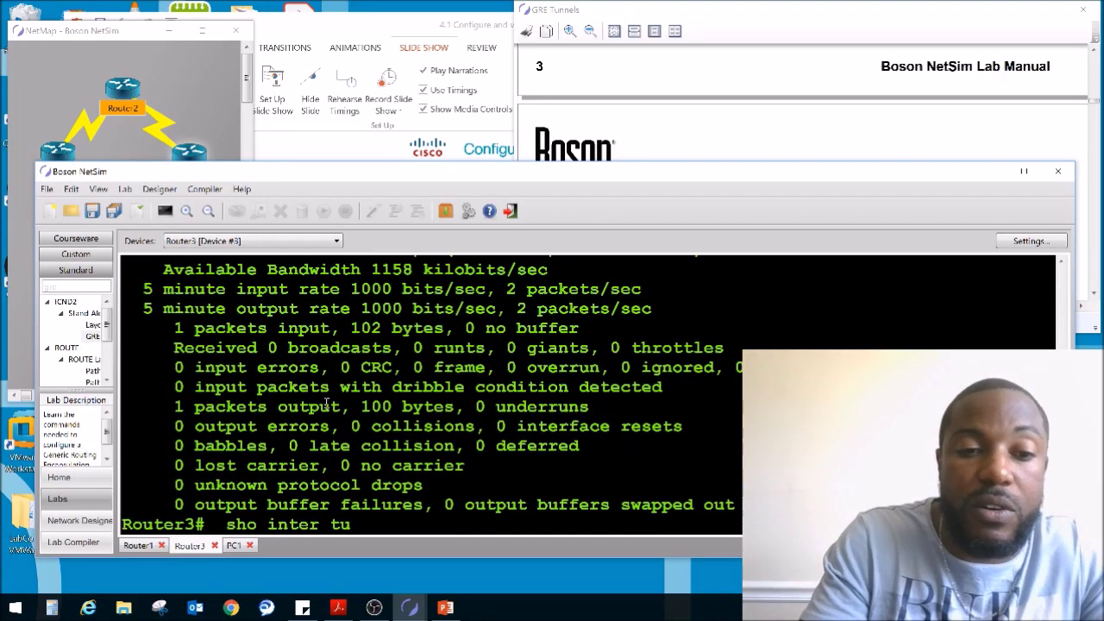
text(nnel 0)
key(Return)
key(space)
scroll(406, 400, up, 2)
scroll(396, 404, up, 8)
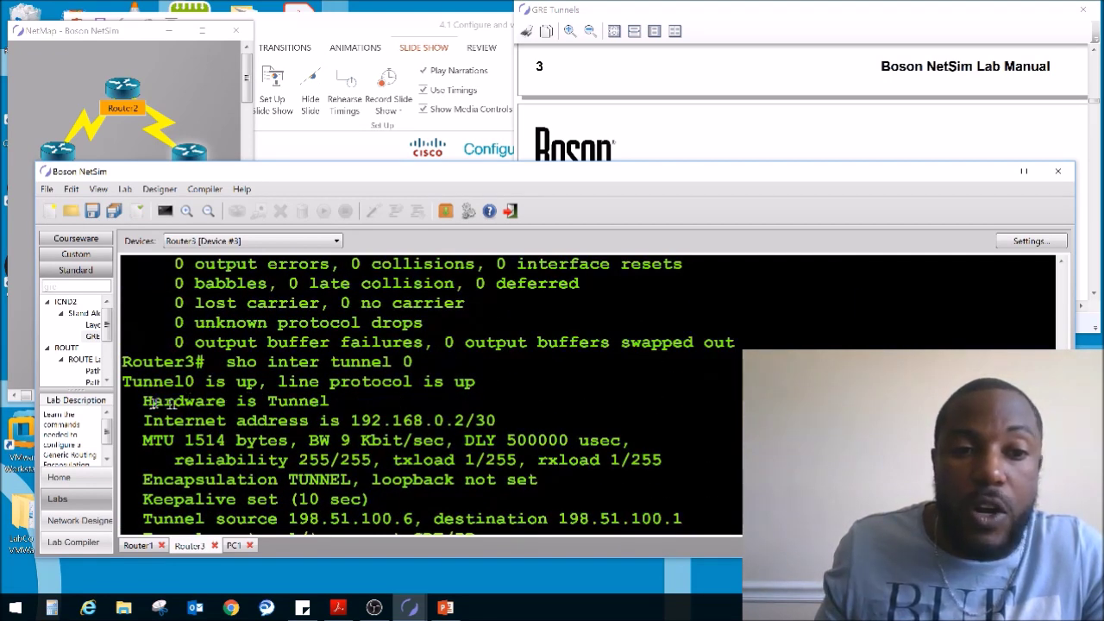
Step: Examine the hardware type, encapsulation, and tunnel source and destination in Router3's Tunnel 0 output
drag(151, 403, 335, 404)
scroll(285, 421, down, 2)
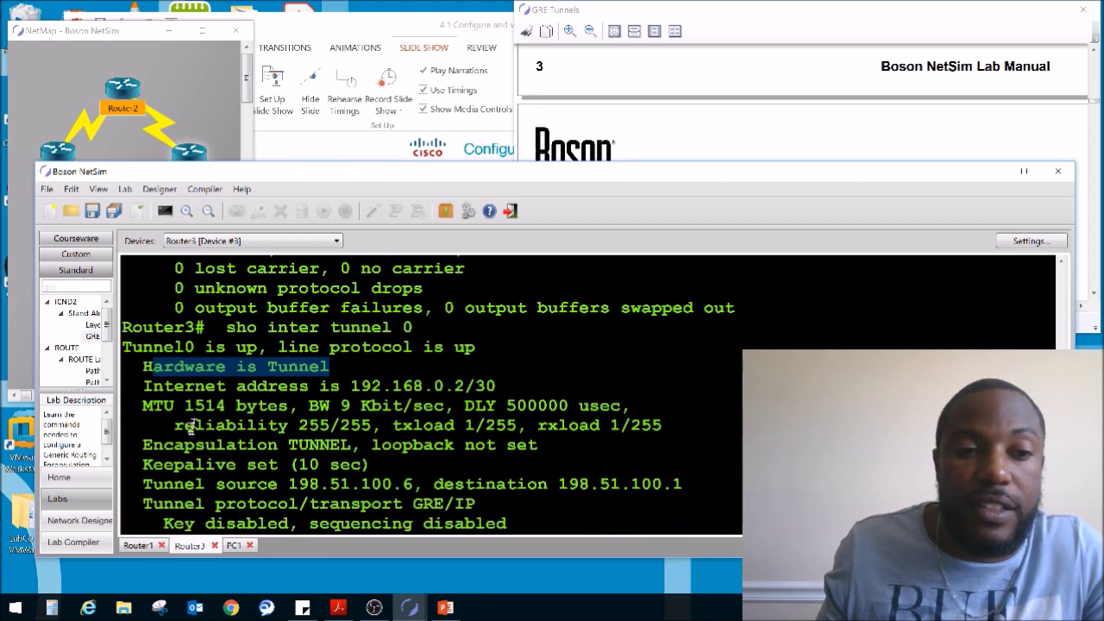
drag(179, 409, 404, 410)
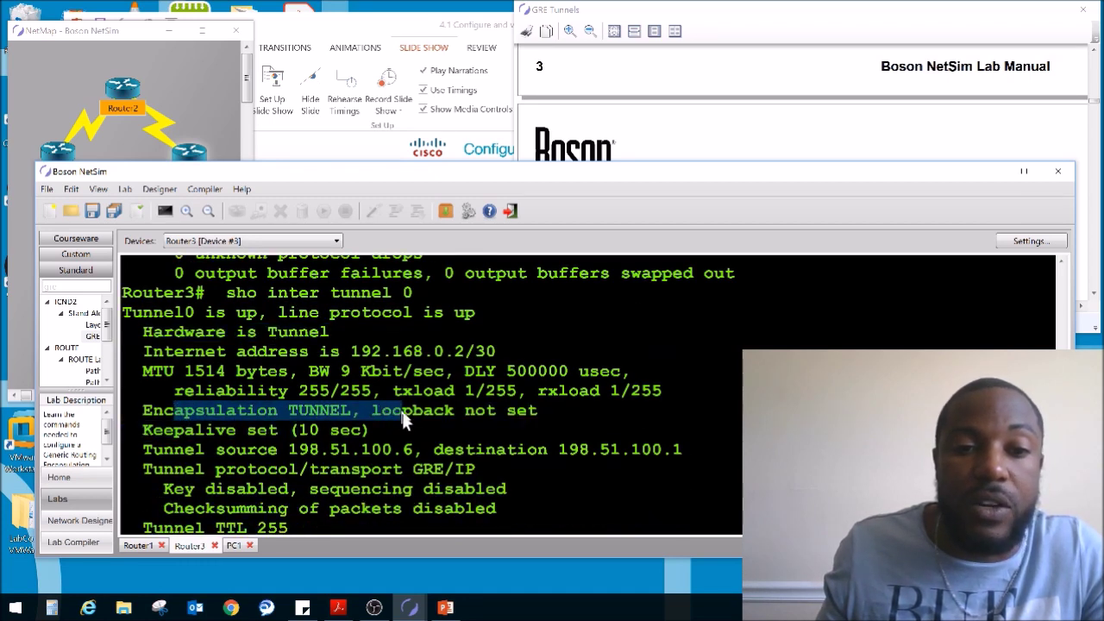
scroll(406, 444, down, 1)
drag(147, 434, 331, 434)
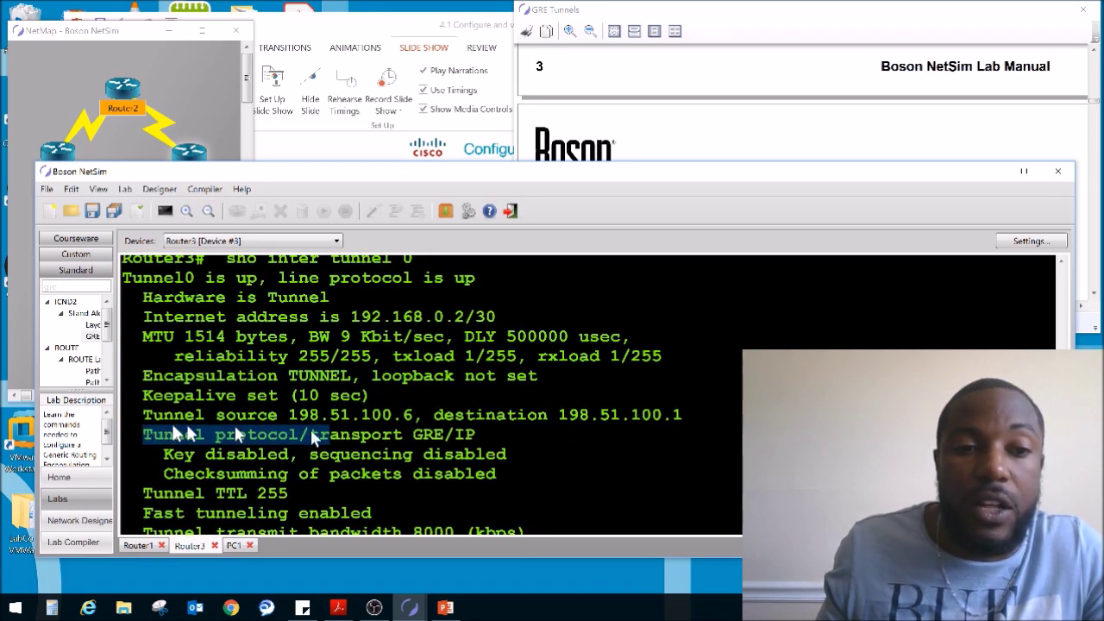
drag(152, 415, 690, 415)
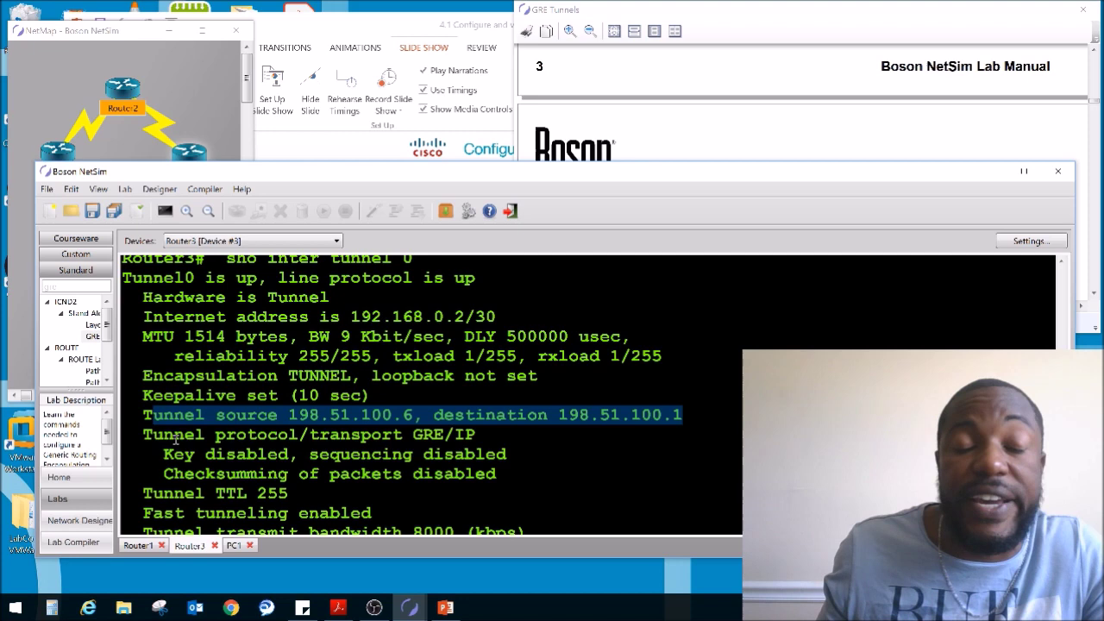
Step: Examine the transport protocol, TTL, and transmit and receive bandwidth in the Tunnel 0 output, then the remaining counters
drag(154, 435, 475, 435)
scroll(432, 423, down, 2)
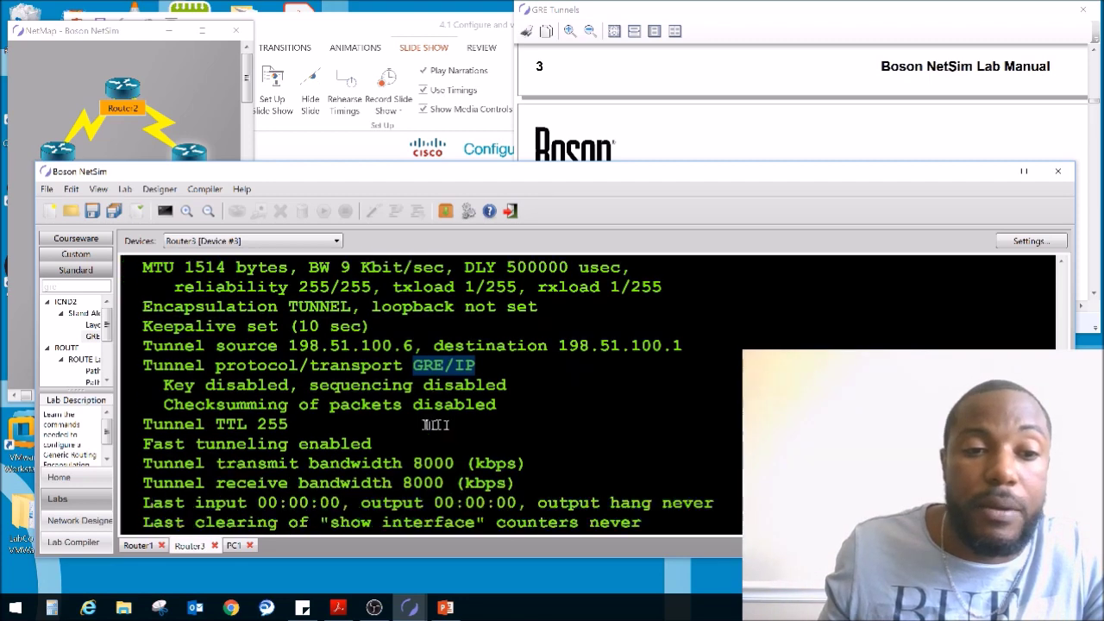
drag(145, 390, 302, 393)
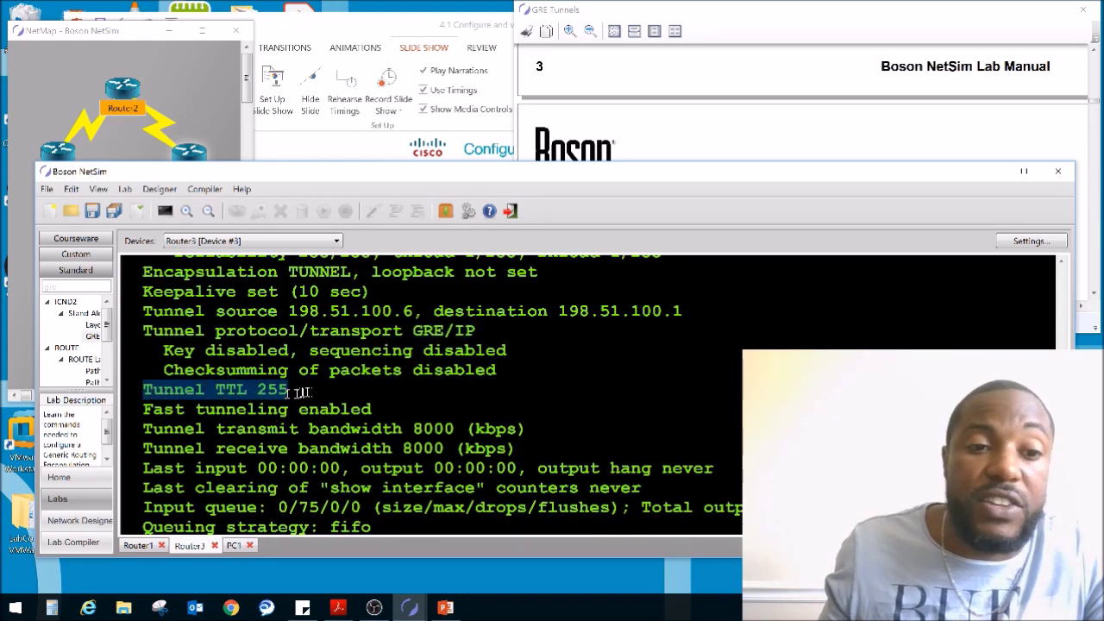
scroll(309, 392, down, 1)
drag(164, 394, 529, 409)
scroll(530, 409, down, 5)
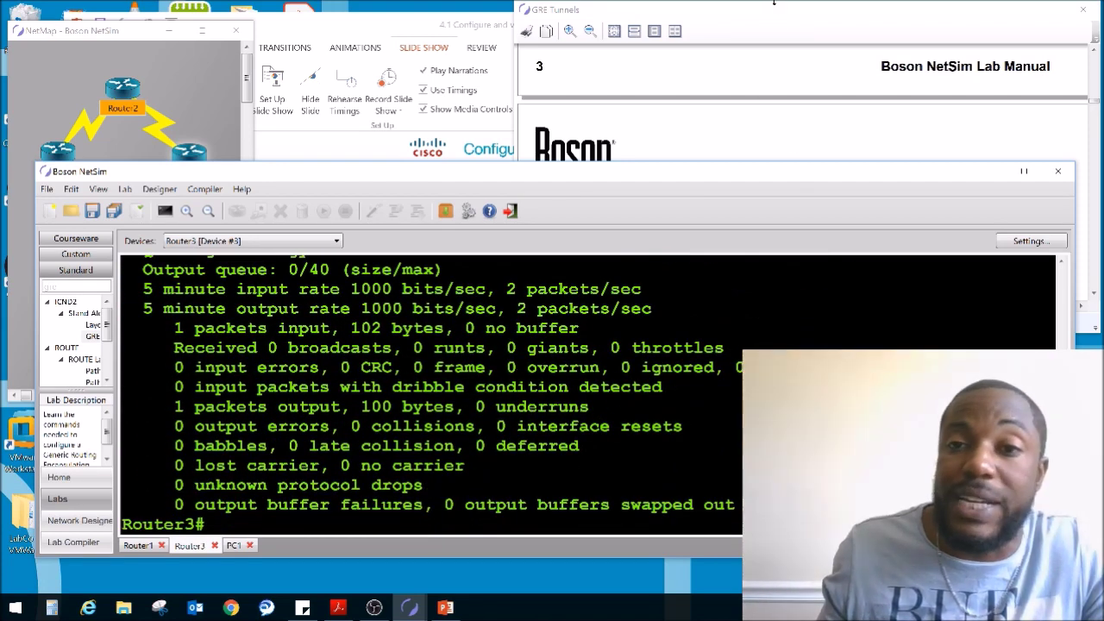
Step: Read lab step 15 on pinging PC3 at 10.10.30.100 from PC1
click(799, 112)
scroll(706, 229, down, 1)
scroll(706, 230, down, 1)
drag(602, 174, 920, 176)
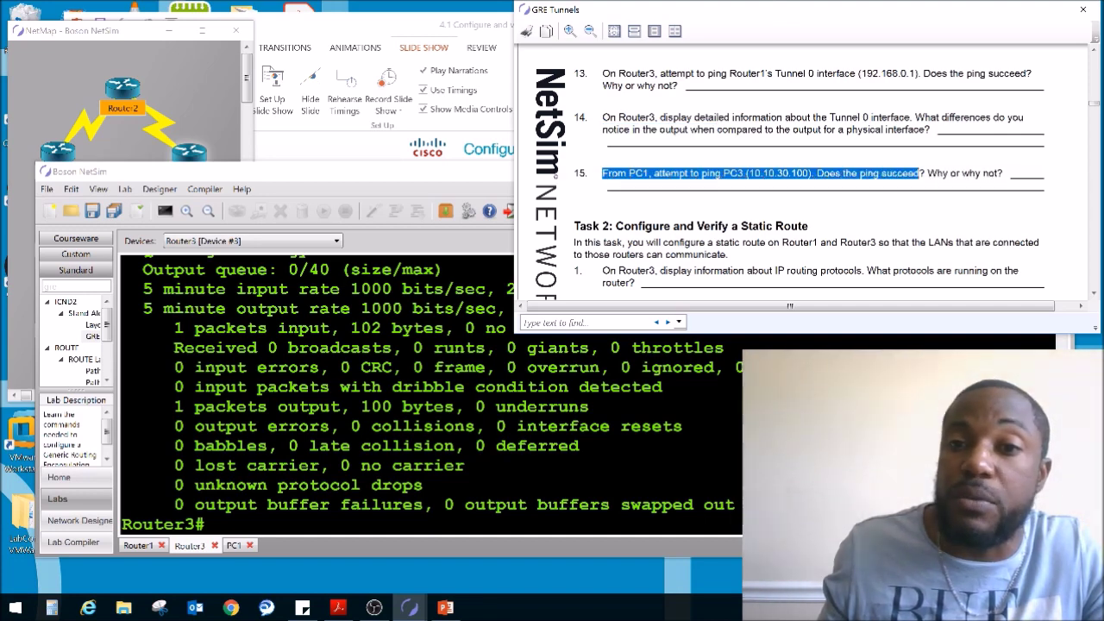
Step: Switch to PC1's console and examine the packet loss of its earlier ping to 10.10.30.100
click(137, 37)
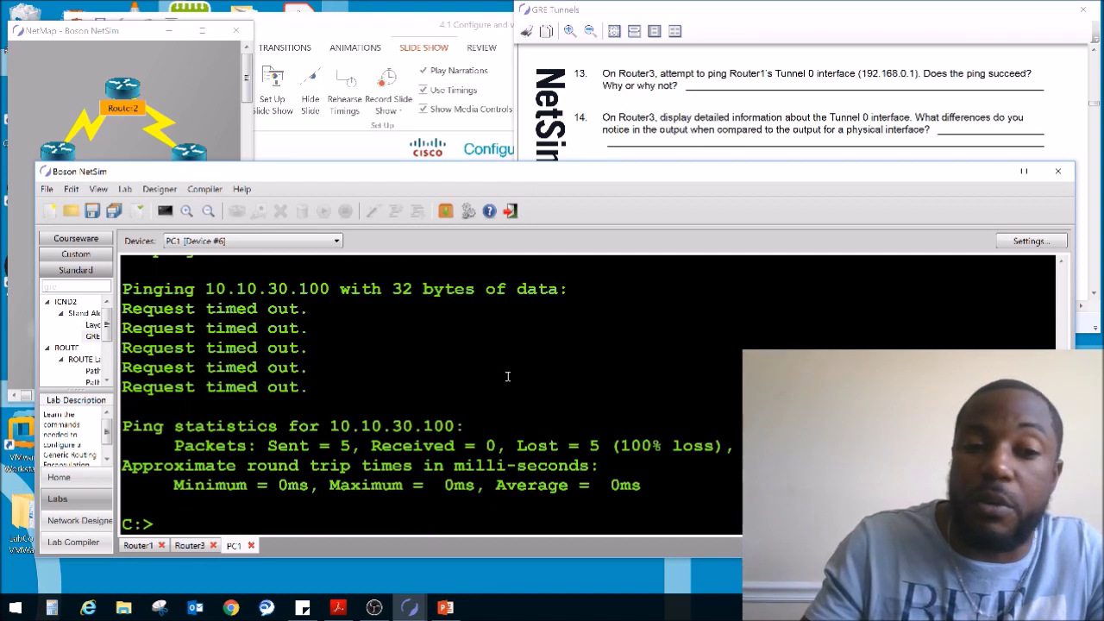
key(Up)
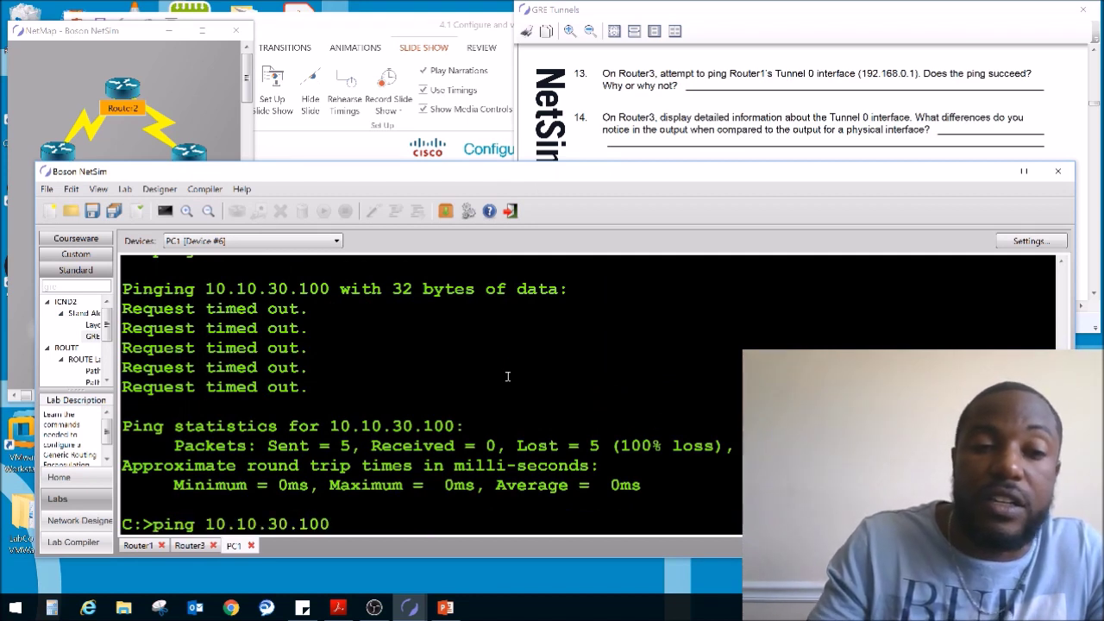
key(Escape)
drag(721, 447, 590, 447)
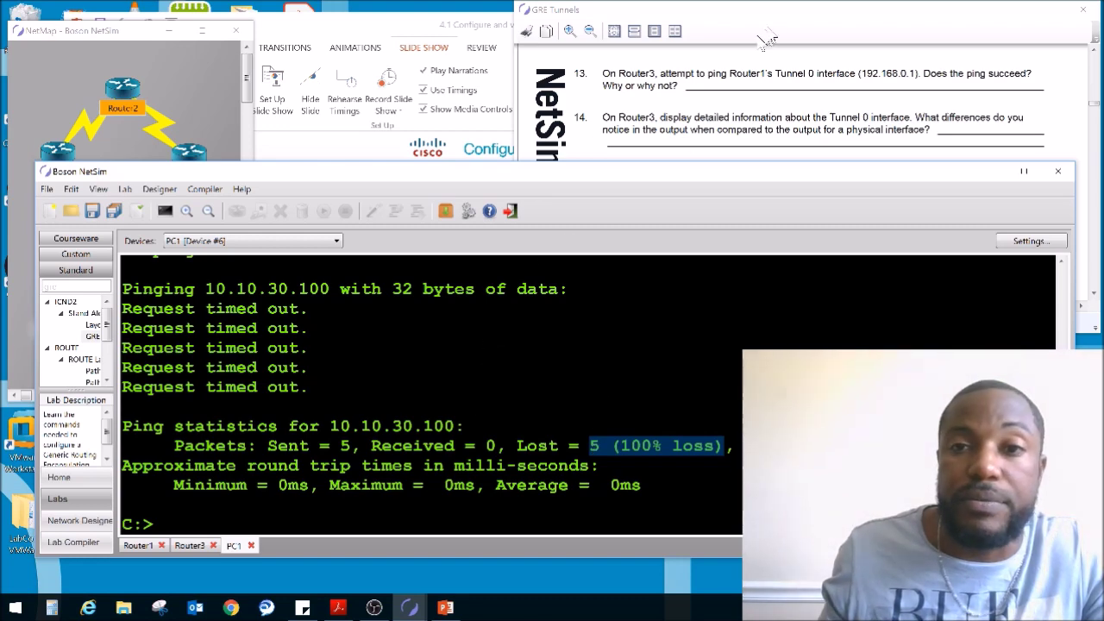
Step: Read the introduction to Task 2 on configuring a static route on Router1 and Router3
click(805, 69)
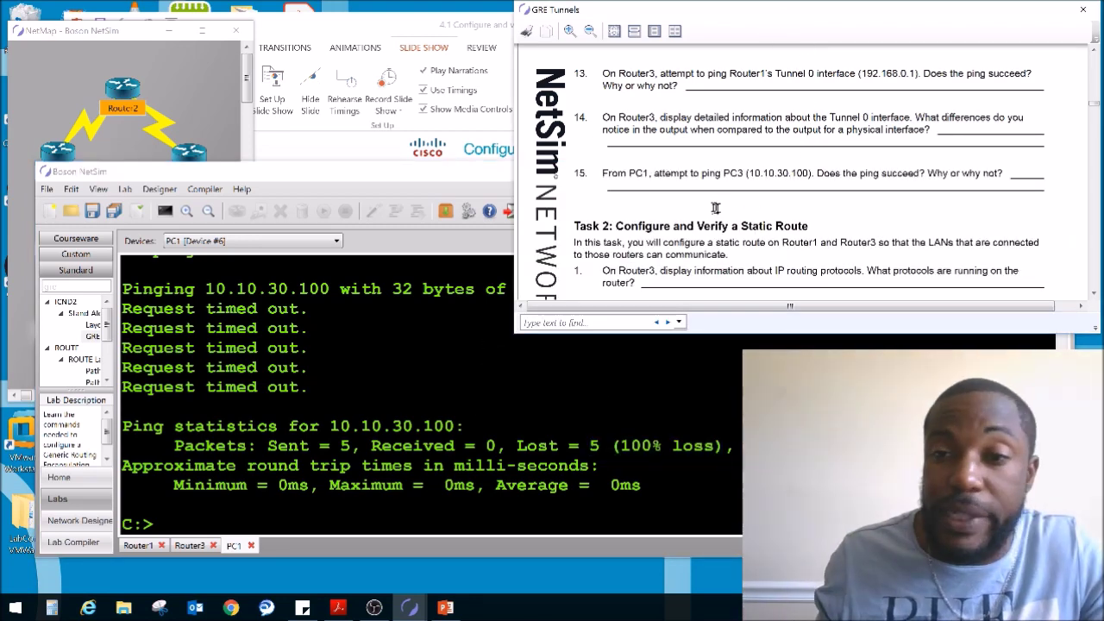
drag(823, 226, 726, 221)
scroll(635, 212, down, 1)
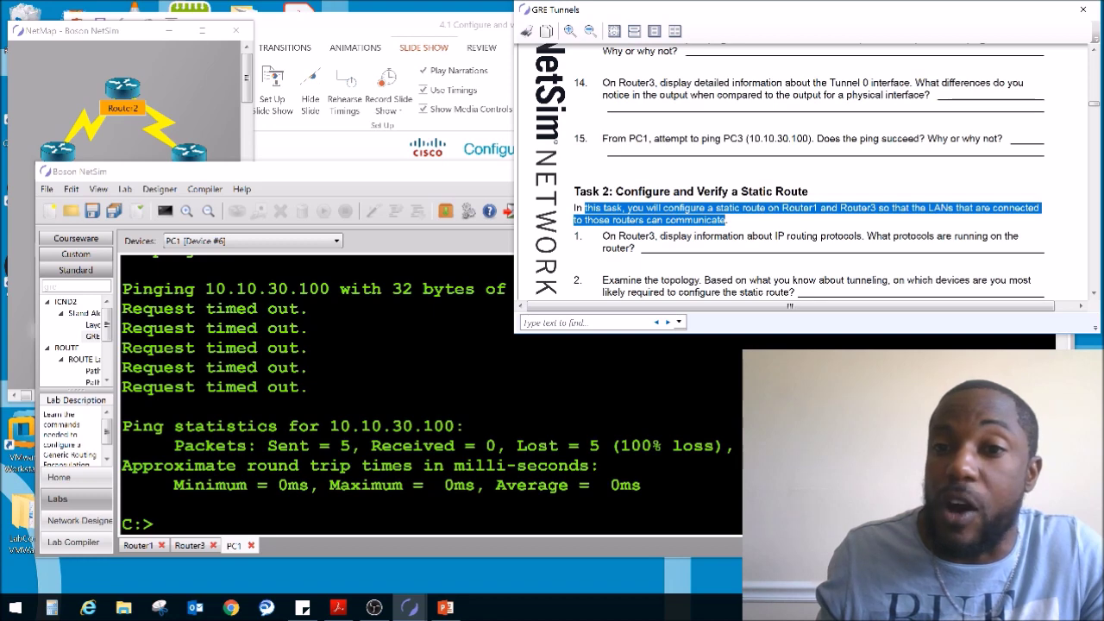
Step: Examine the network map's path from PC1 and Switch1 through the routers toward Router3's LAN
click(169, 152)
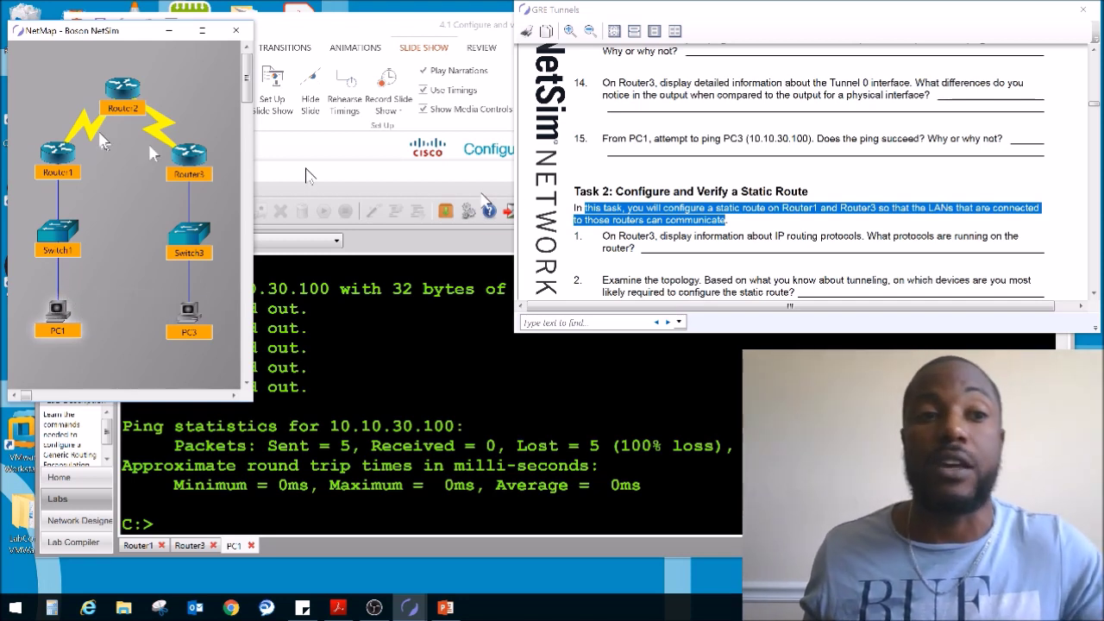
mouse_move(179, 159)
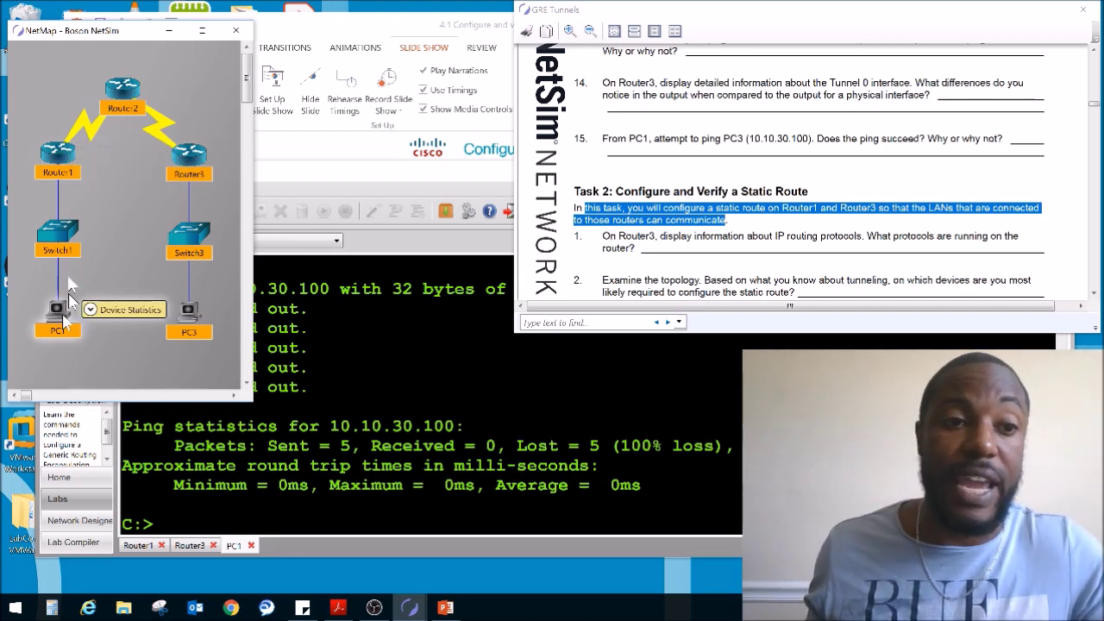
mouse_move(57, 235)
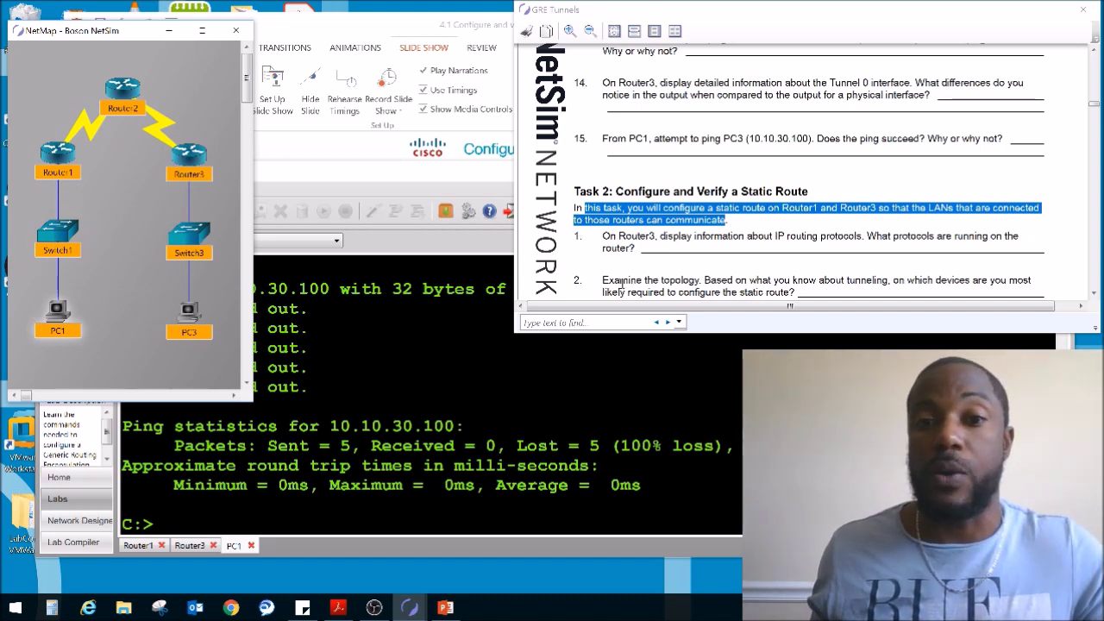
Step: Read Task 2 steps 2 and 3 on examining the topology and creating Router3's static route to 10.10.10.0/24
drag(602, 281, 792, 281)
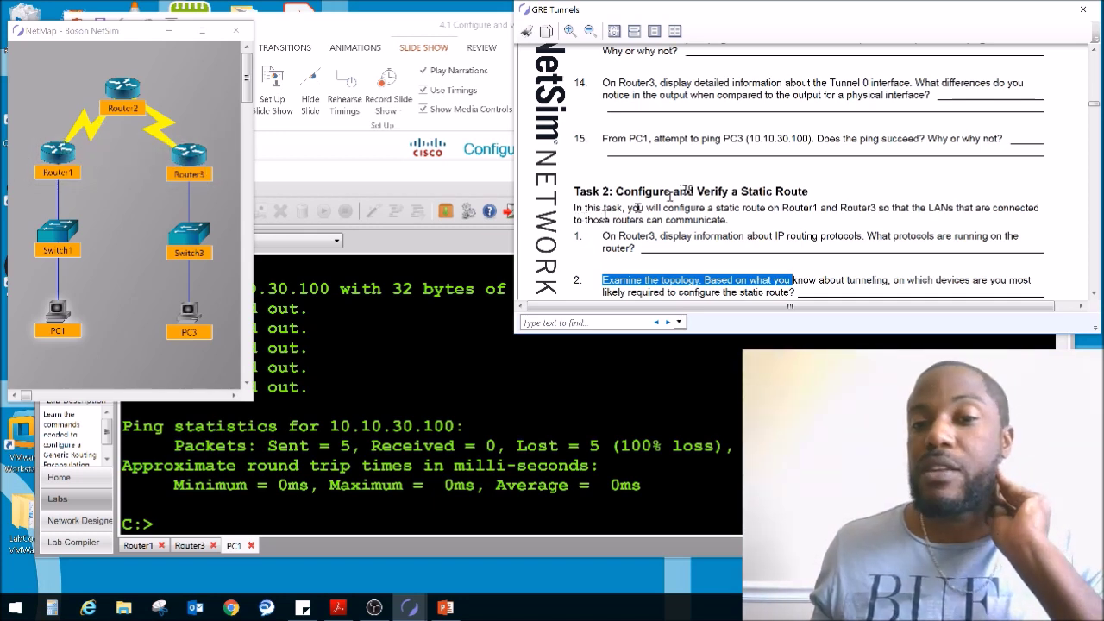
scroll(687, 188, down, 2)
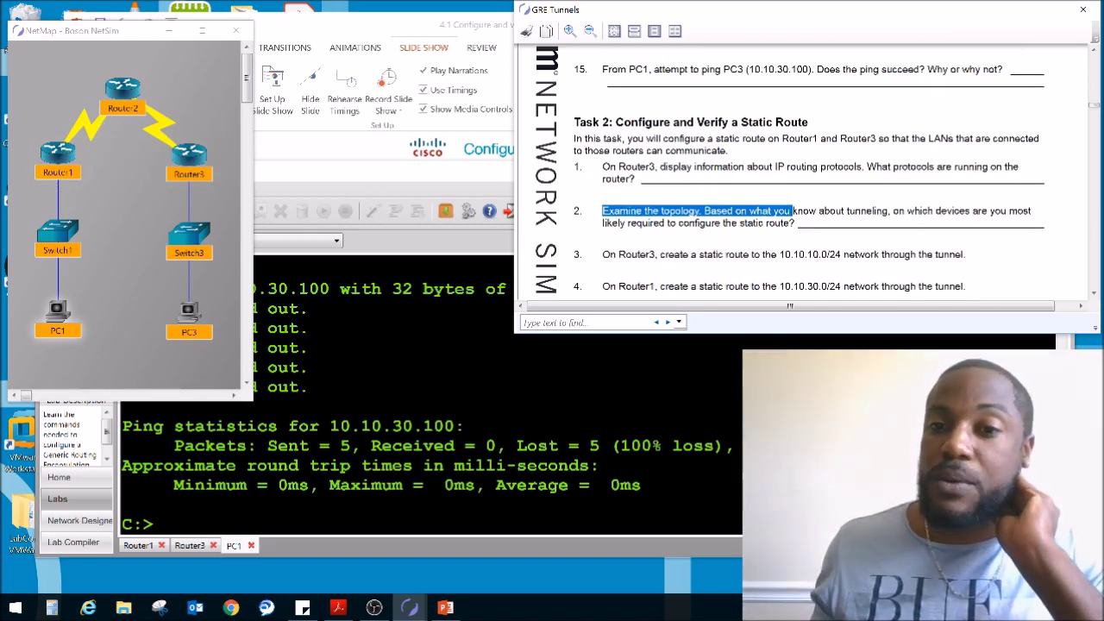
drag(780, 255, 828, 256)
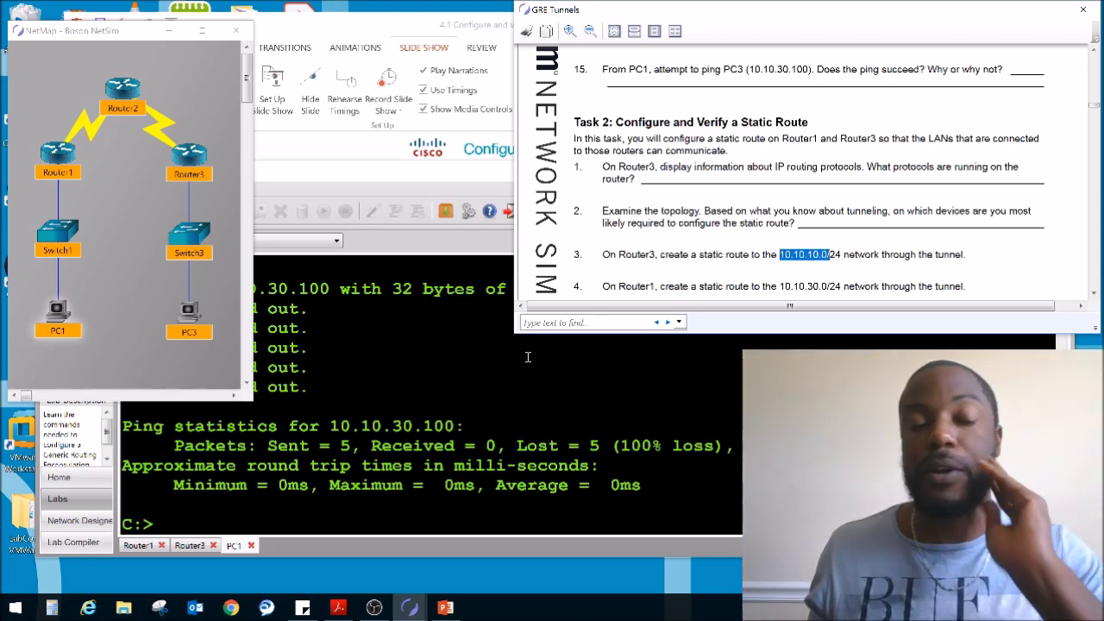
Step: Open Router1's console, leave interface configuration mode, and bring the network map back into view
double_click(62, 148)
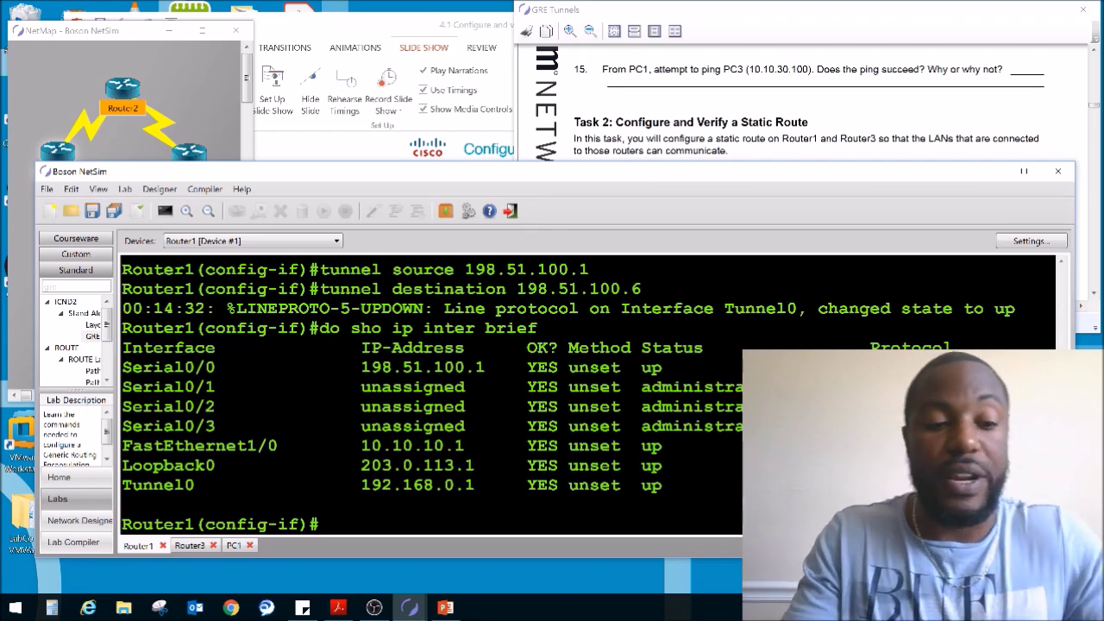
key(ctrl+z)
key(Return)
key(Return)
key(Return)
key(Return)
key(Return)
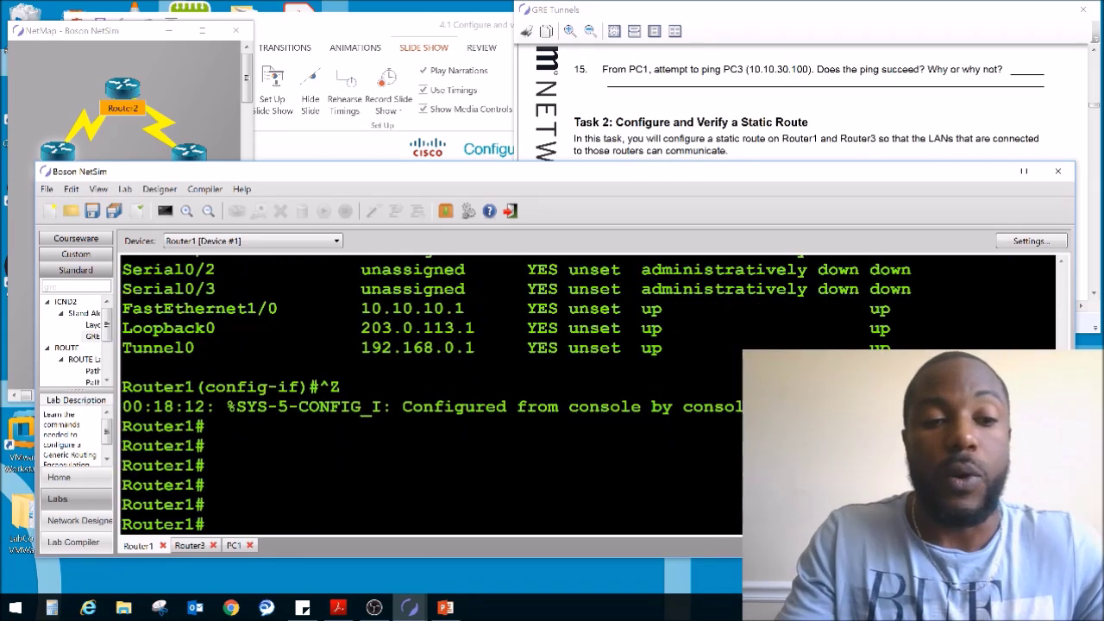
key(BackSpace)
key(BackSpace)
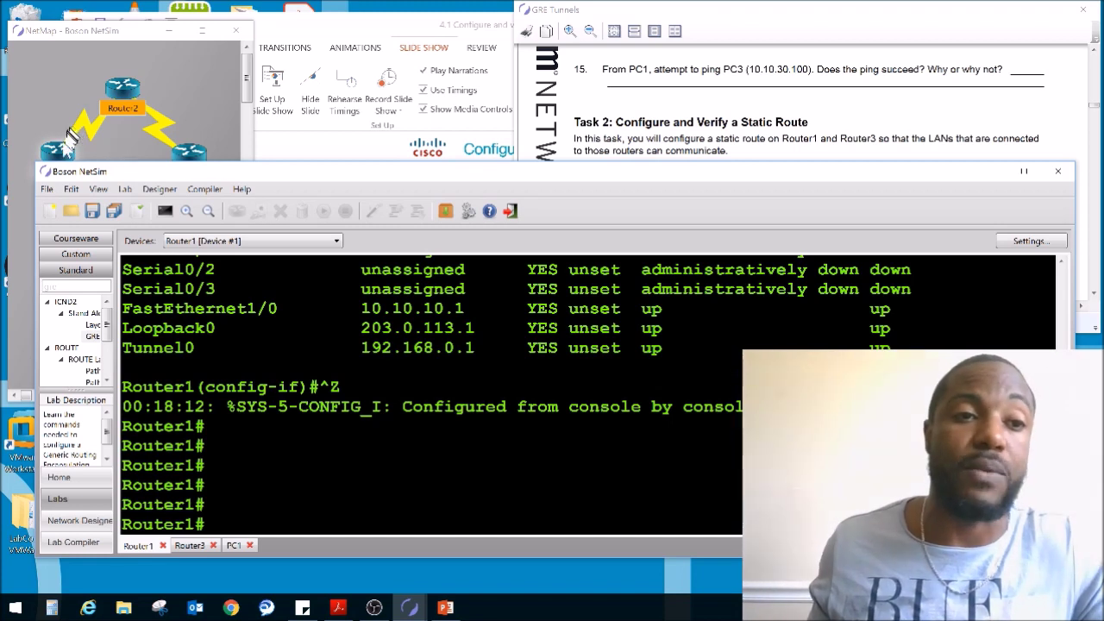
click(116, 145)
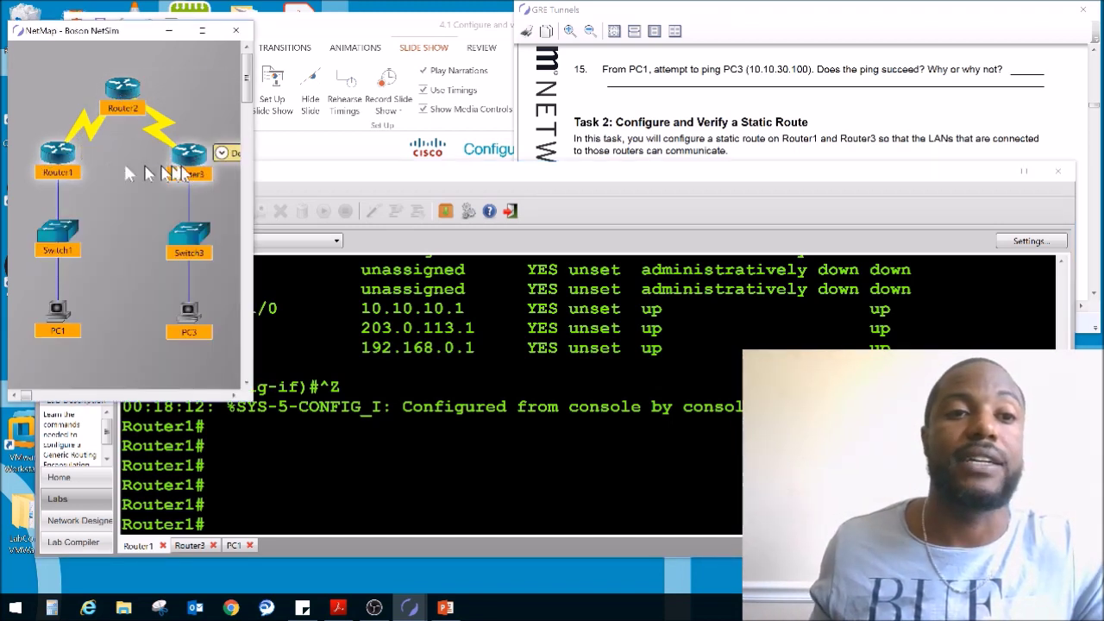
Step: Enter global configuration mode on Router1
click(373, 389)
text(configure terminal)
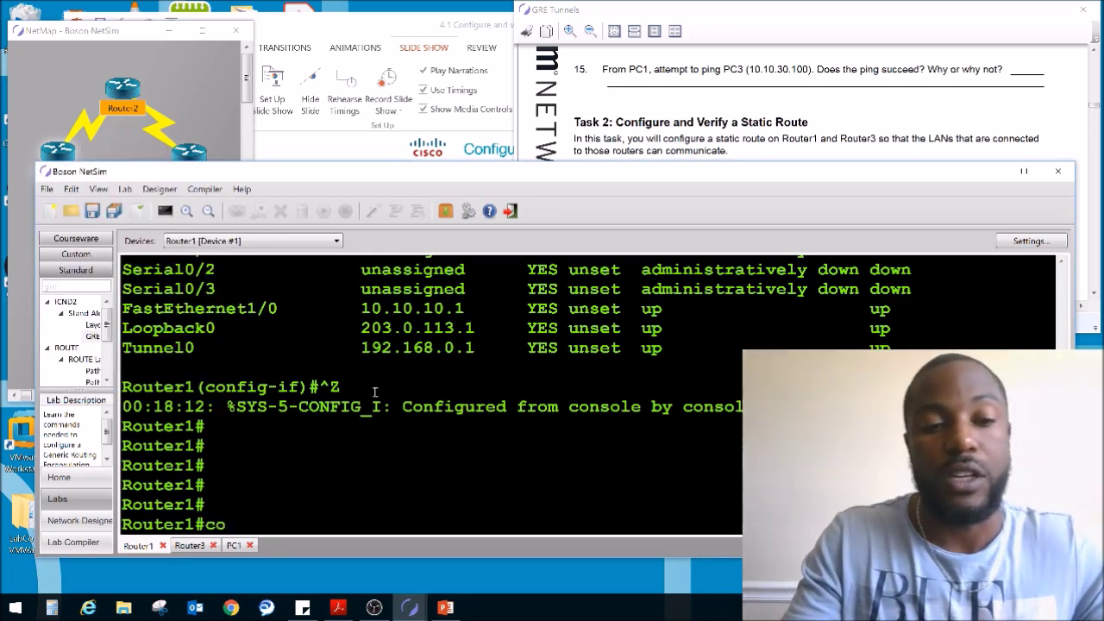
key(Return)
Step: Try to add a static route to 10.10.10.0 255.255.255.0 on Router1, checking both routers' Tunnel0 addresses for the next hop
text(ip route)
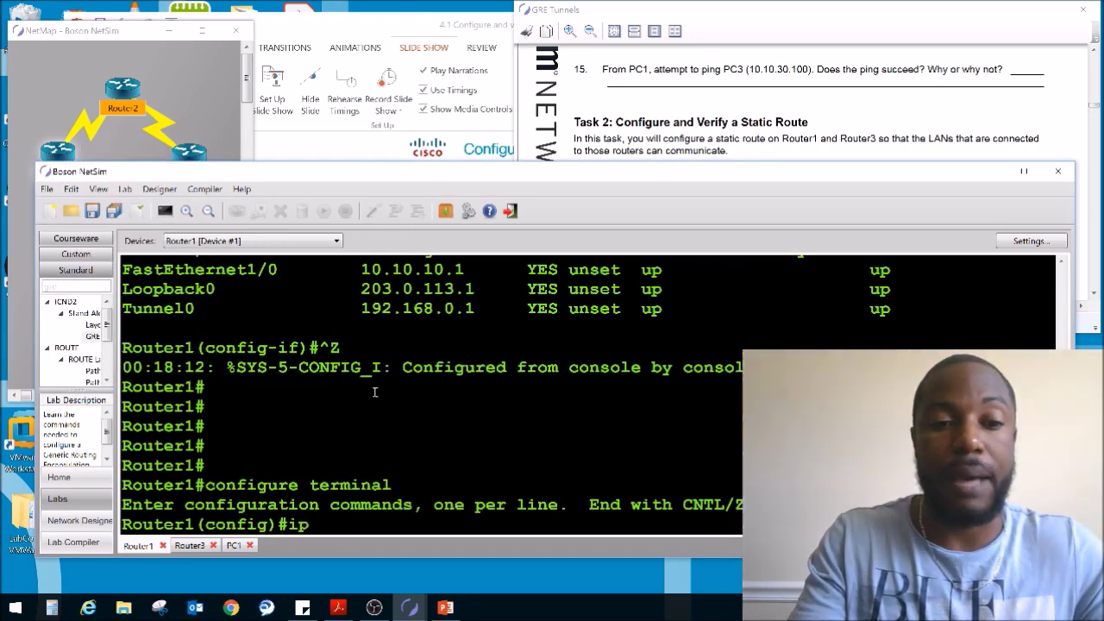
click(767, 95)
click(725, 345)
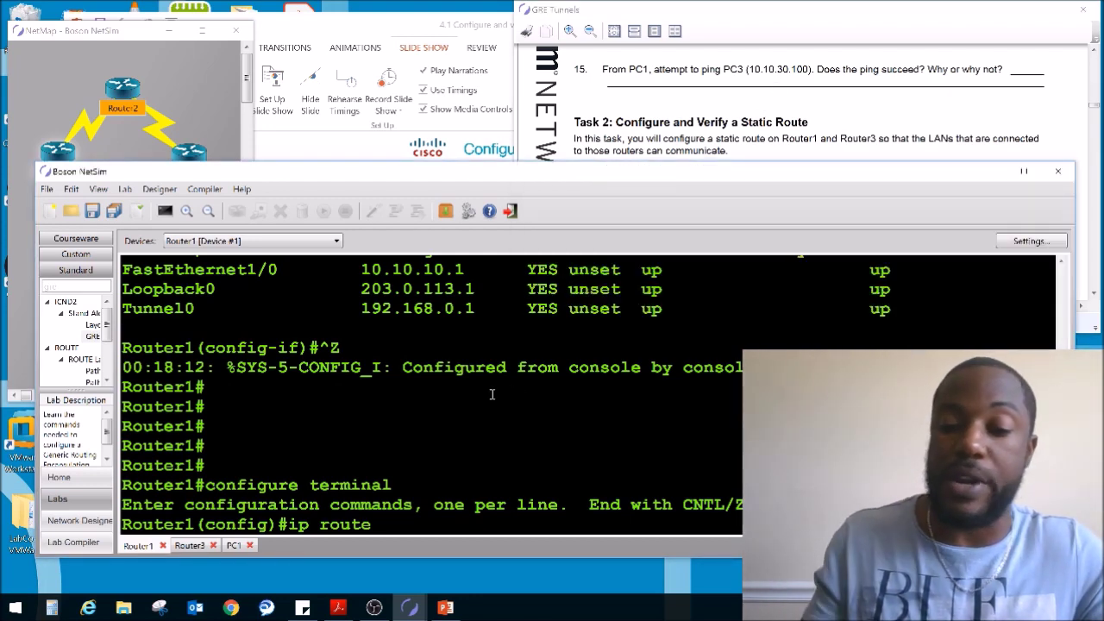
text(te 10.10.10.0 255.255.255.0 192.168.0.)
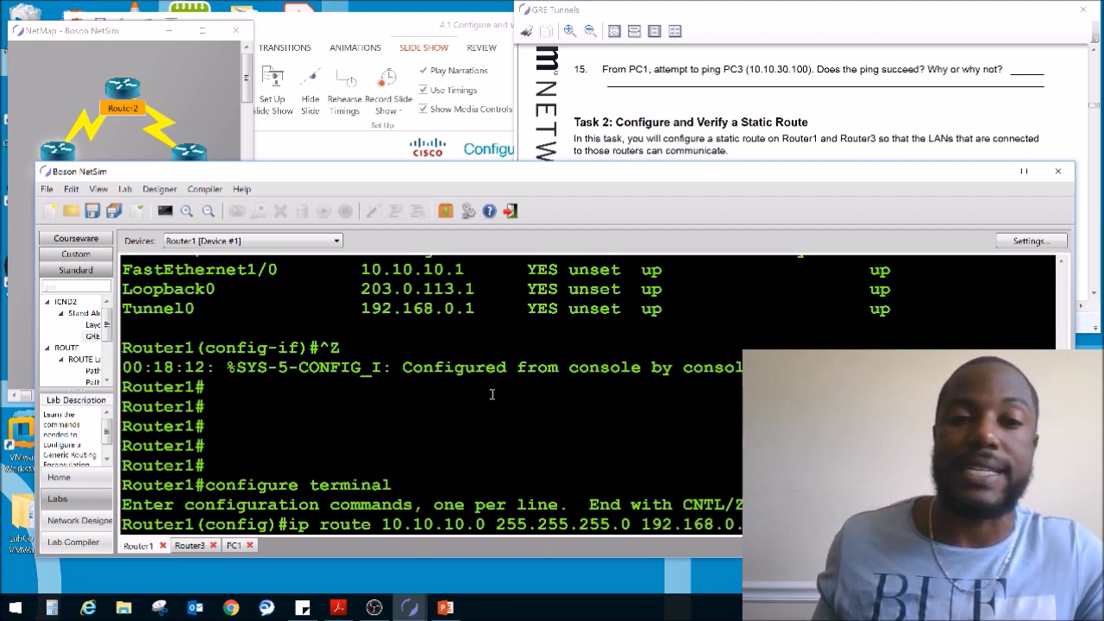
drag(485, 308, 361, 309)
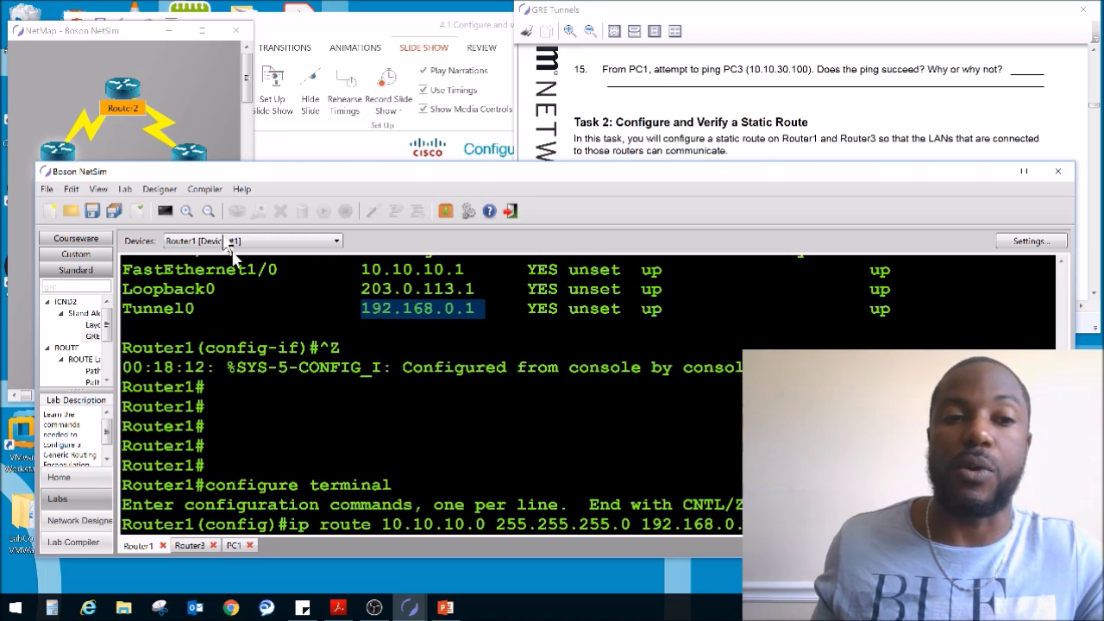
click(188, 153)
scroll(448, 275, up, 10)
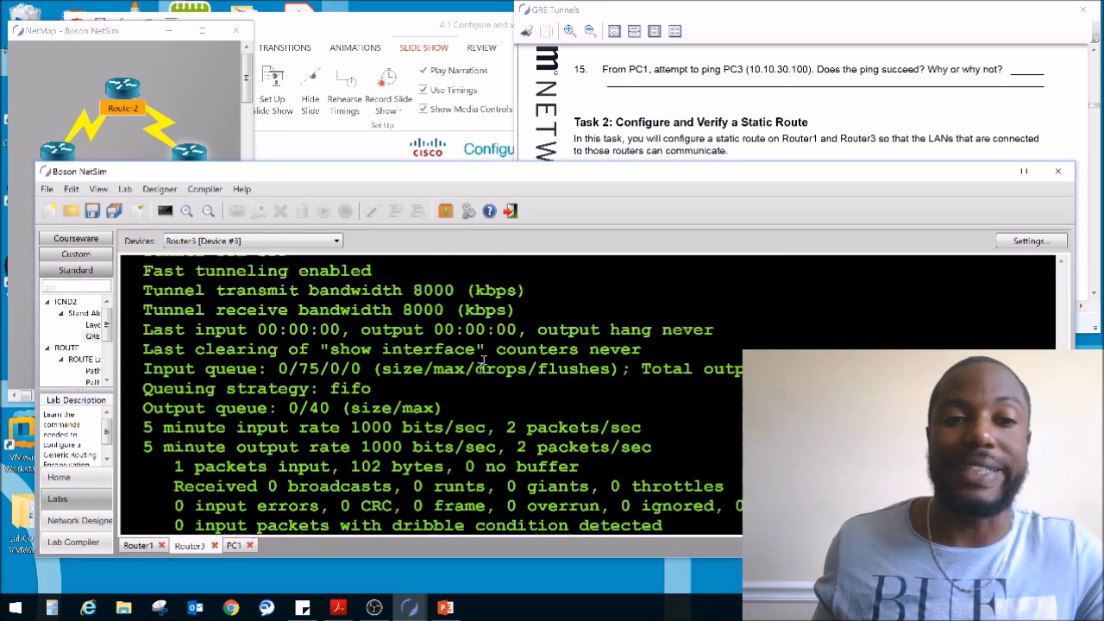
drag(466, 385, 348, 386)
click(267, 283)
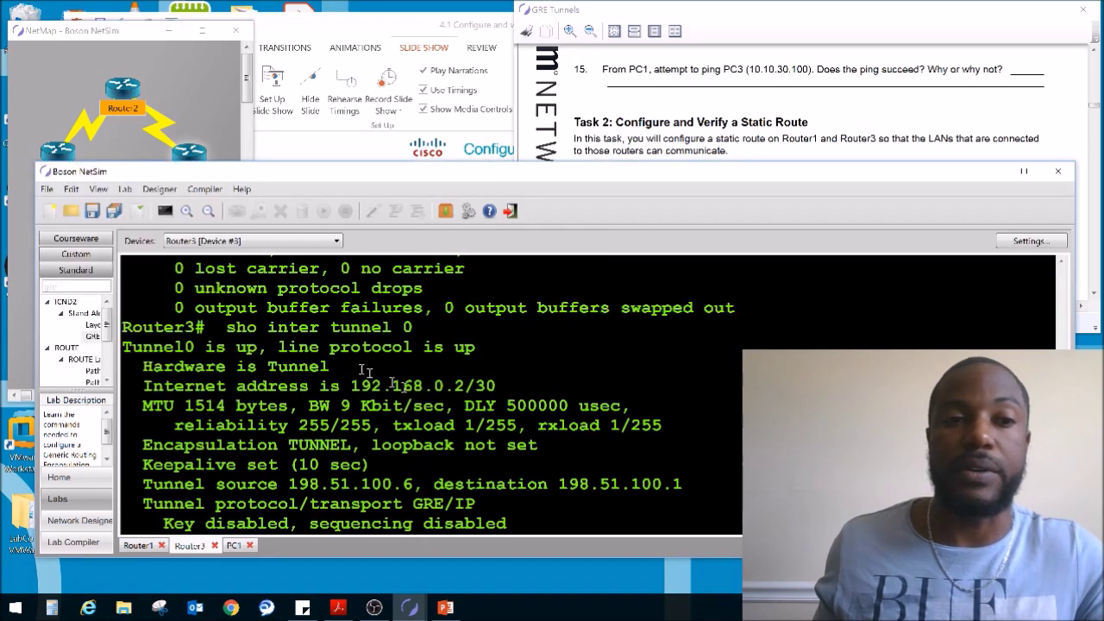
double_click(64, 148)
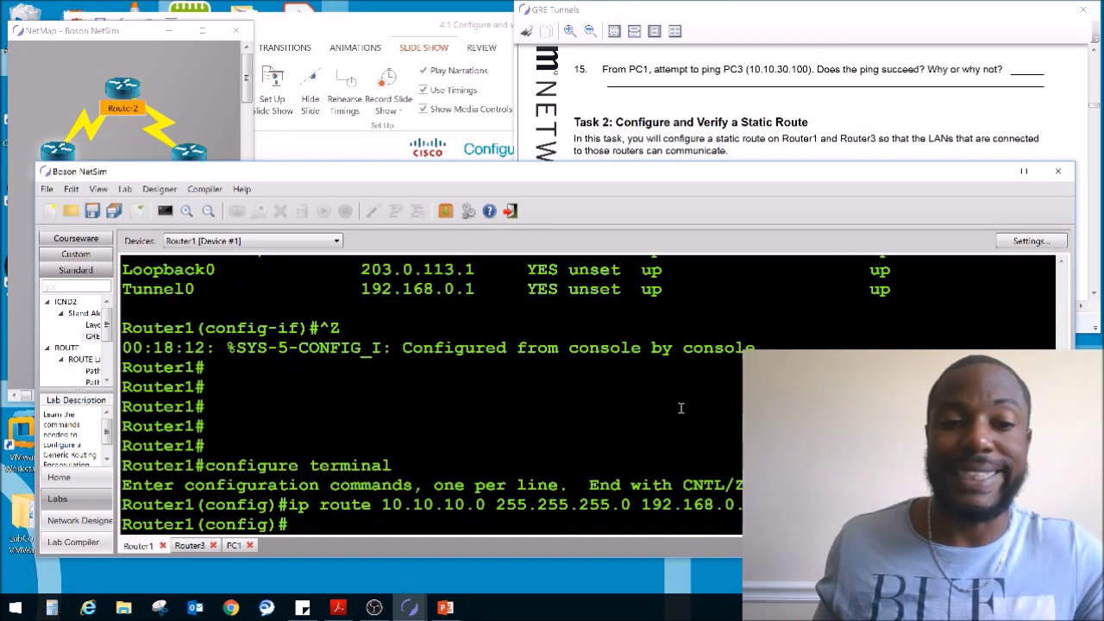
Step: Check Task 2 step 4 and remove the 10.10.10.0 255.255.255.0 static route from Router1
click(731, 84)
drag(604, 288, 791, 288)
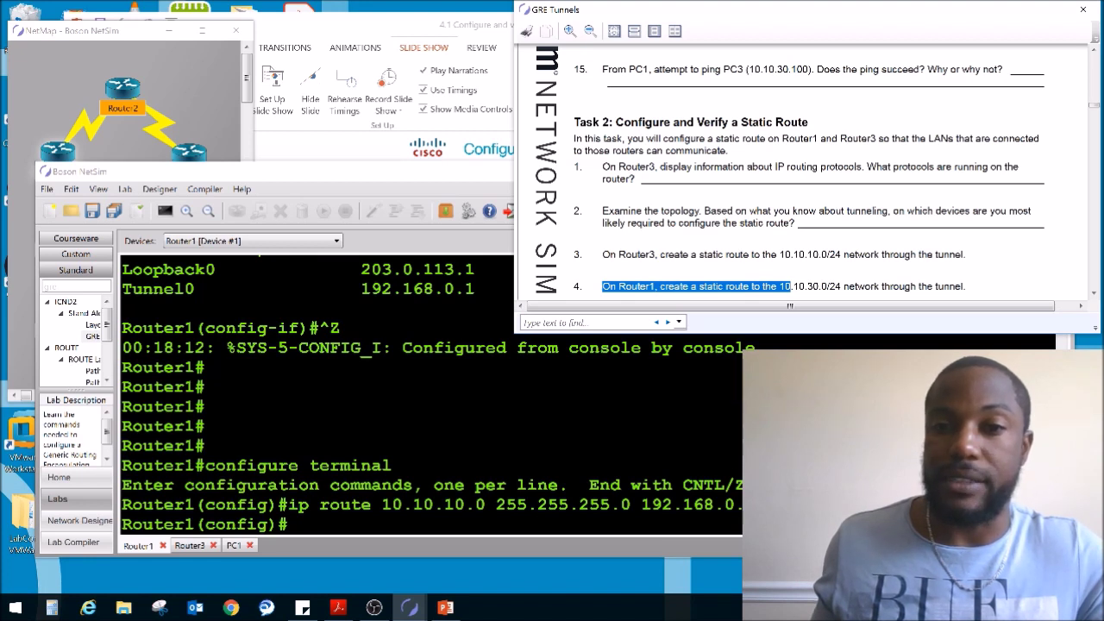
click(471, 466)
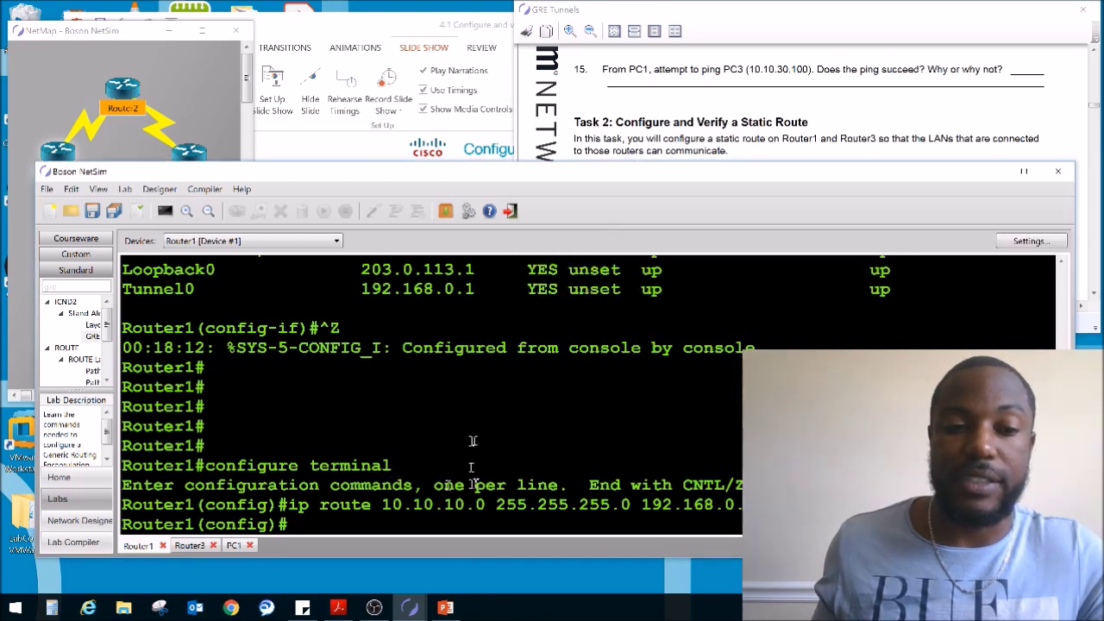
key(Up)
key(Home)
text(no)
key(Return)
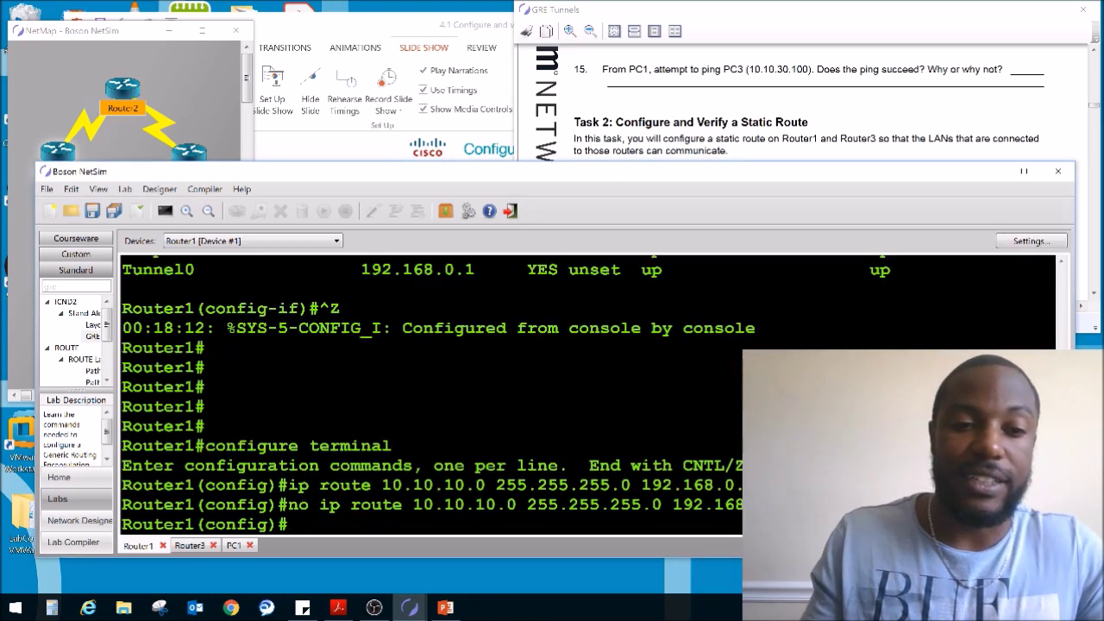
Step: Switch to Router3's console and enter global configuration mode
double_click(188, 145)
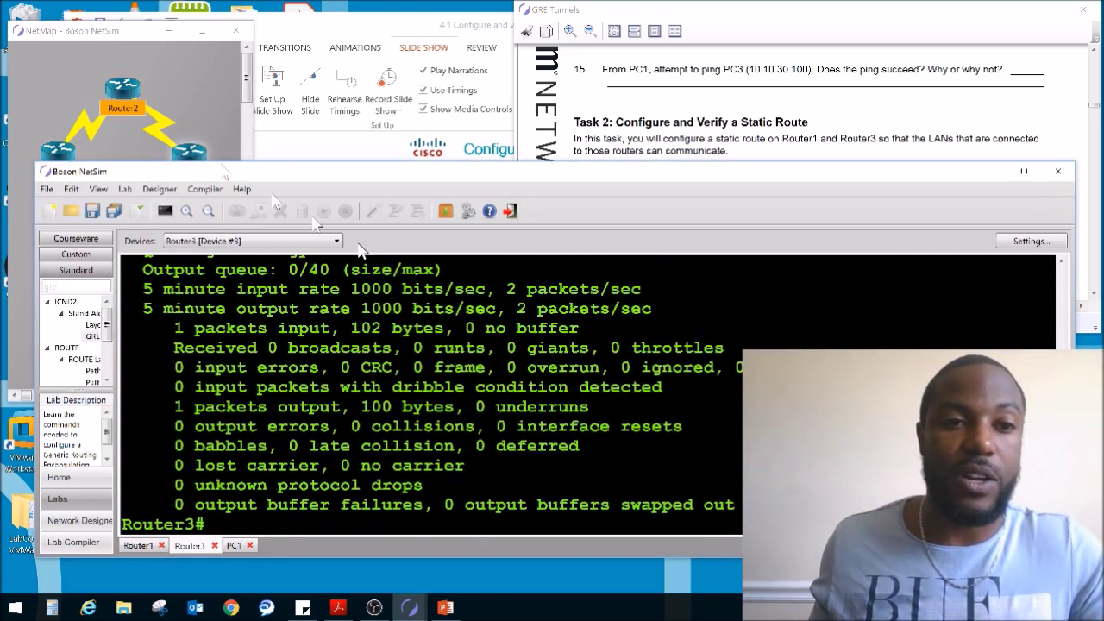
click(858, 103)
click(590, 424)
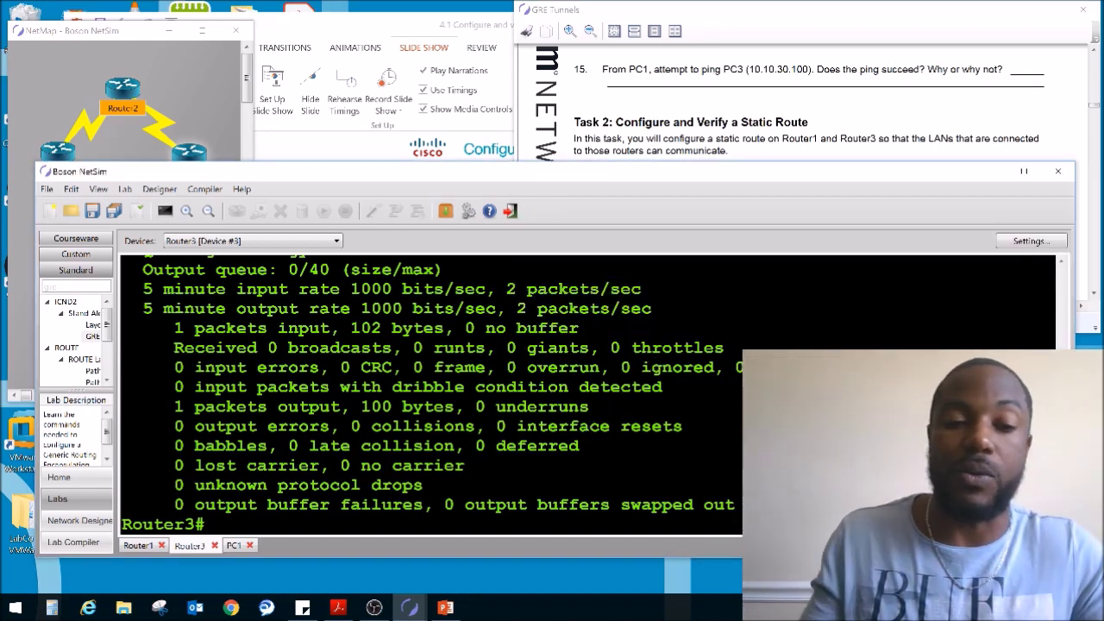
click(833, 55)
click(512, 466)
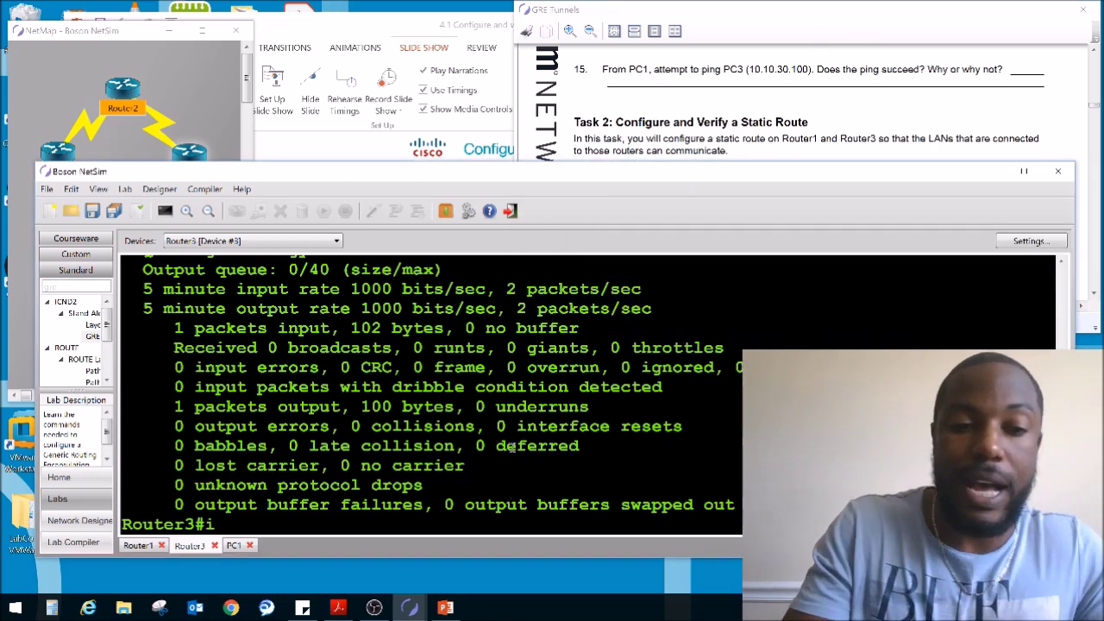
text(configure terminal)
key(Return)
Step: Add a static route on Router3 to 10.10.10.0 255.255.255.0 via 192.168.0.1
text(ip r)
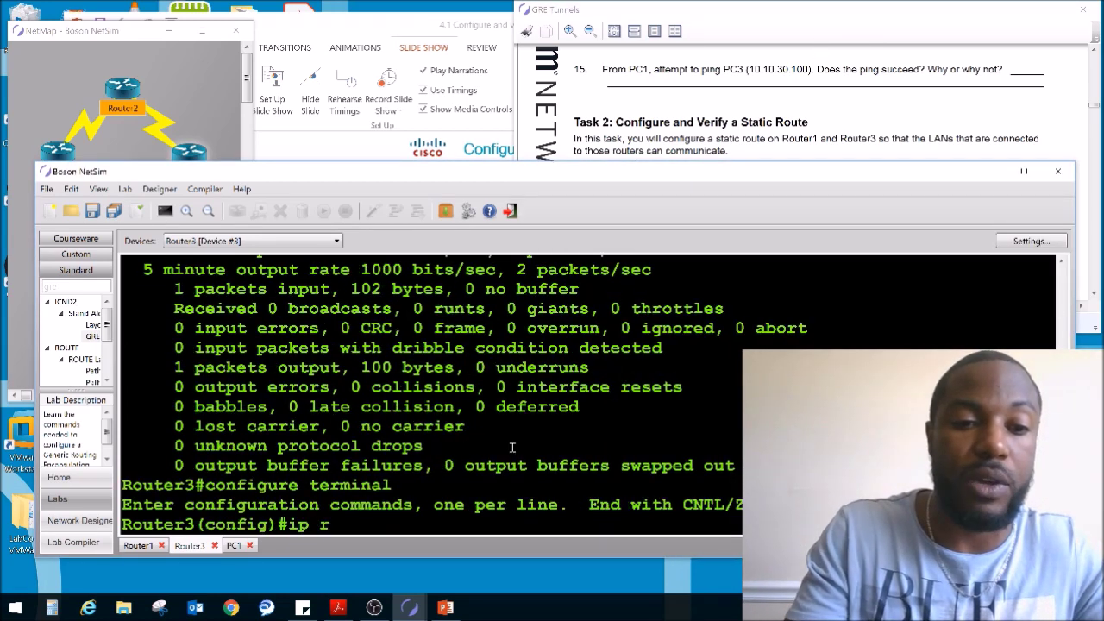
text(oute 10.10.1)
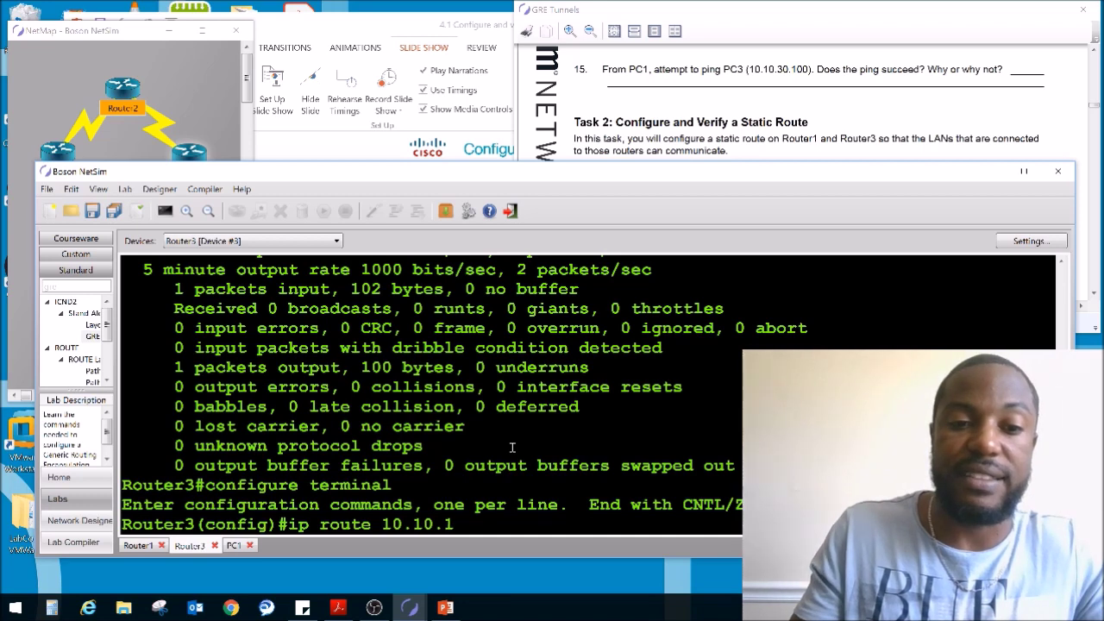
text(0.0 255.25)
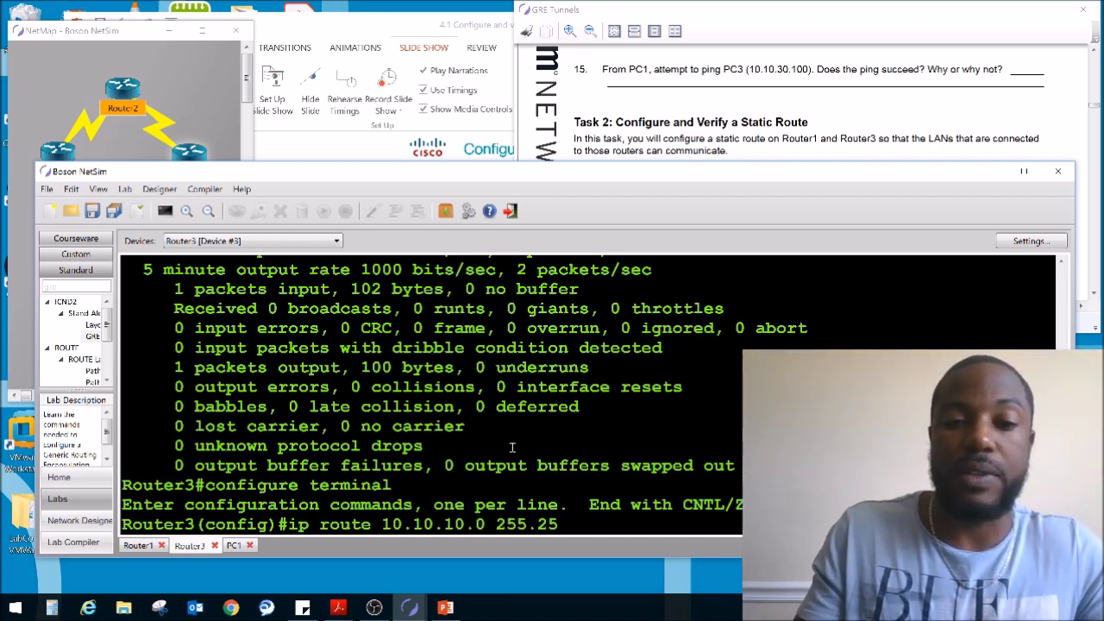
text(5.255.0)
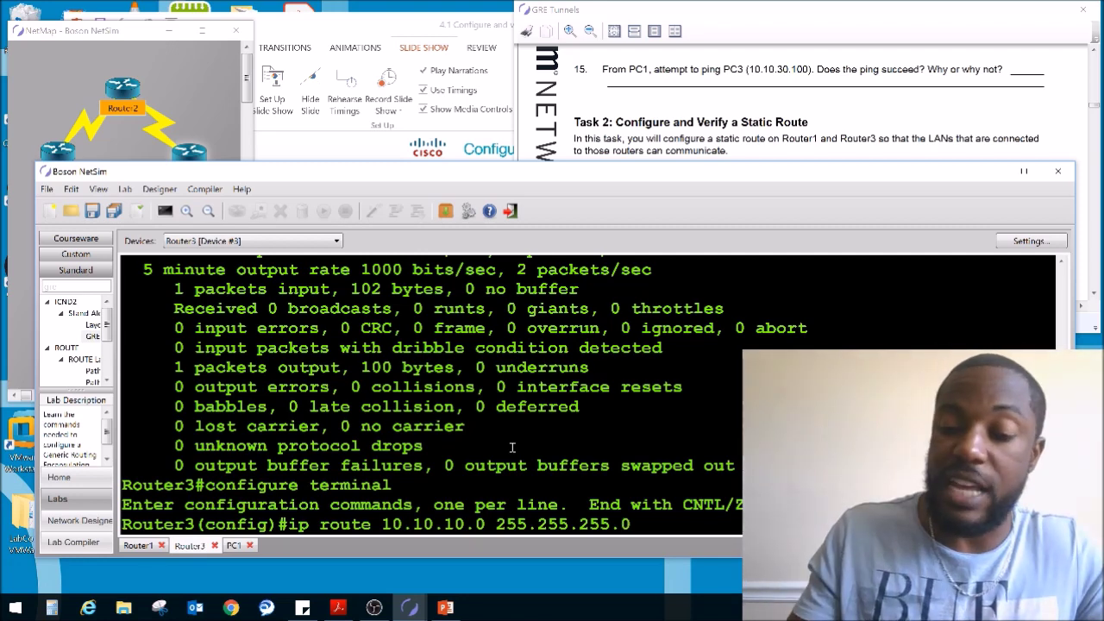
text( 192.168.0.)
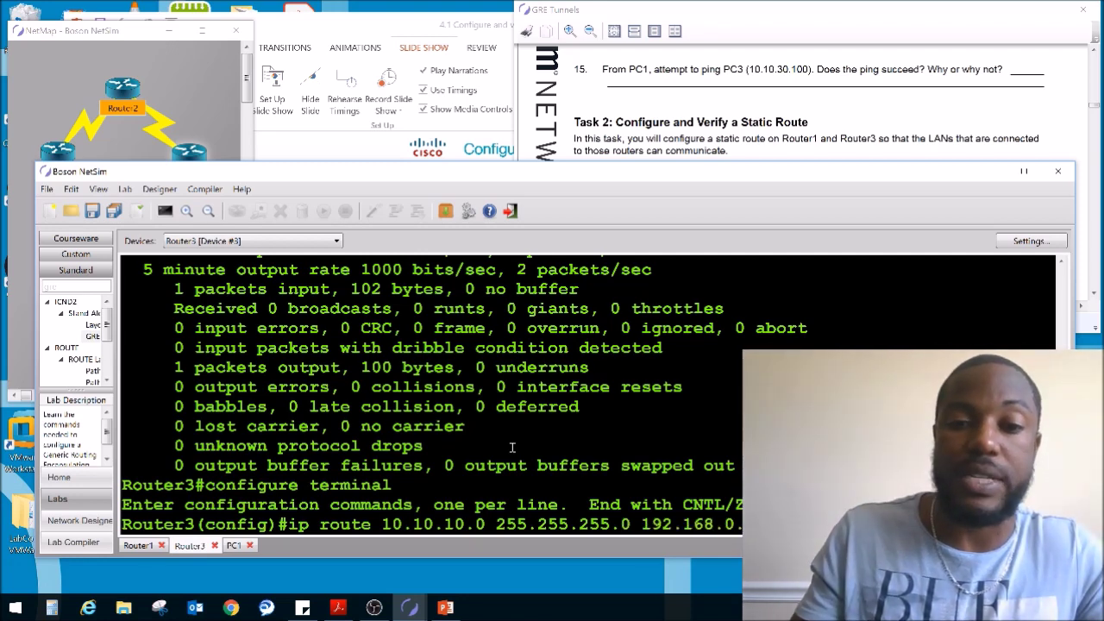
scroll(511, 447, up, 5)
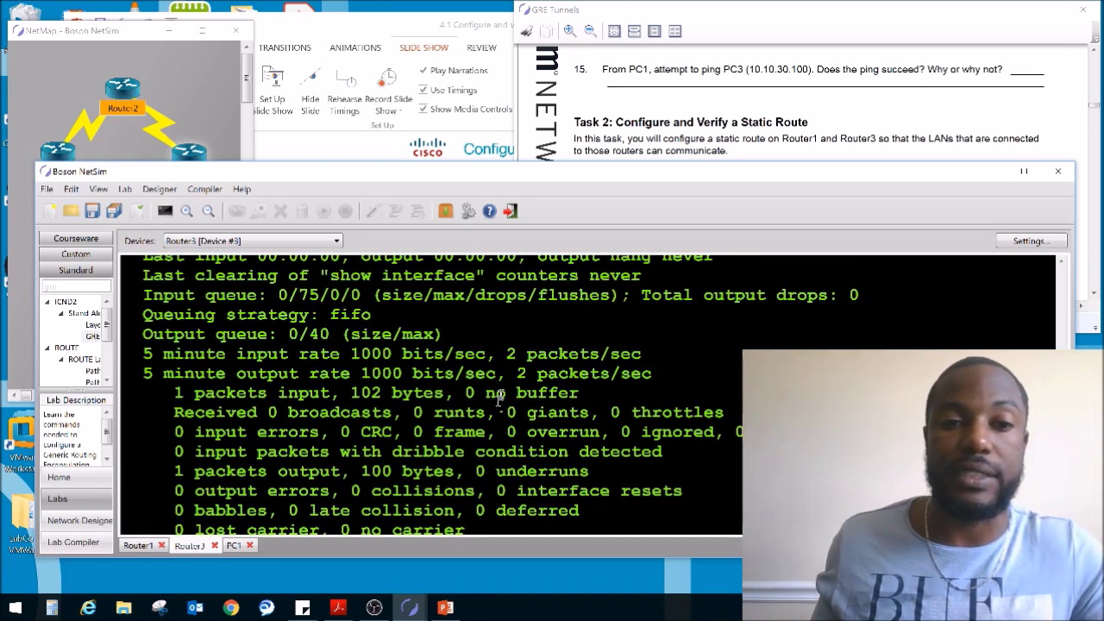
scroll(508, 378, down, 5)
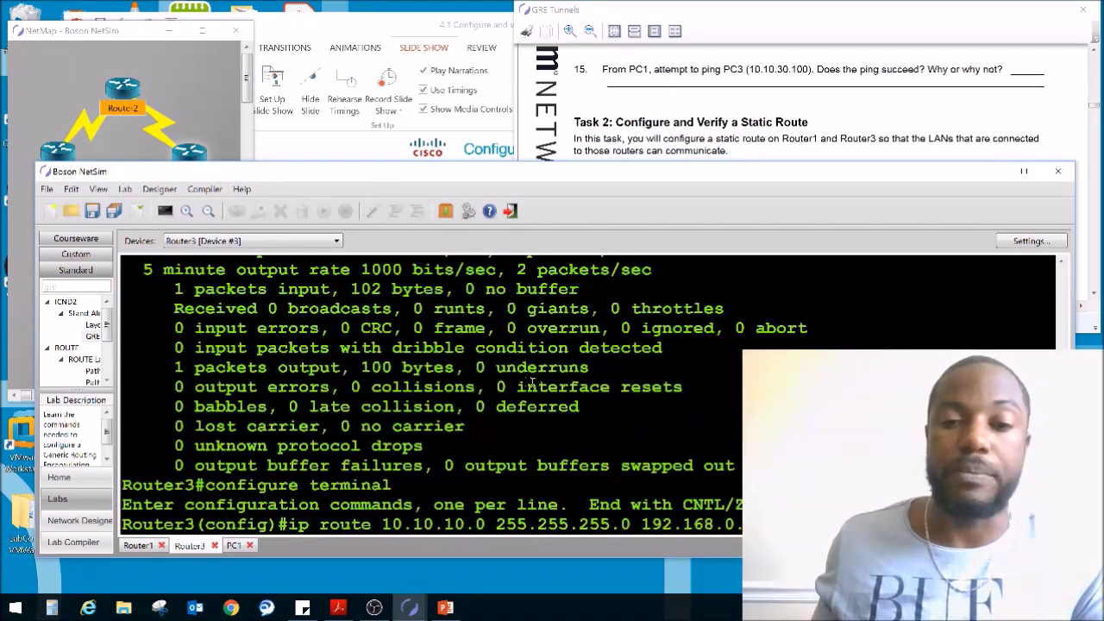
text(1)
key(Return)
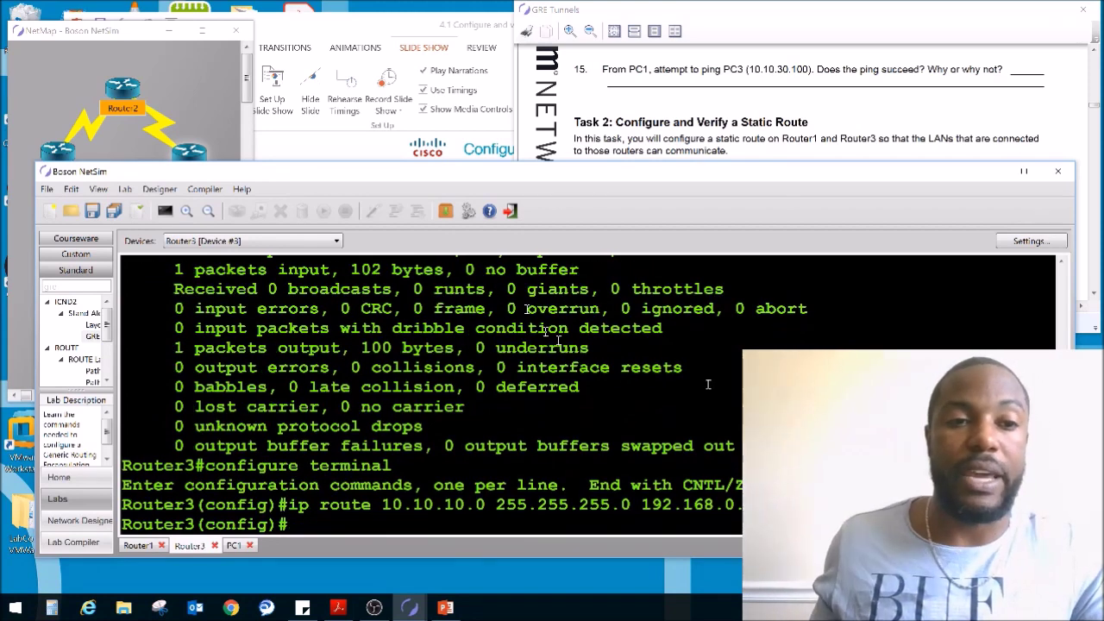
Step: Recall Router1's "no ip route" command, change its network to 10.10.30.0 as given in Task 2 step 4, and try to run it
double_click(58, 154)
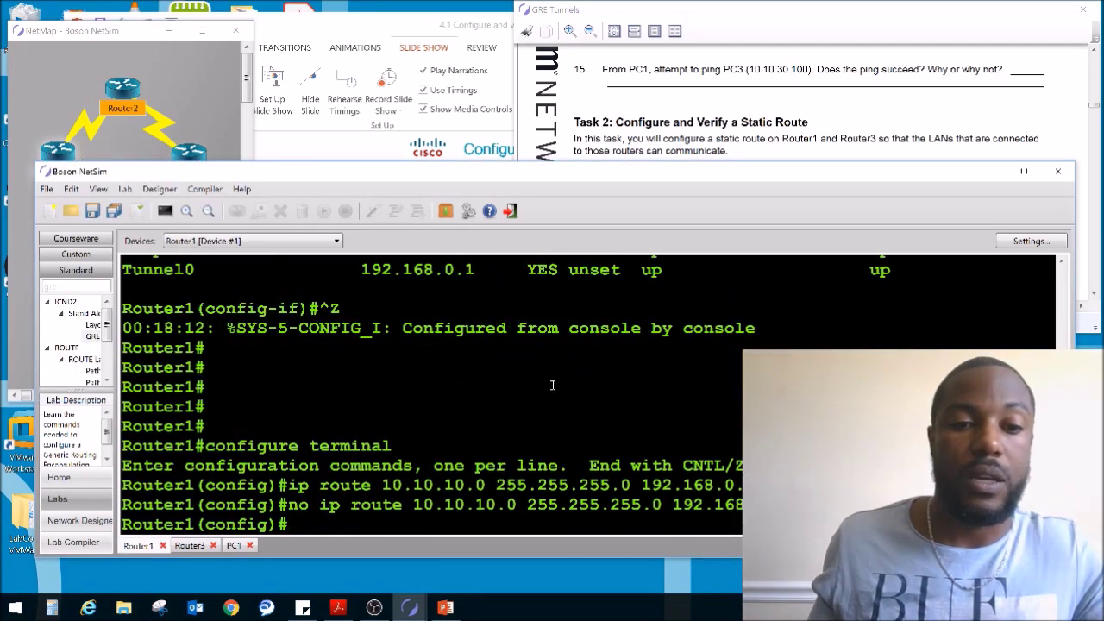
key(Up)
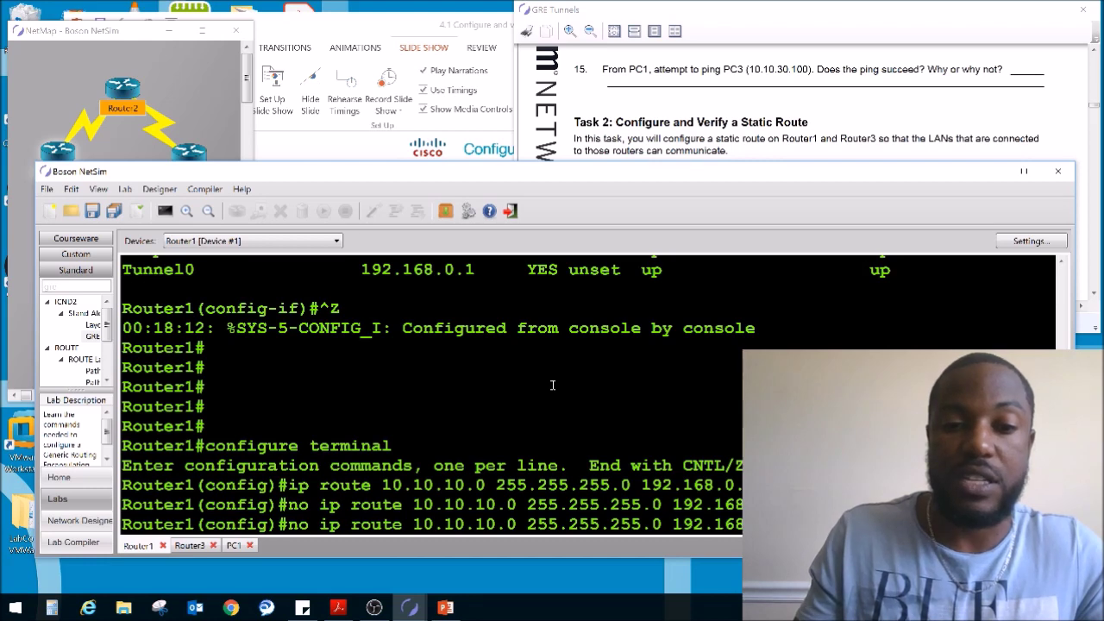
key(BackSpace)
key(BackSpace)
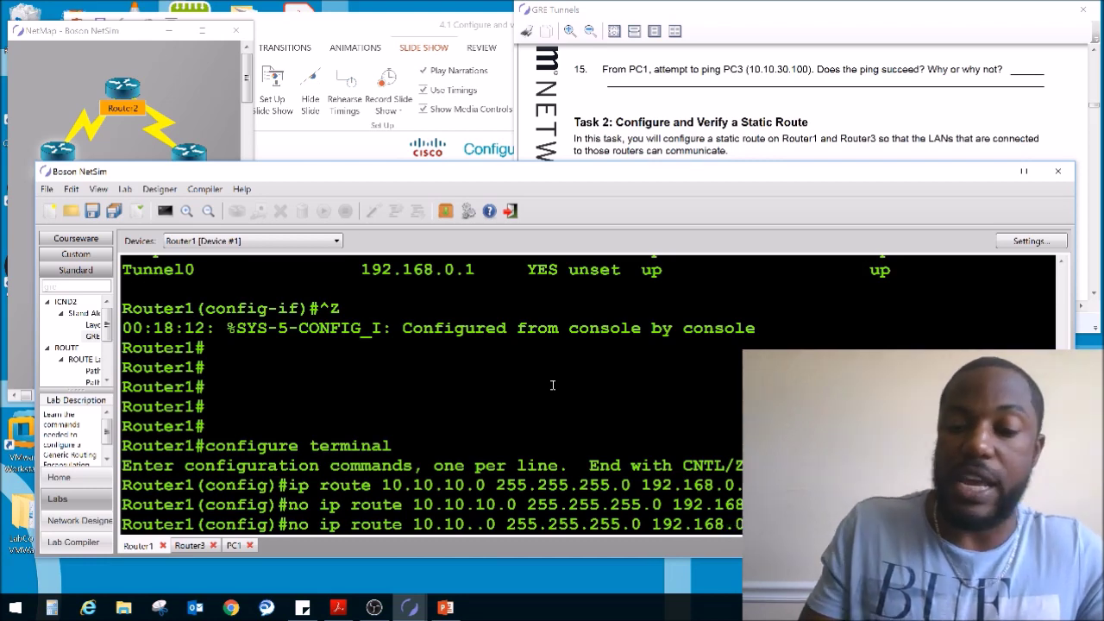
text(30)
click(603, 150)
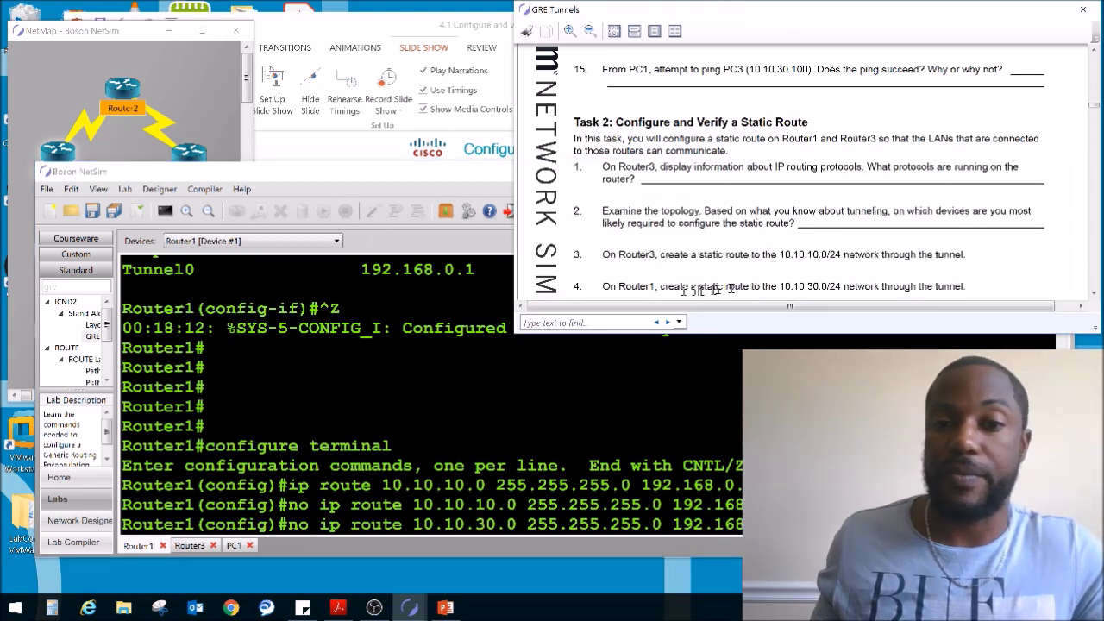
drag(778, 288, 820, 287)
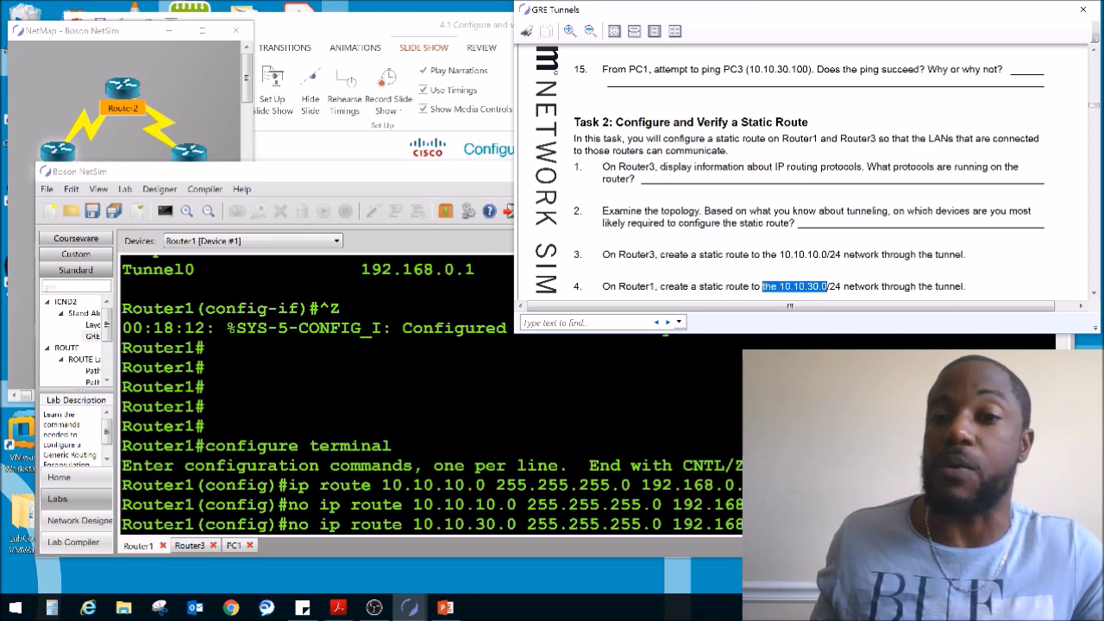
click(606, 504)
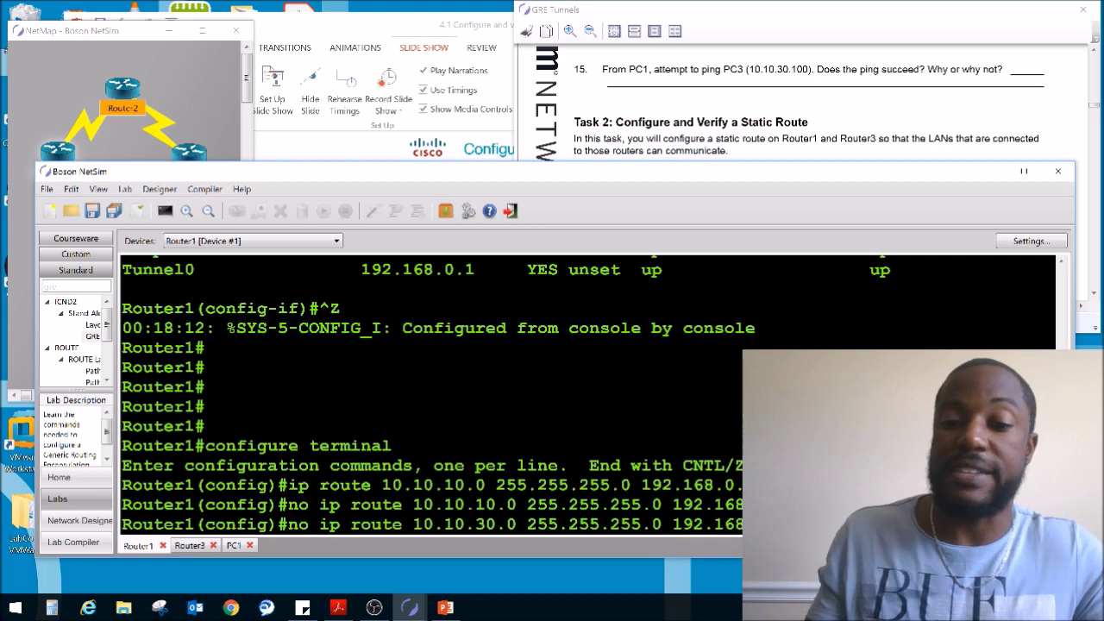
key(BackSpace)
text(0)
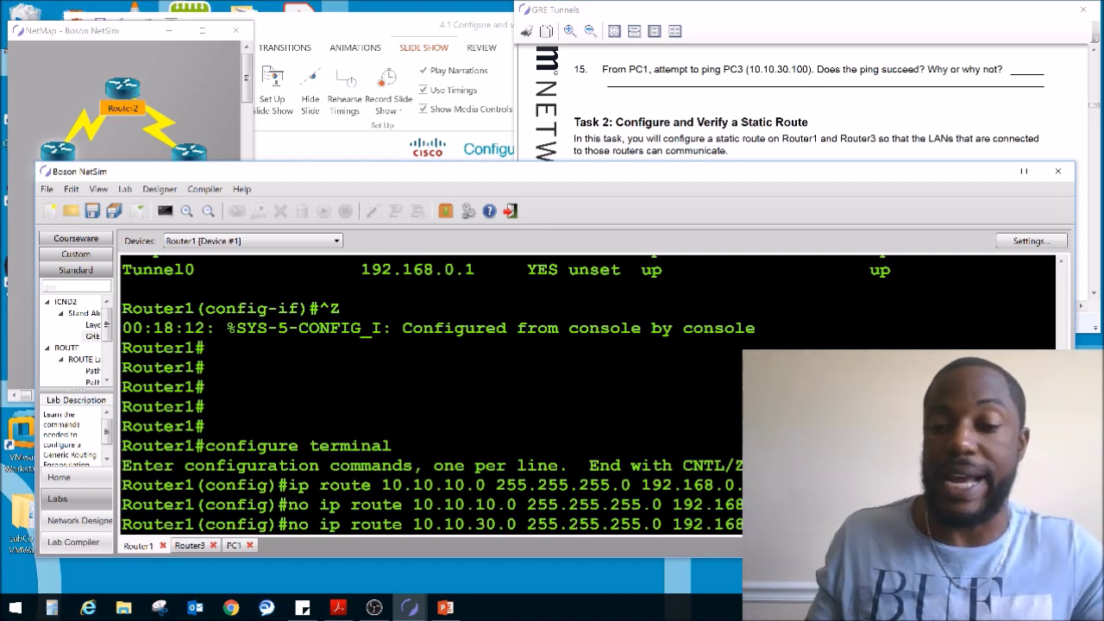
key(Return)
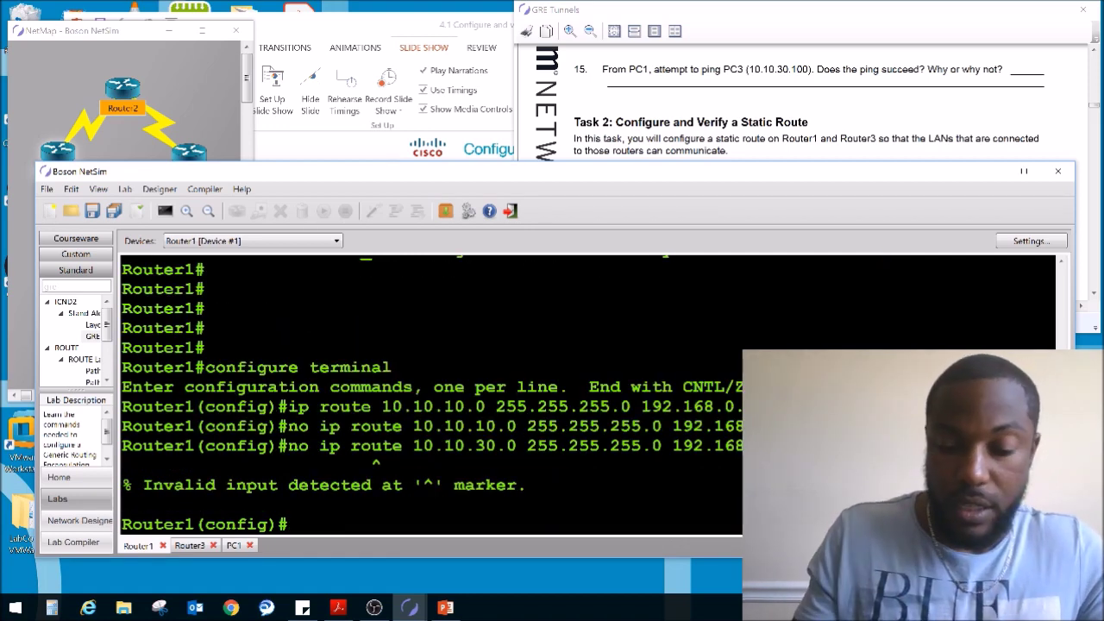
Step: Rerun the recalled command without "no" to add Router1's static route to 10.10.30.0 255.255.255.0 through the tunnel
key(Up)
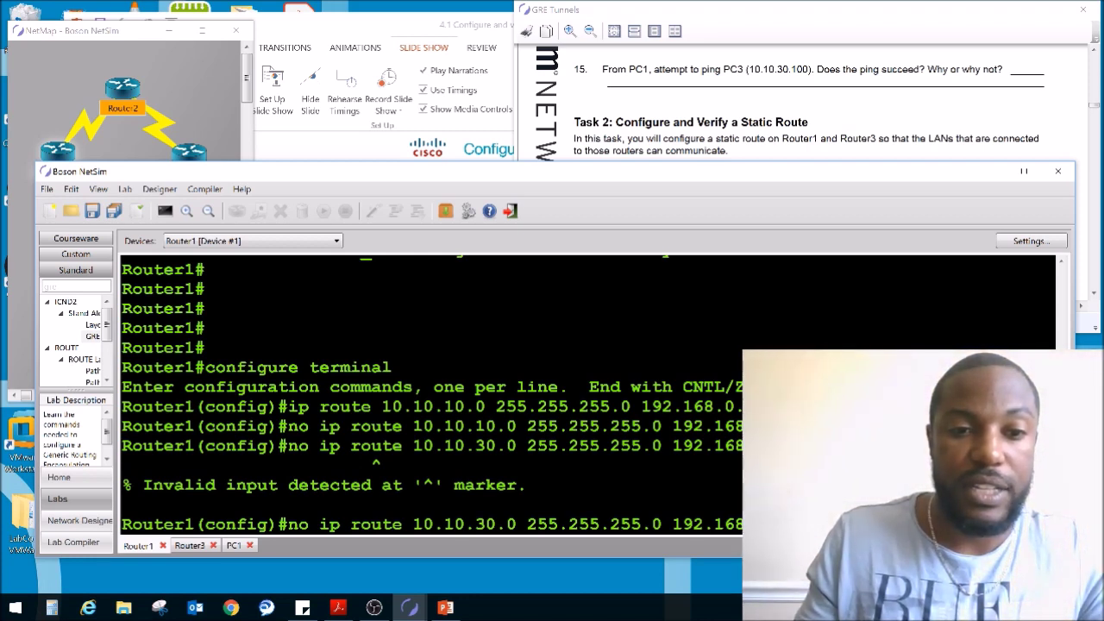
key(Home)
key(Delete)
key(Delete)
key(Delete)
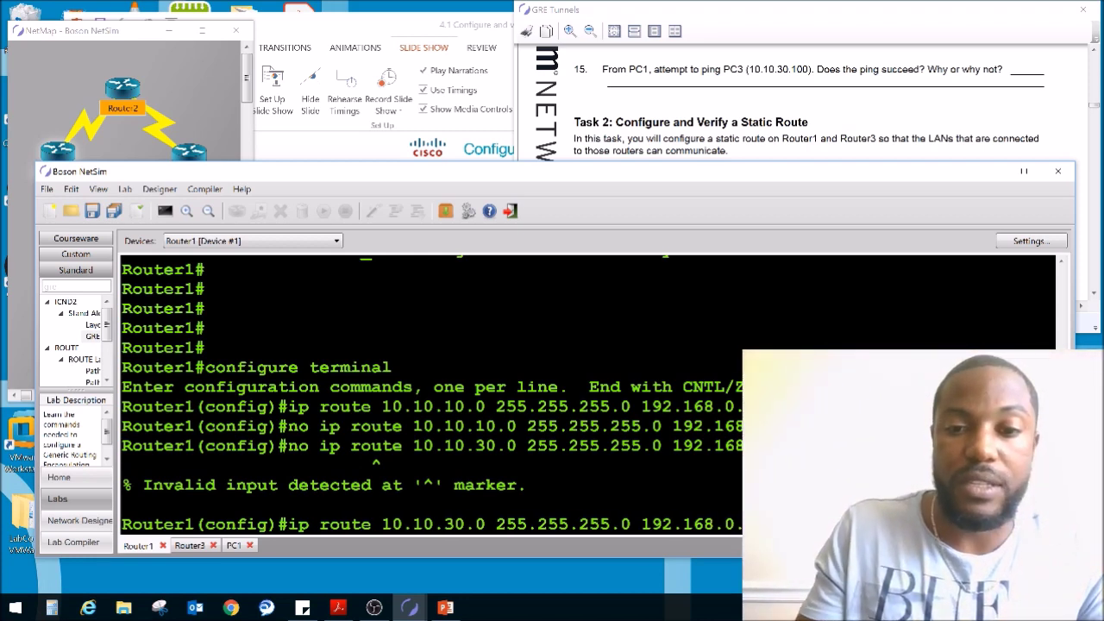
key(Return)
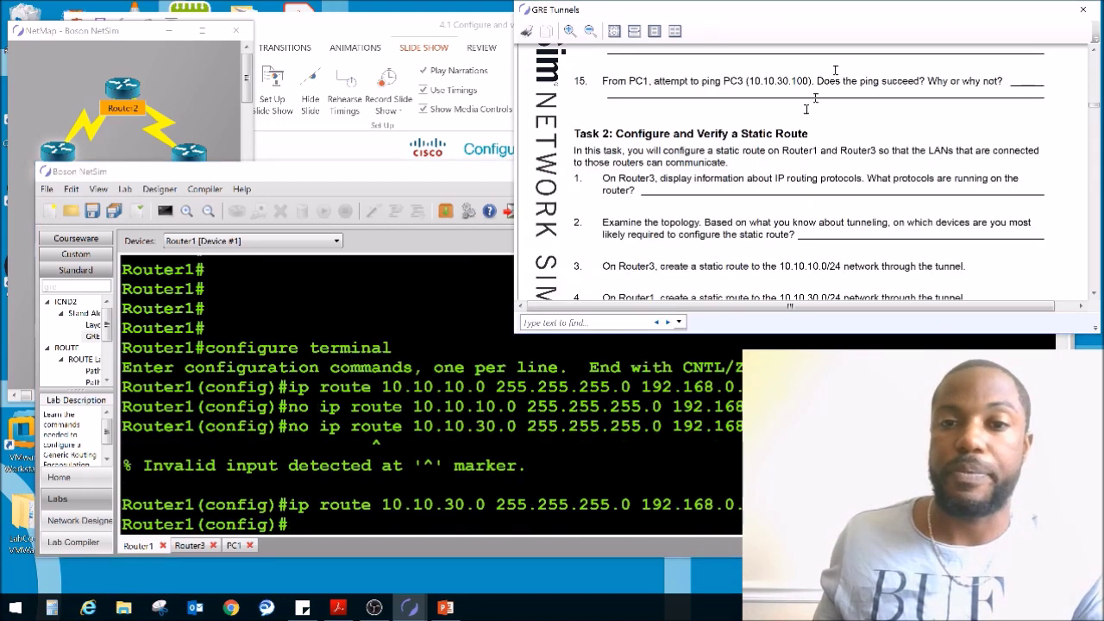
Step: Read Task 2 step 5 on pinging PC3 at 10.10.30.100 from Router1
click(837, 76)
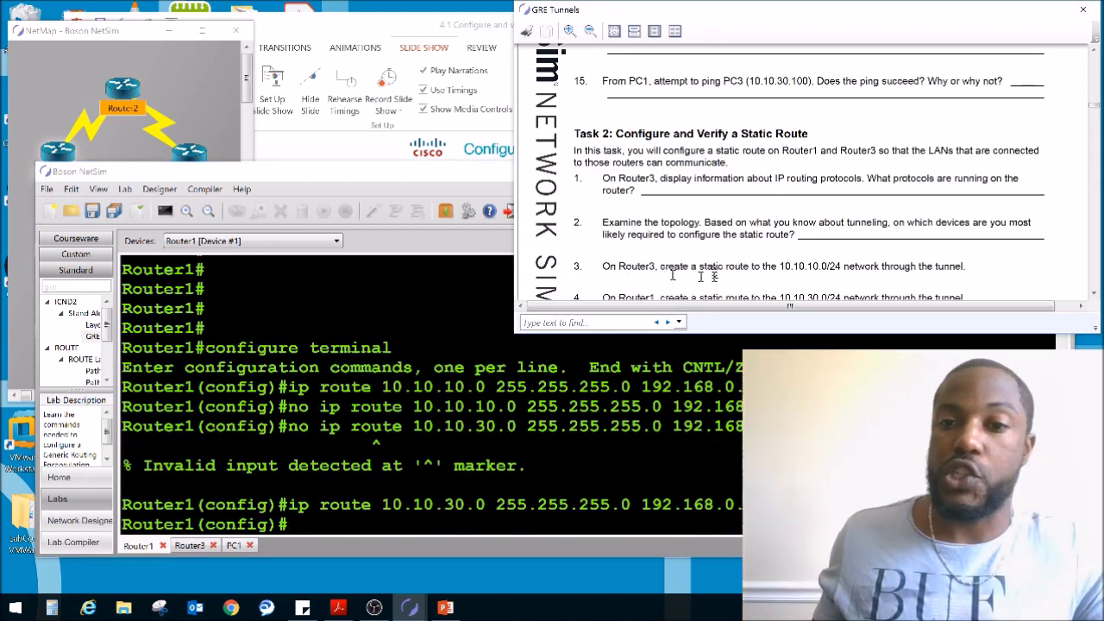
scroll(673, 291, down, 1)
drag(602, 284, 818, 280)
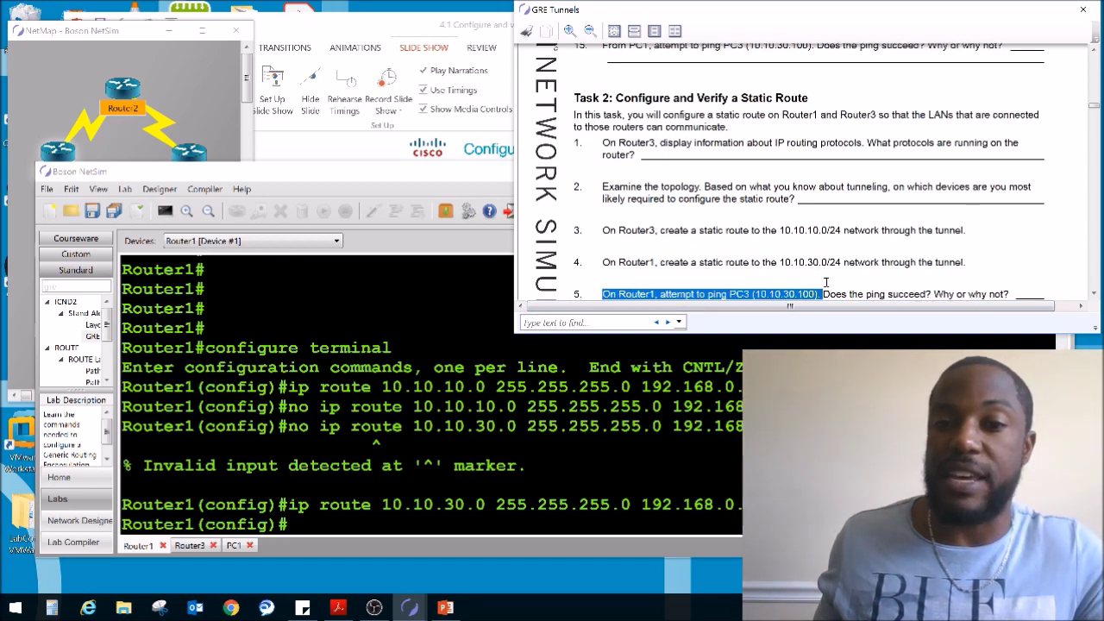
Step: Leave configuration mode on Router1, ping PC3 at 10.10.30.100 and check the ping's success rate
click(143, 50)
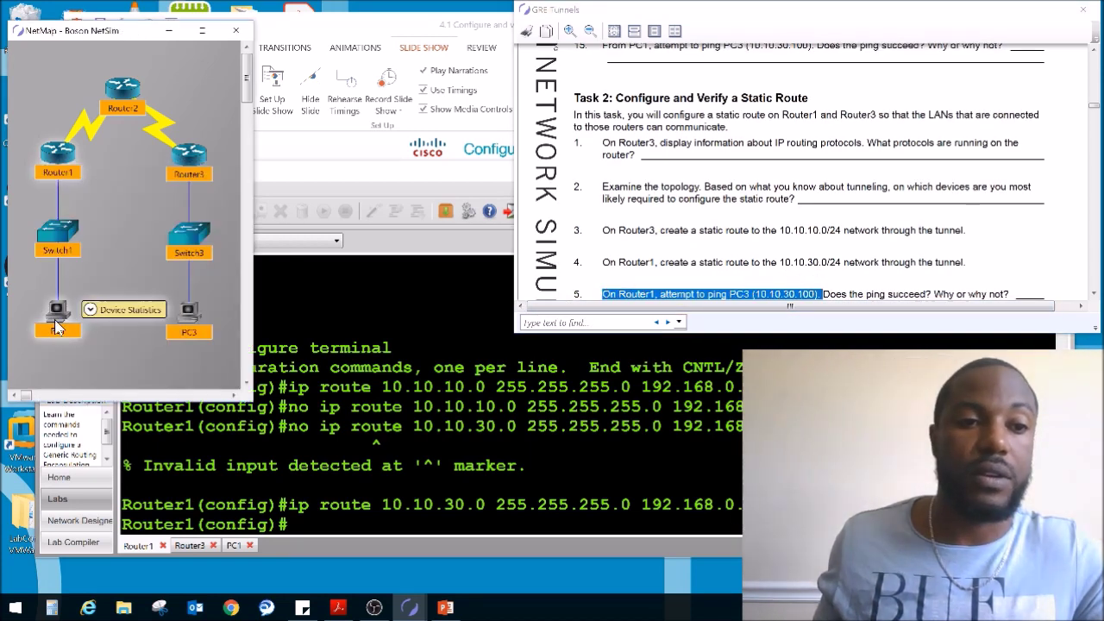
mouse_move(51, 170)
click(397, 395)
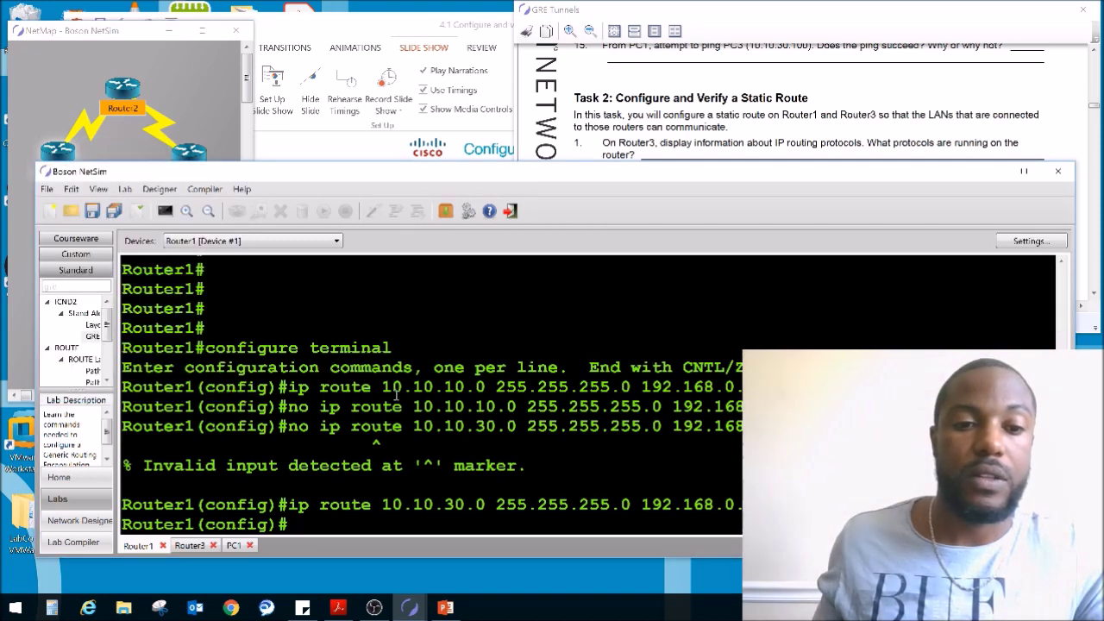
key(ctrl+z)
text(ping)
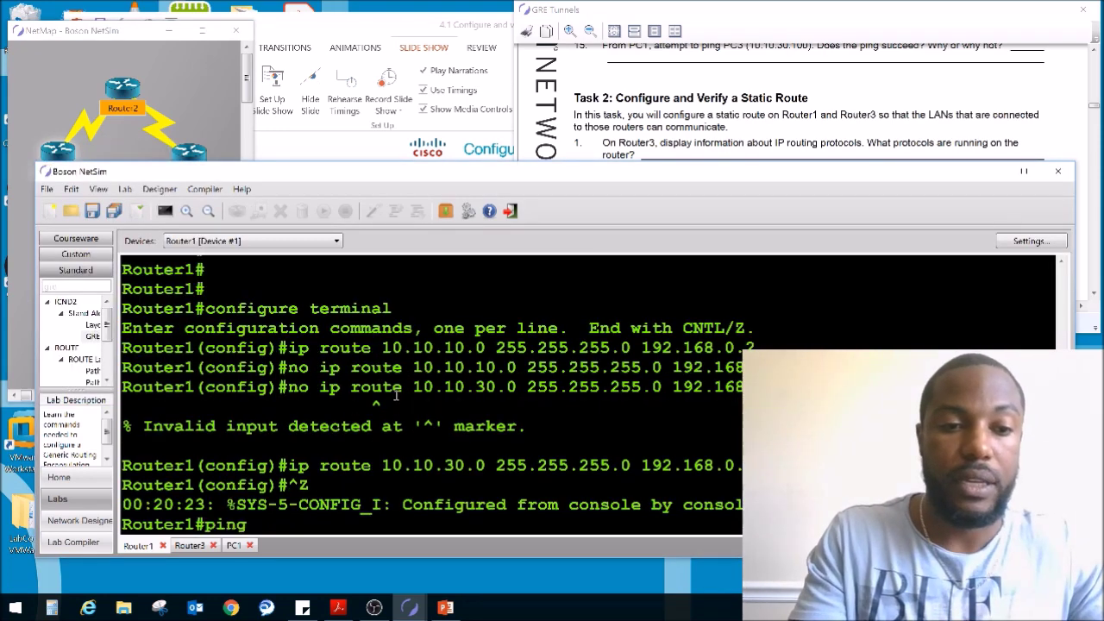
text( 10.10.)
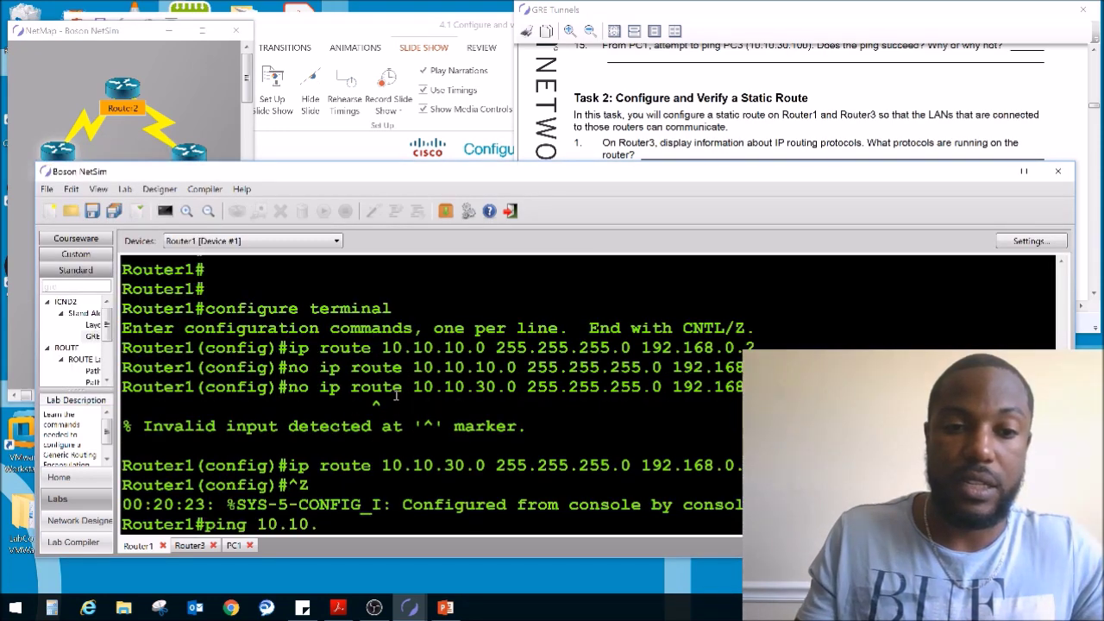
text(30.100)
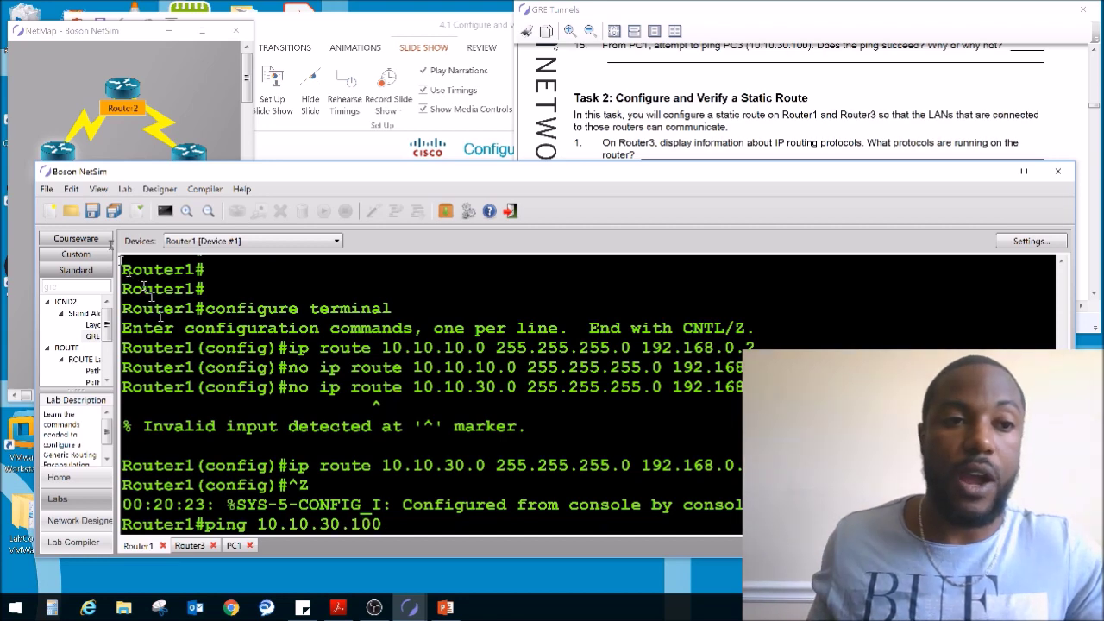
key(Return)
click(62, 158)
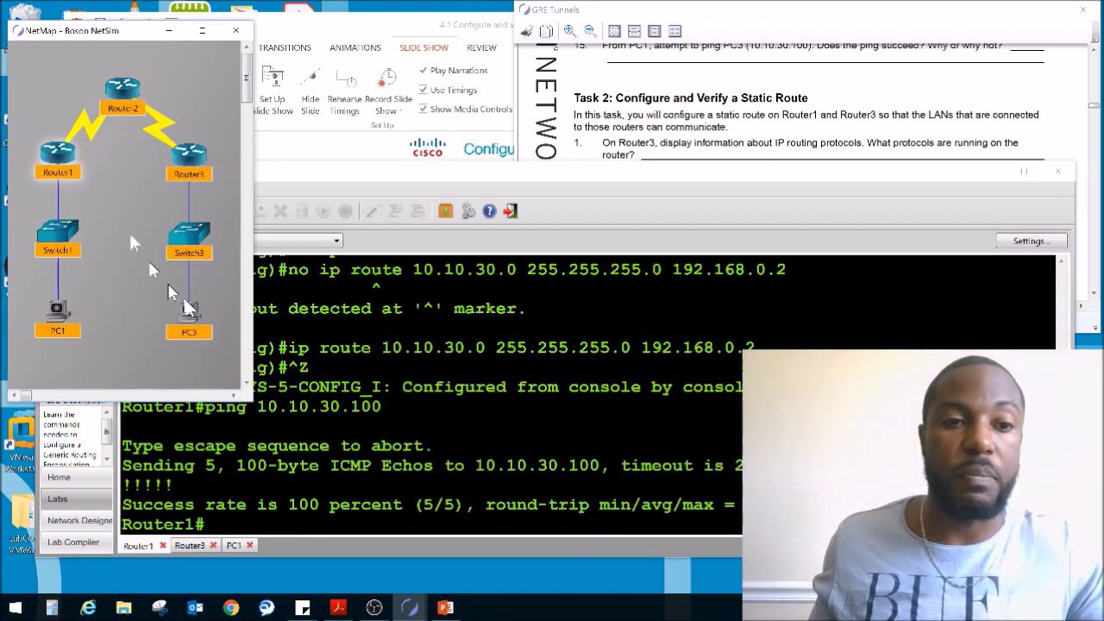
drag(289, 505, 466, 504)
Step: Follow Task 2 step 6: leave configuration mode on Router3 and ping Router1's FastEthernet 0/0 interface at 10.10.10.1
click(835, 12)
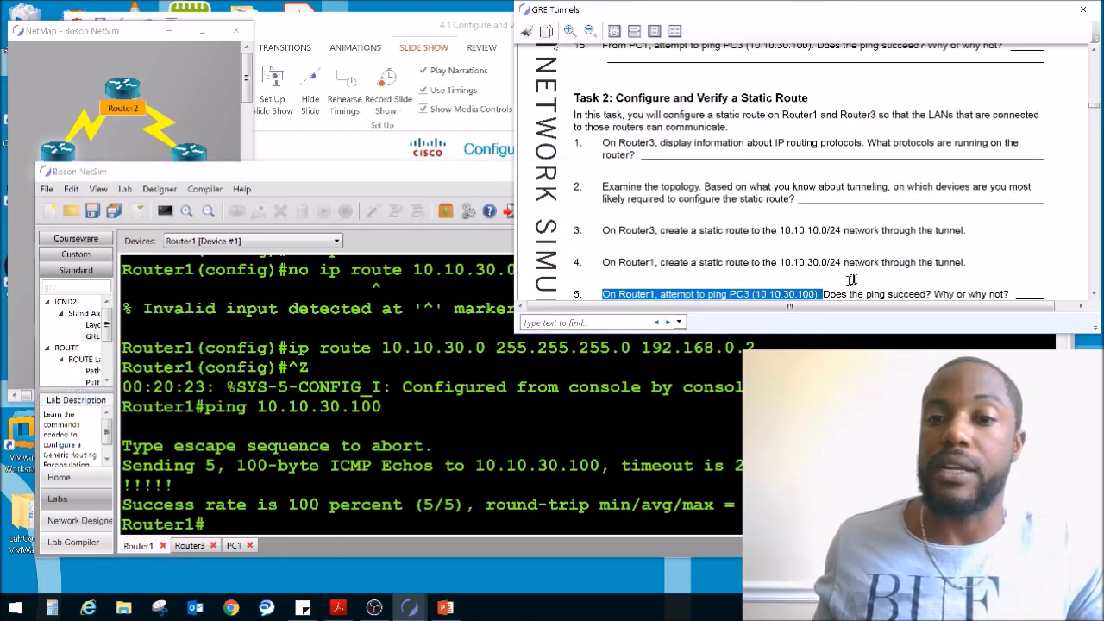
scroll(853, 177, down, 2)
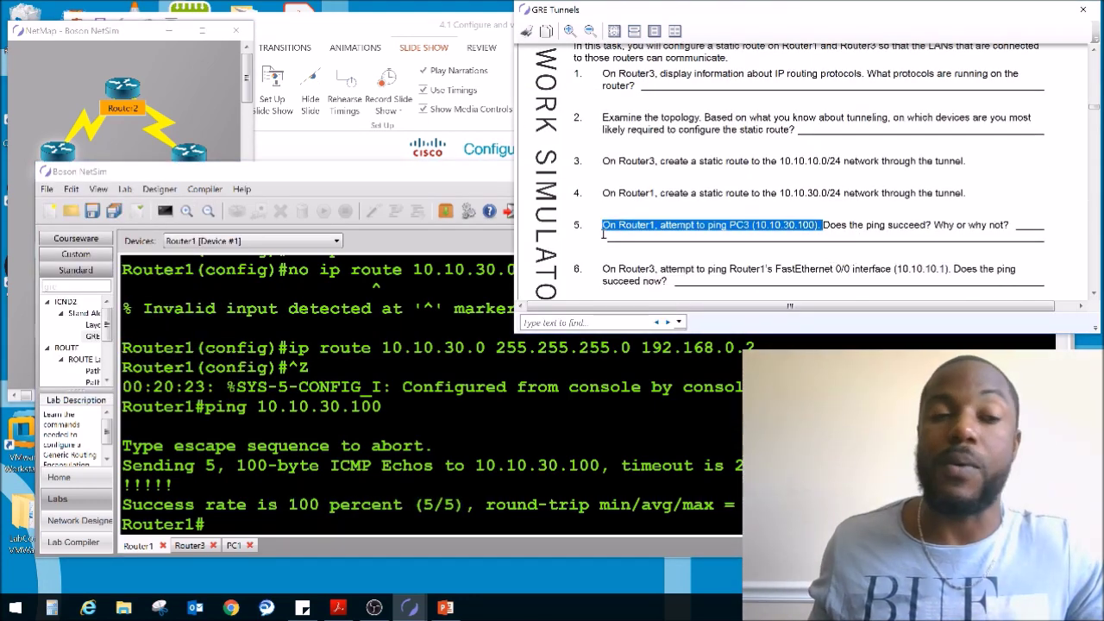
scroll(741, 194, down, 4)
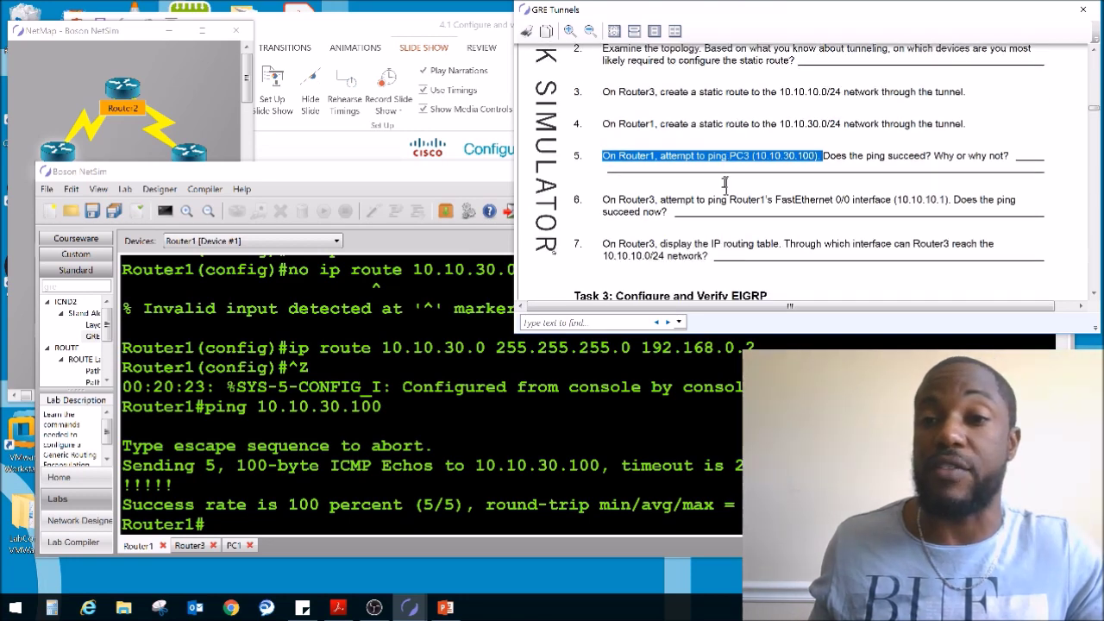
drag(606, 131, 690, 136)
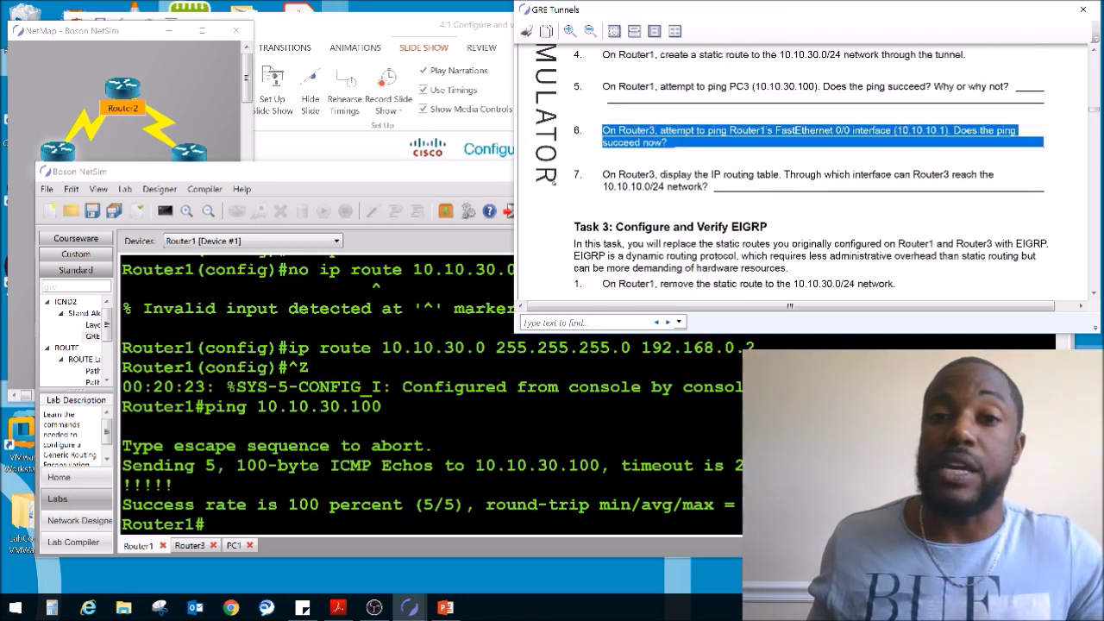
click(188, 104)
mouse_move(60, 153)
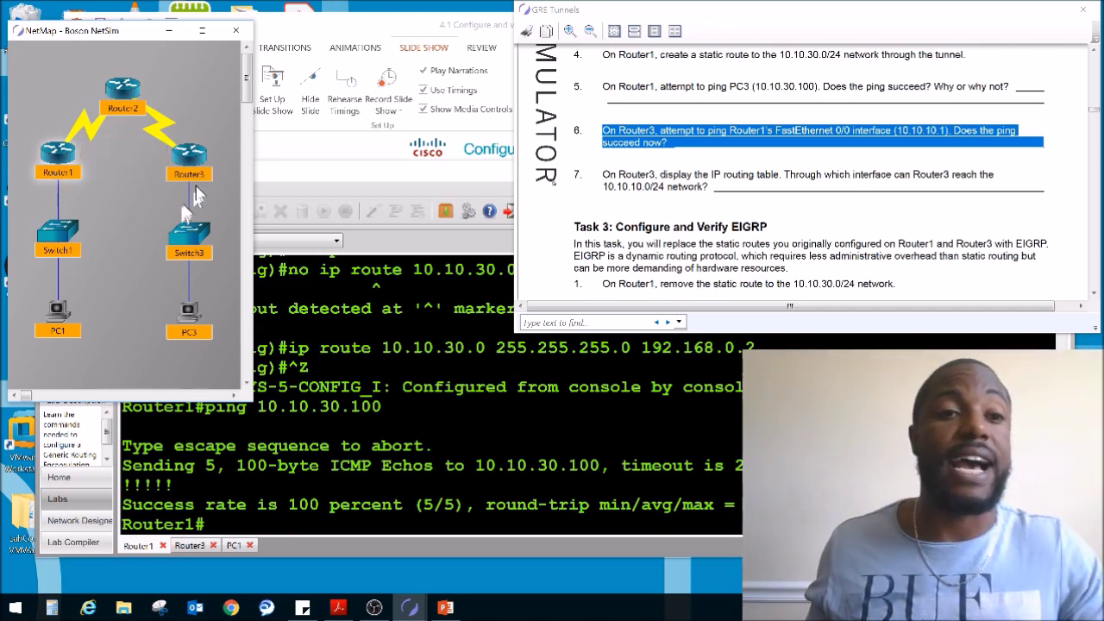
double_click(189, 153)
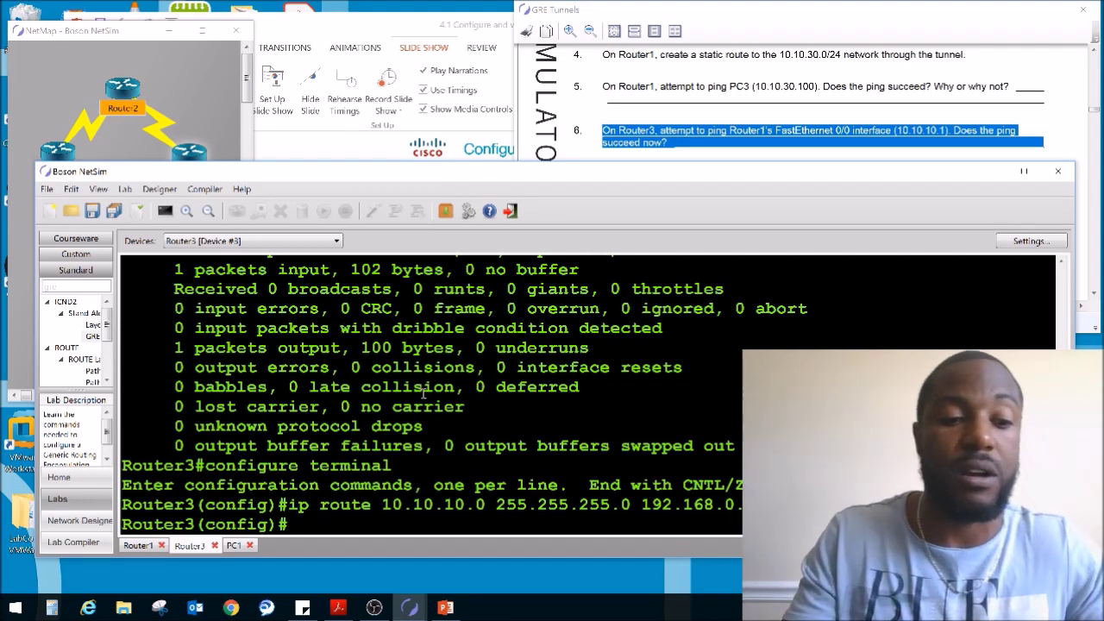
key(ctrl+z)
key(Return)
text(ping 1)
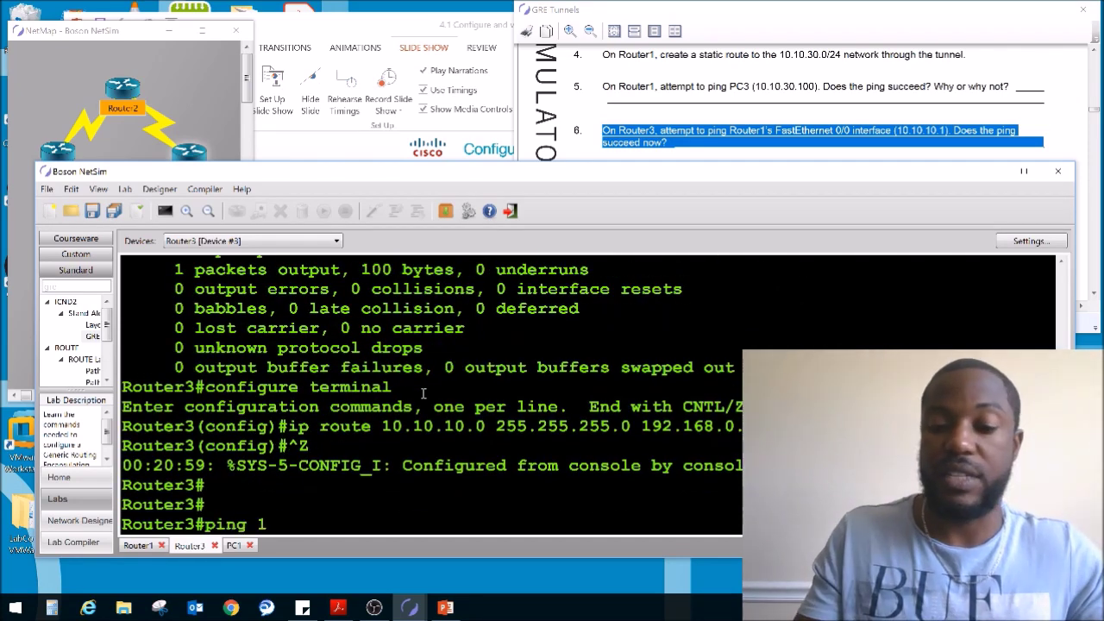
text(0.10.10.)
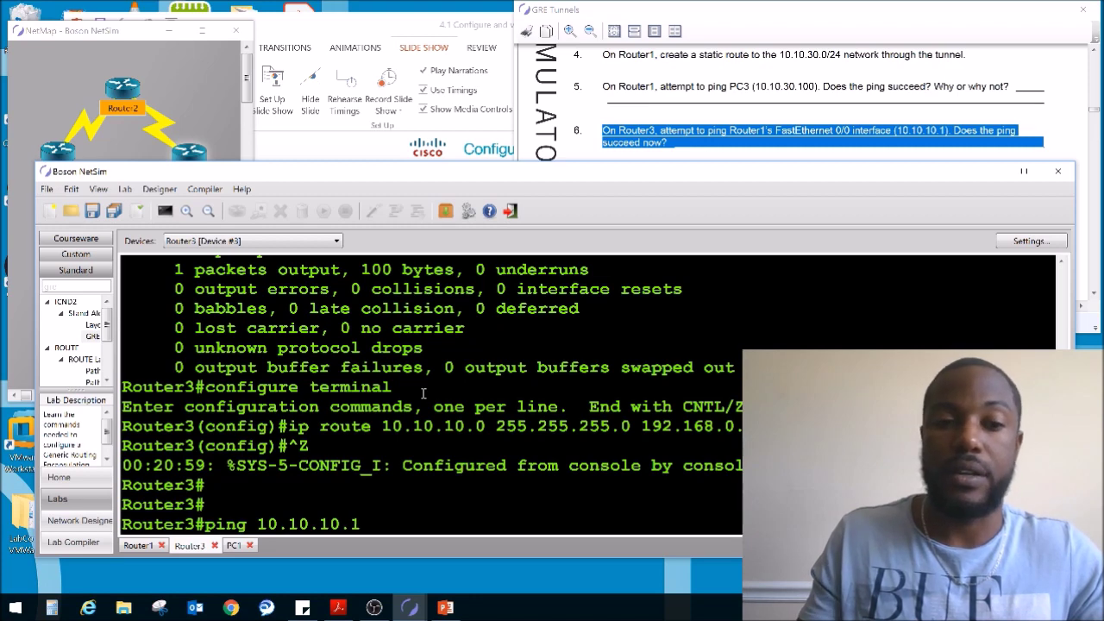
text(1)
key(Return)
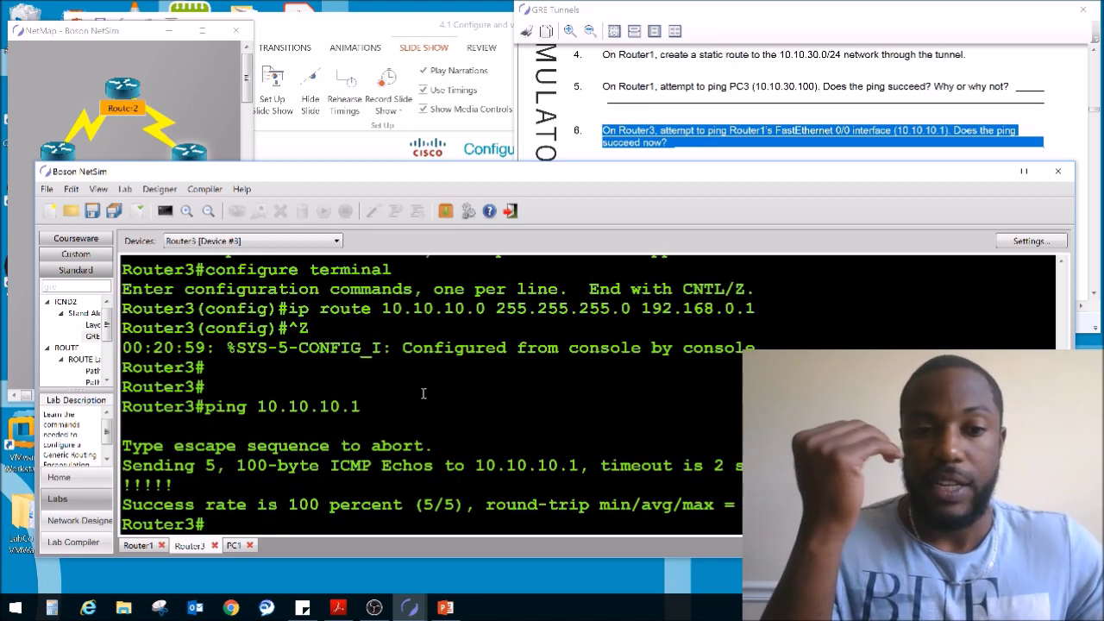
Step: Display Router3's IP routing table with "sho ip ro" for Task 2 step 7
click(671, 16)
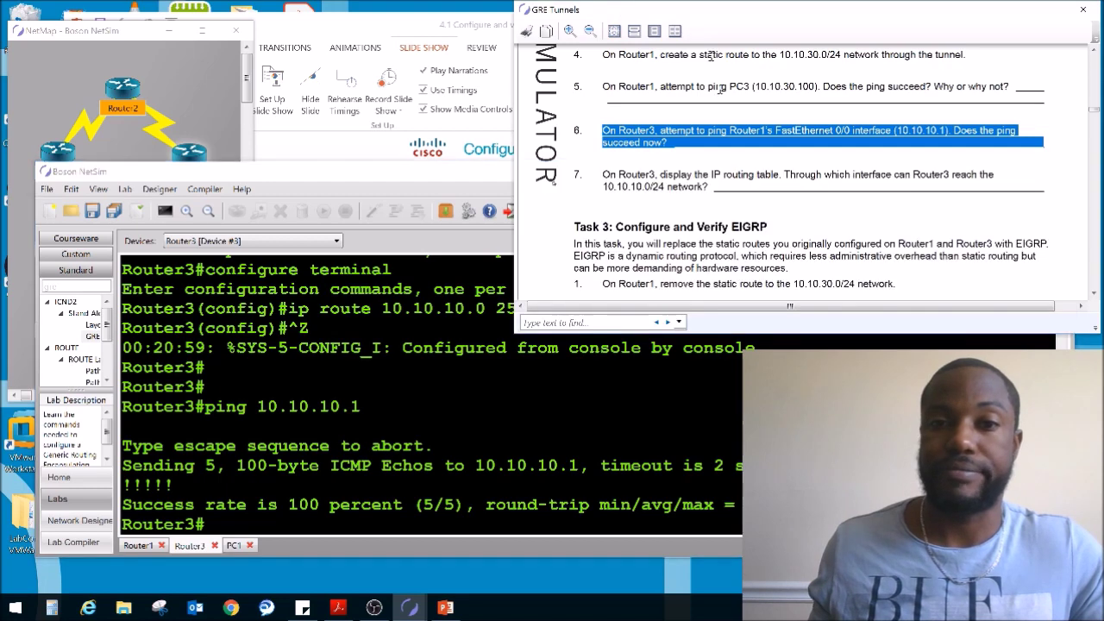
click(553, 179)
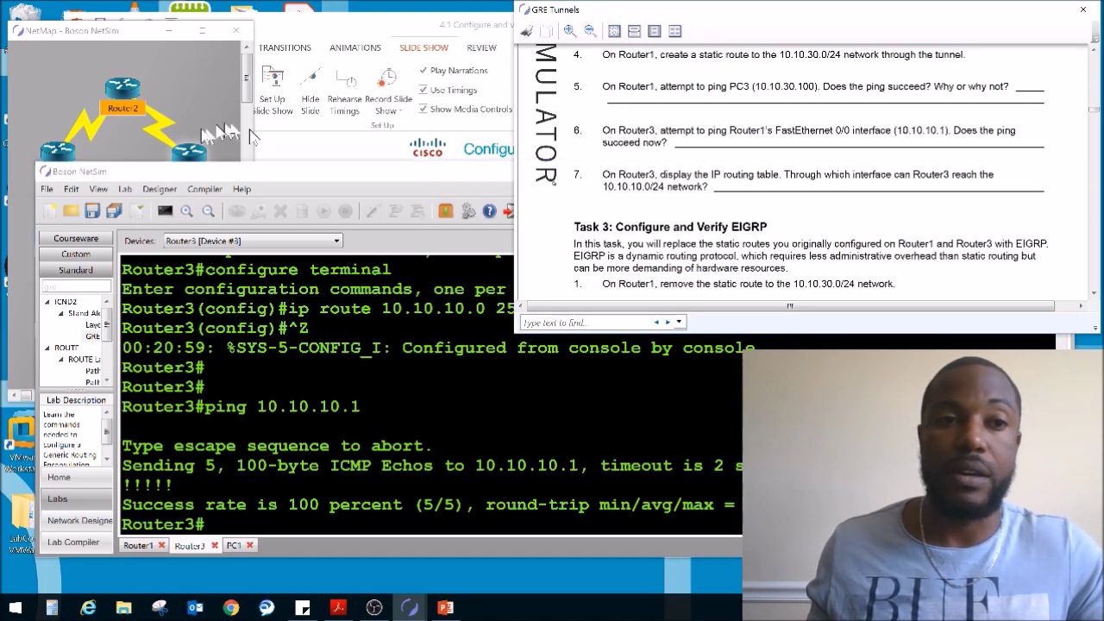
click(193, 154)
click(729, 214)
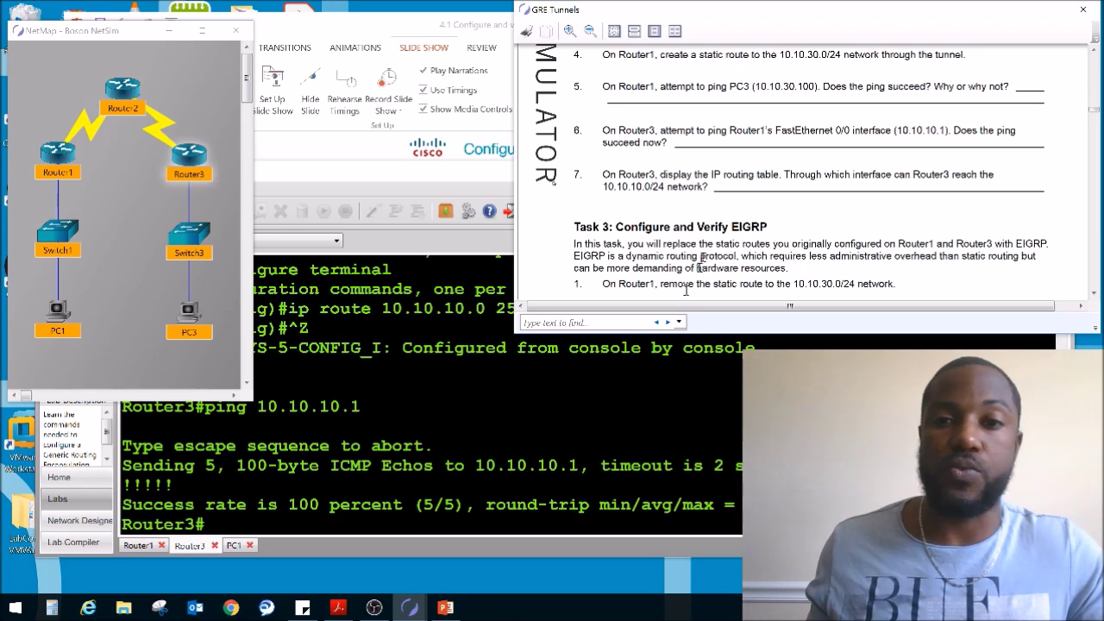
click(550, 375)
text(sho ip ro)
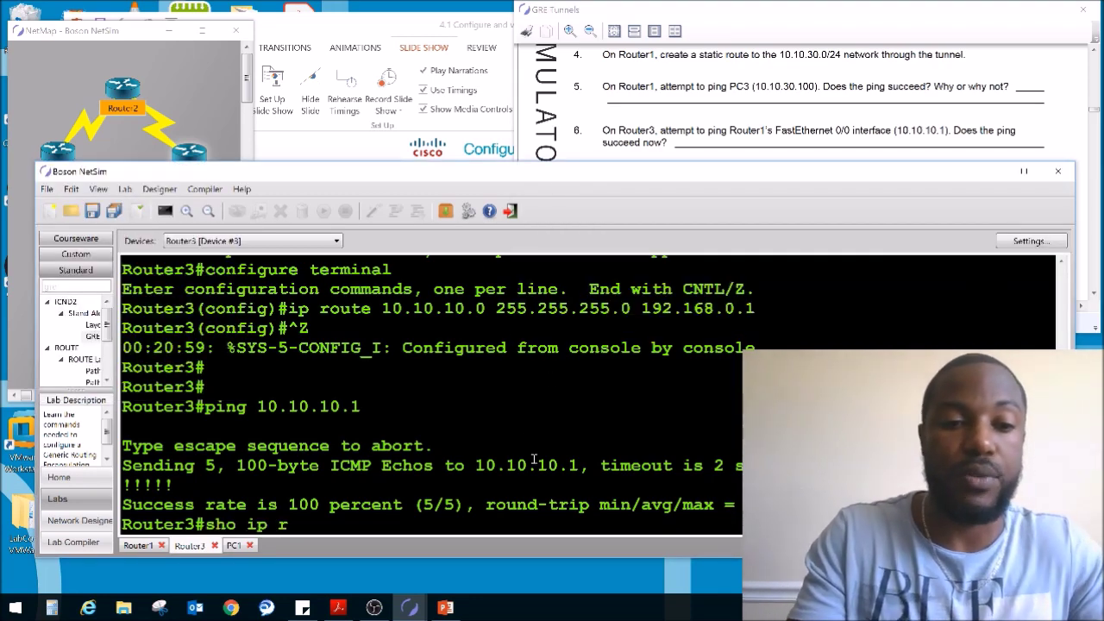
key(Return)
Step: Read step 7's question and examine the 10.10.10.0 static route's metrics and next hop in Router3's routing table
click(863, 152)
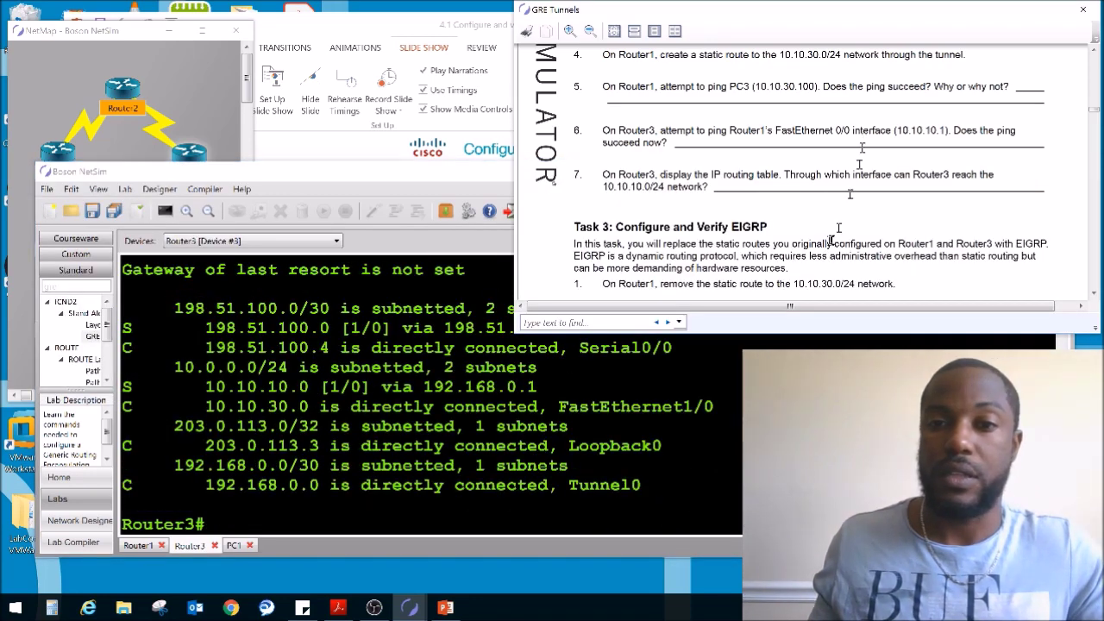
drag(784, 175, 884, 183)
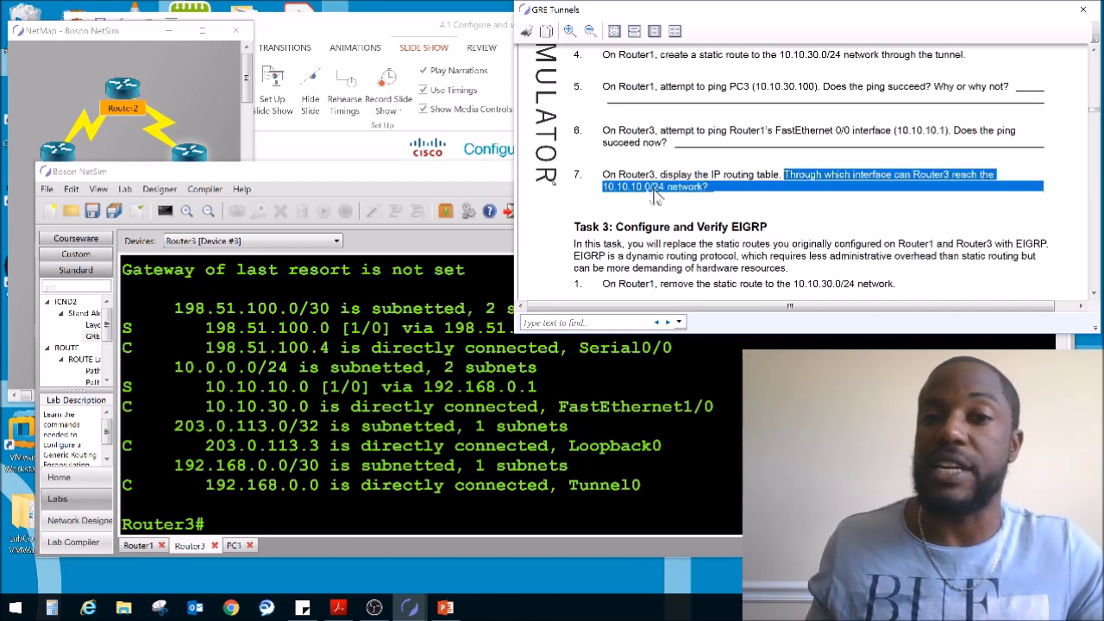
click(178, 97)
scroll(96, 311, down, 1)
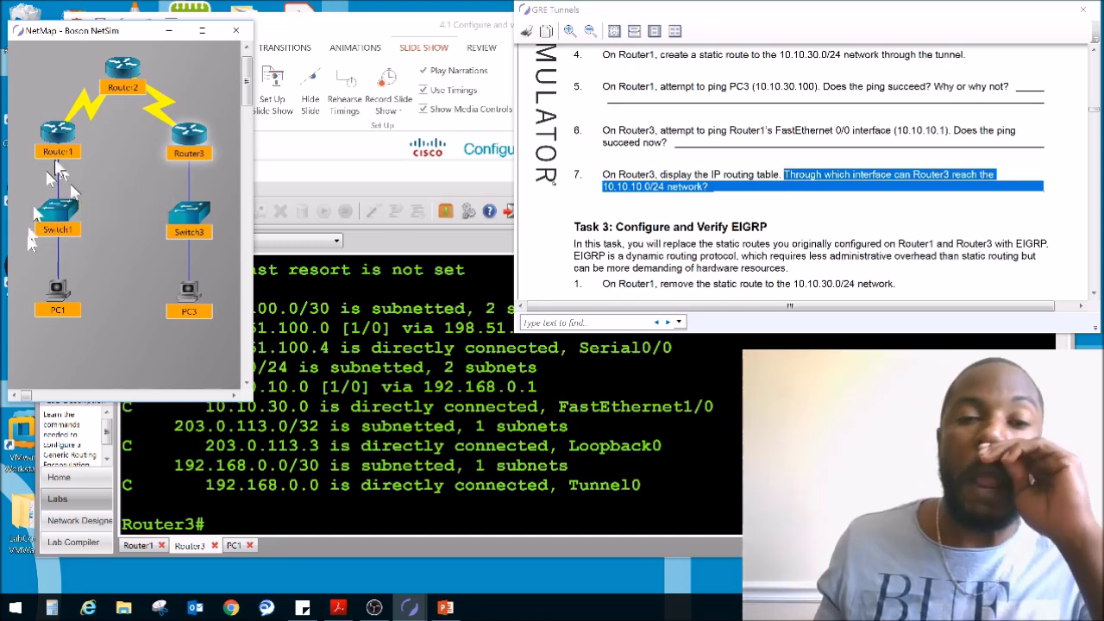
click(353, 405)
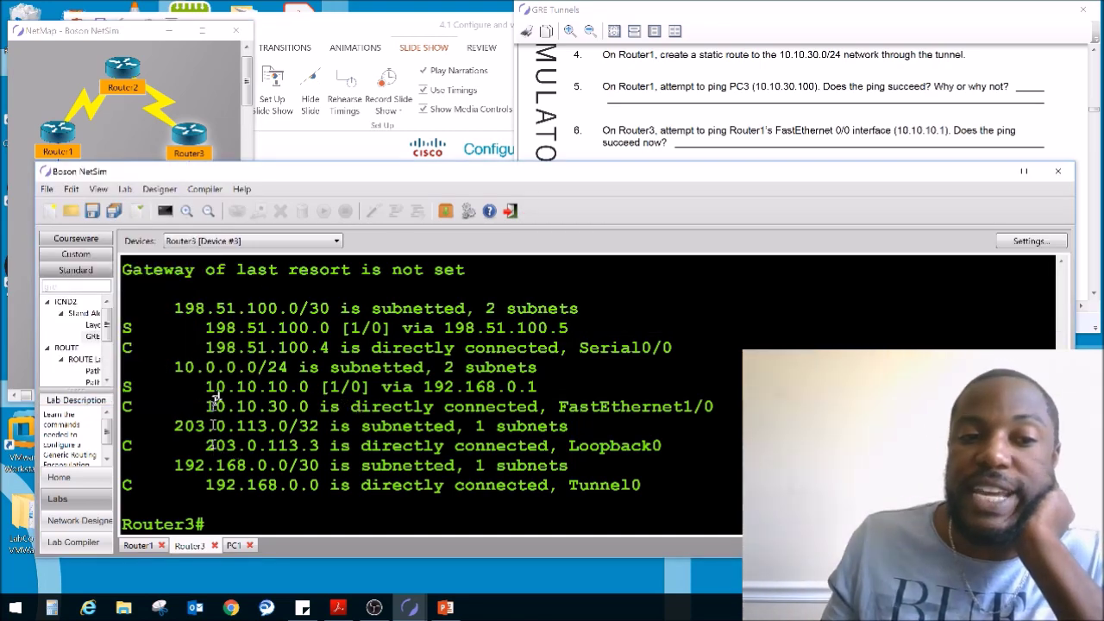
drag(228, 388, 369, 389)
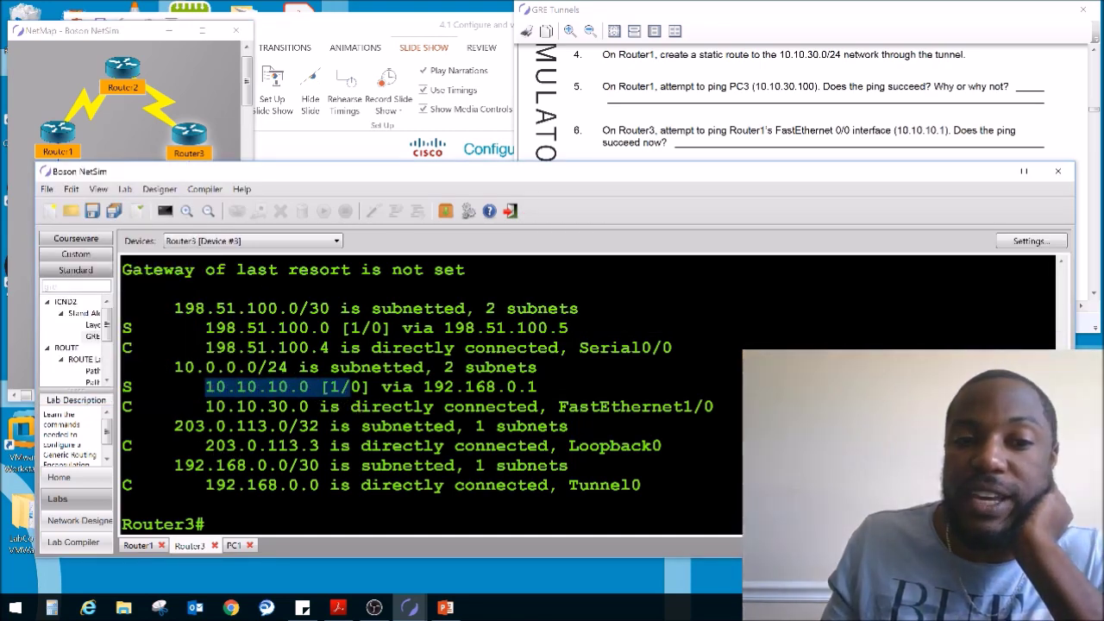
drag(369, 385, 353, 386)
click(345, 387)
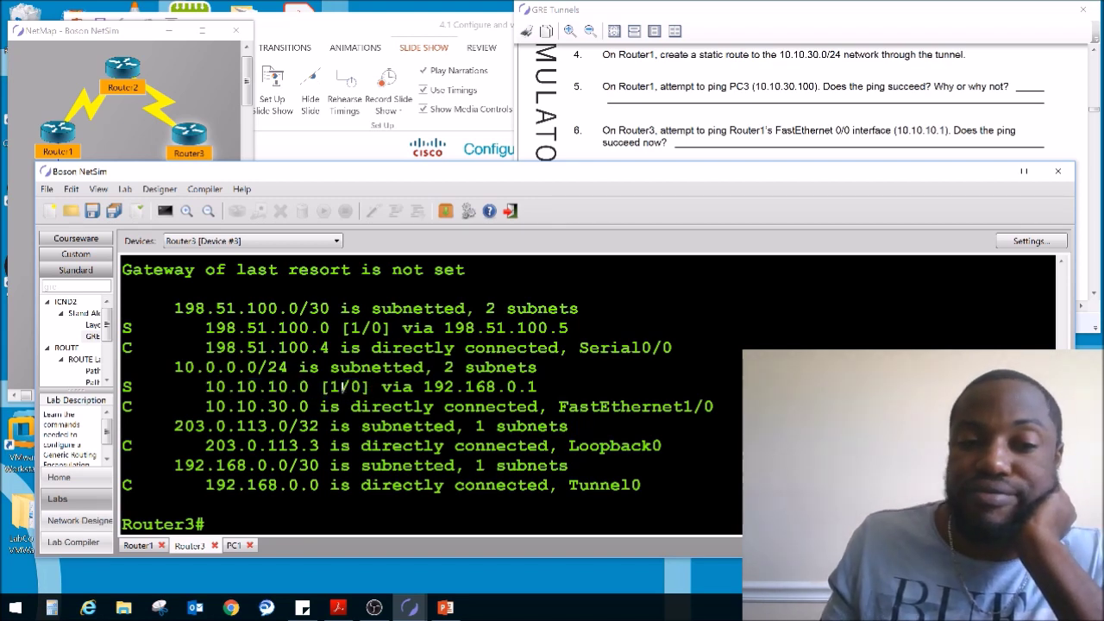
click(358, 387)
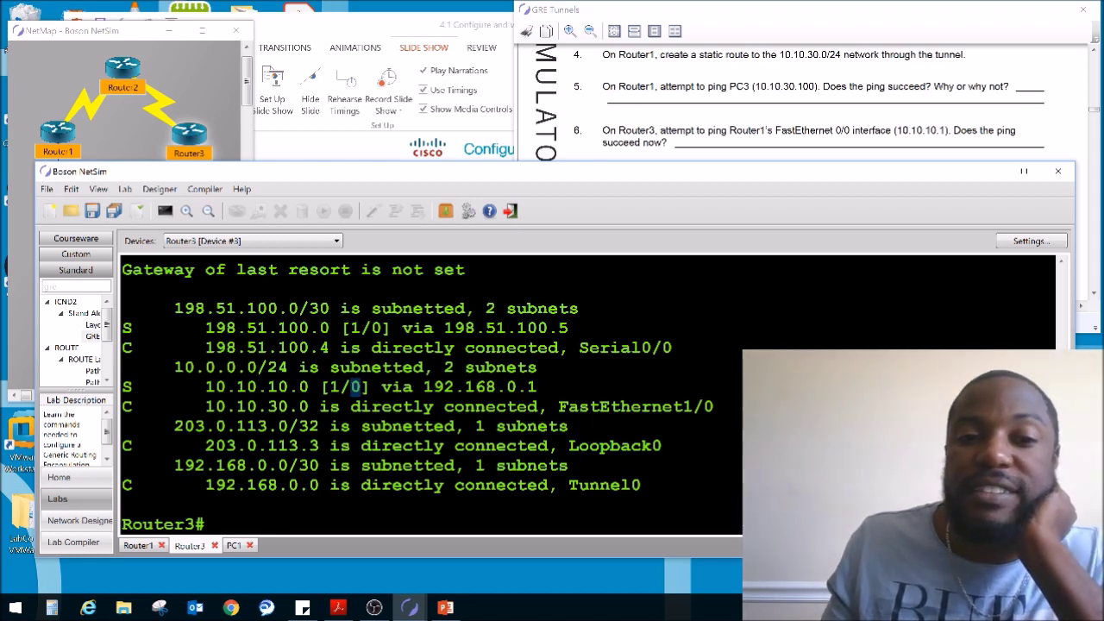
drag(422, 386, 533, 386)
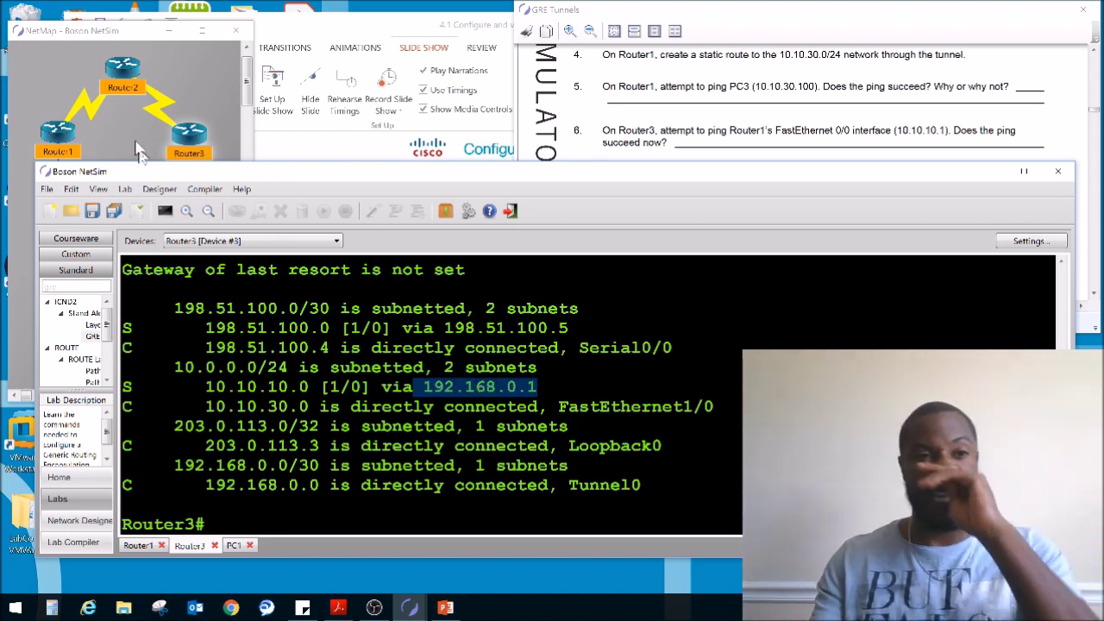
mouse_move(57, 132)
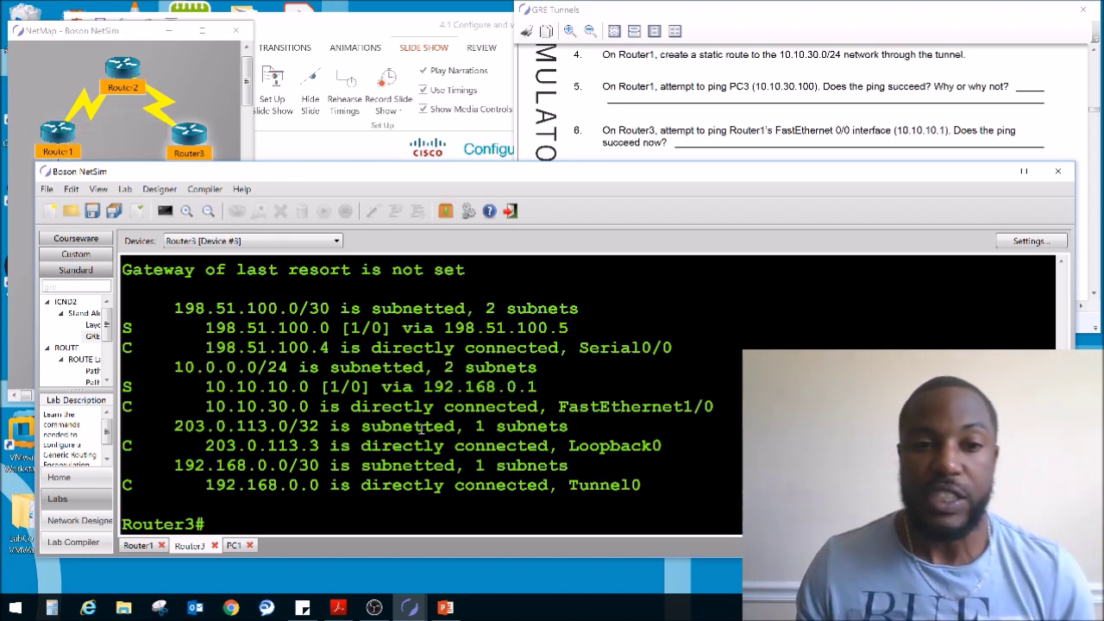
Step: Locate Task 3 on EIGRP in the lab guide and check the Verification Commands slide in PowerPoint, ending its slide show
click(779, 38)
drag(616, 226, 767, 228)
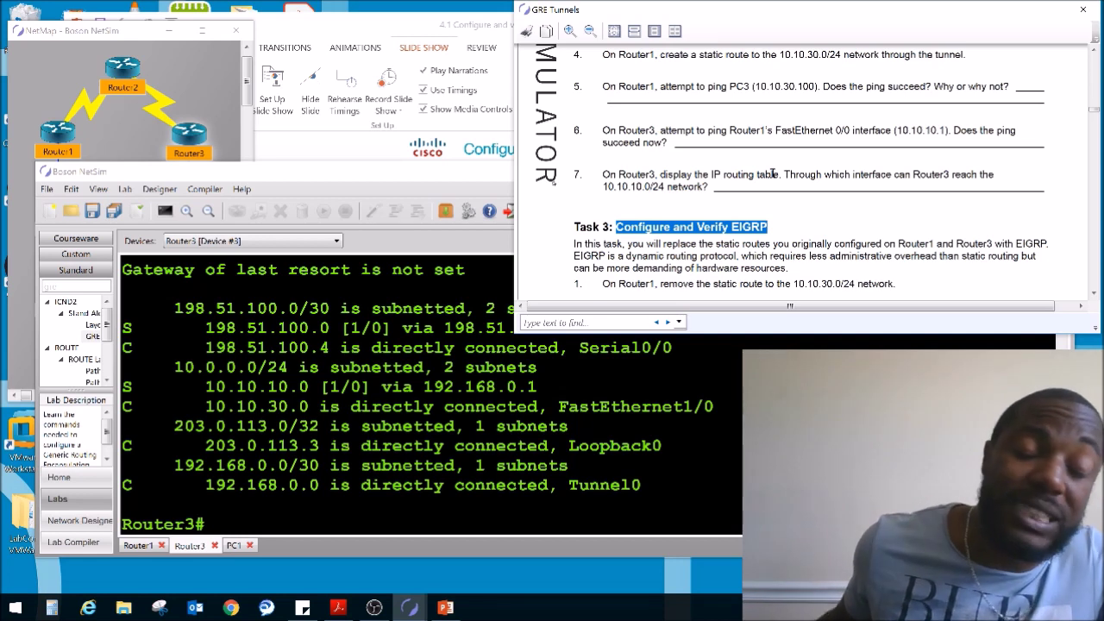
click(457, 204)
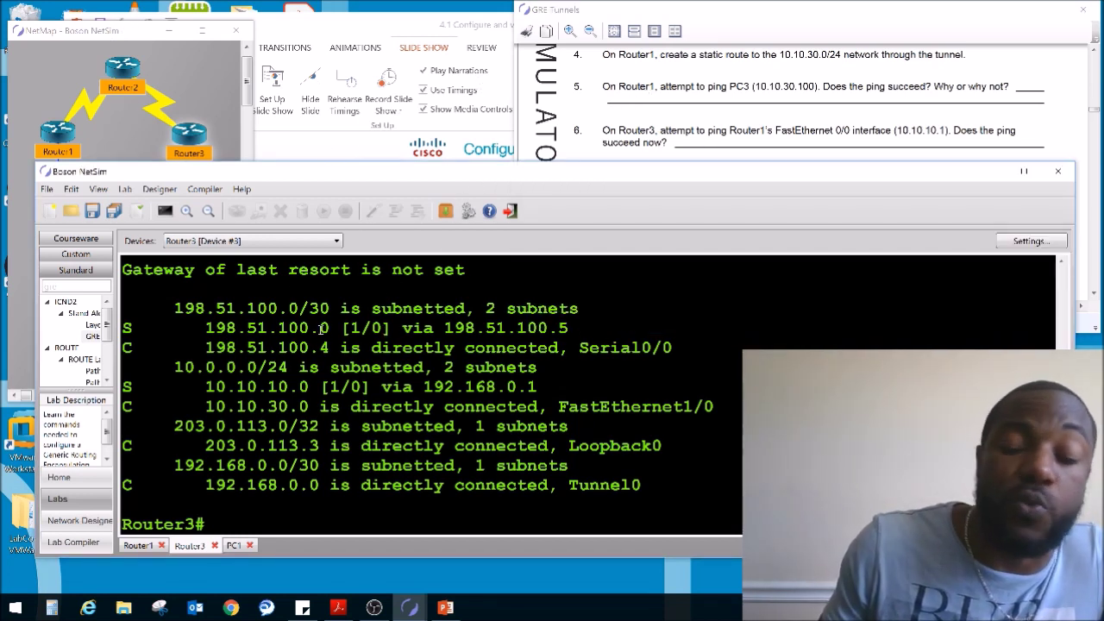
key(Return)
key(Return)
key(Return)
key(alt+Tab)
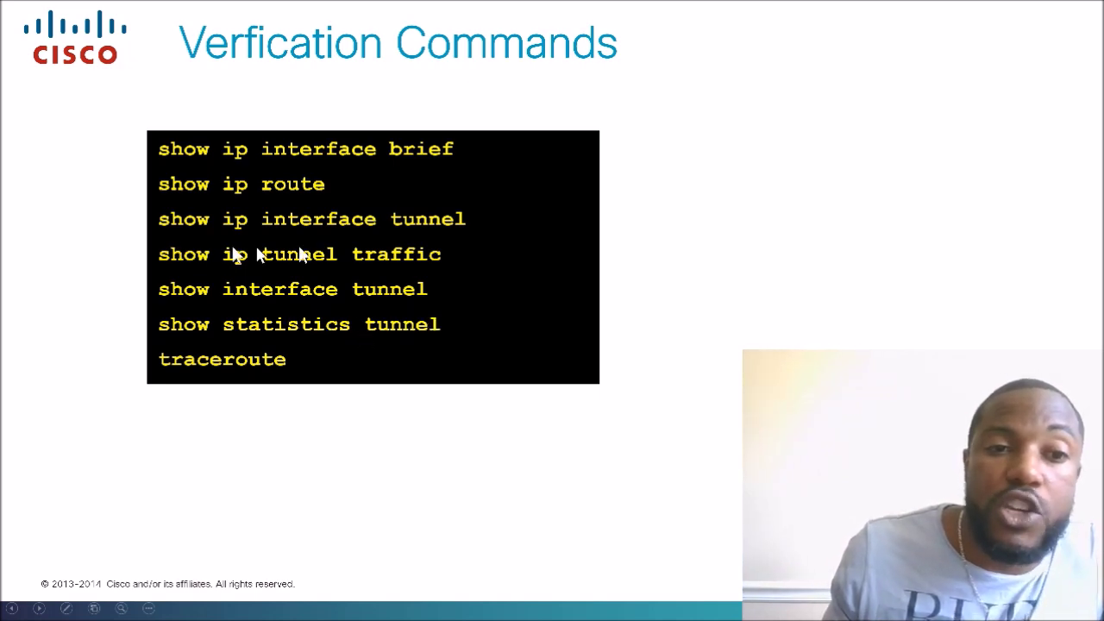
key(Escape)
text(p)
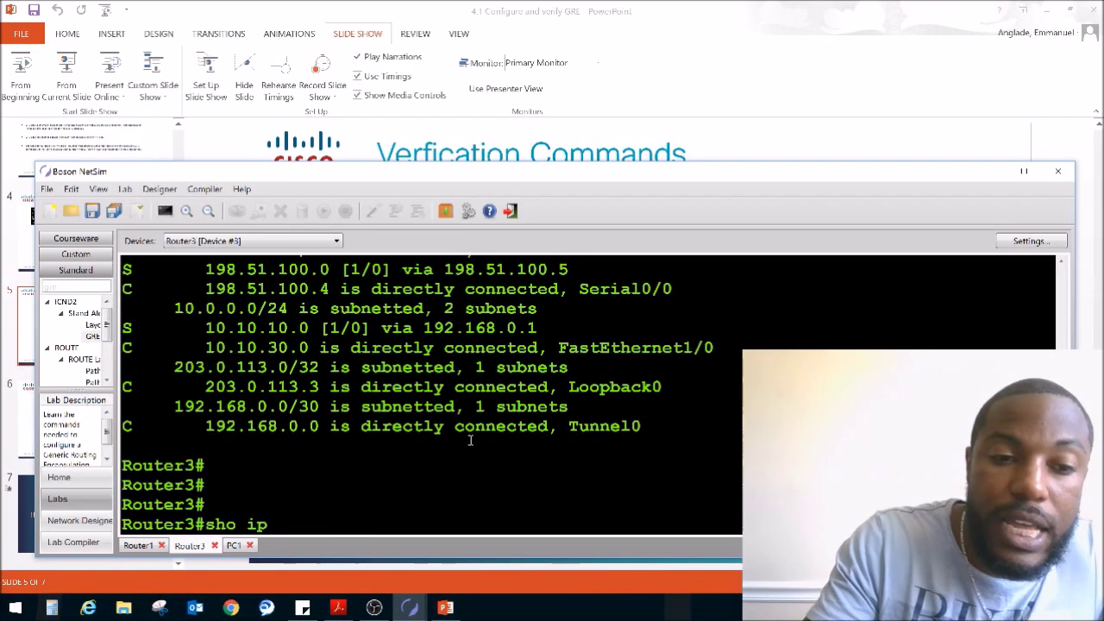
text( tu)
key(BackSpace)
key(BackSpace)
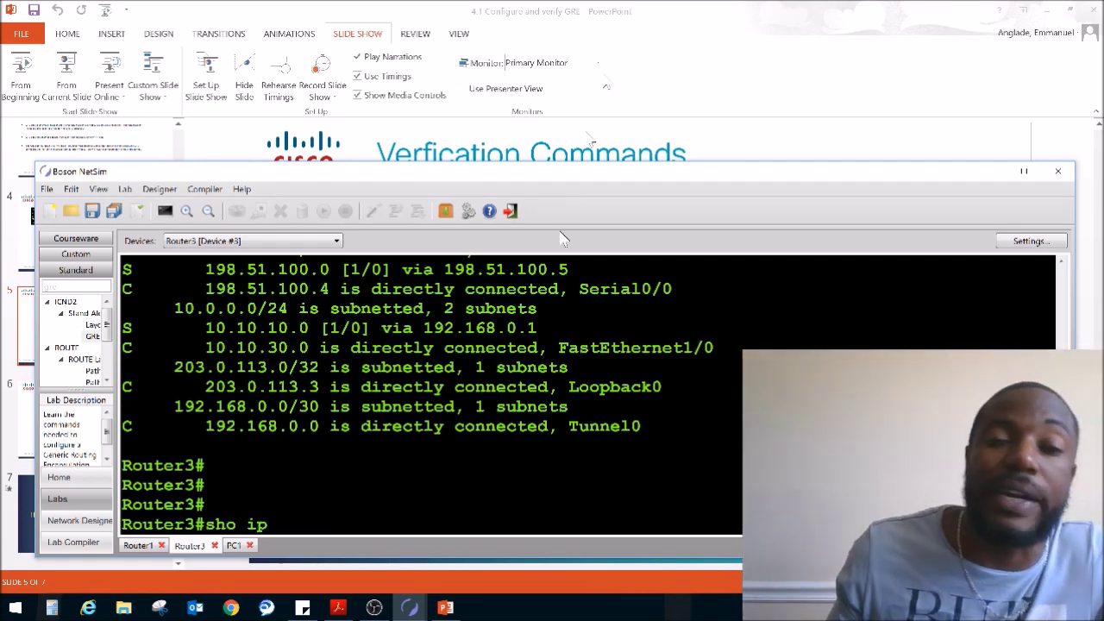
Step: Recheck the Verification Commands slide, run "sho statistics tunnel" on Router3 in NetSim and return to the slide in PowerPoint
click(628, 9)
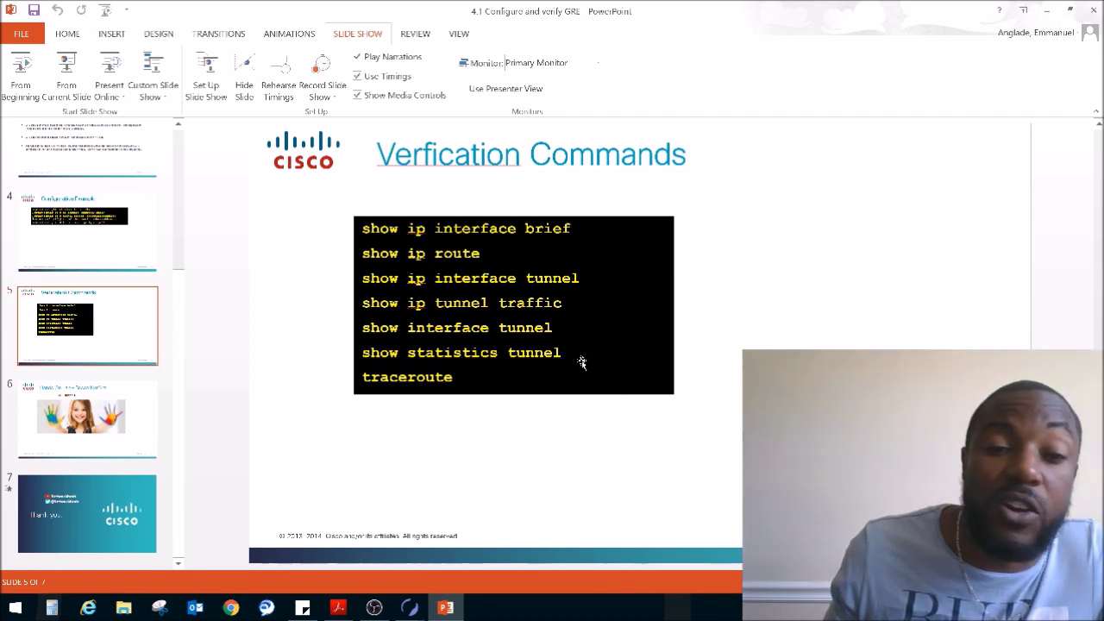
key(alt+Tab)
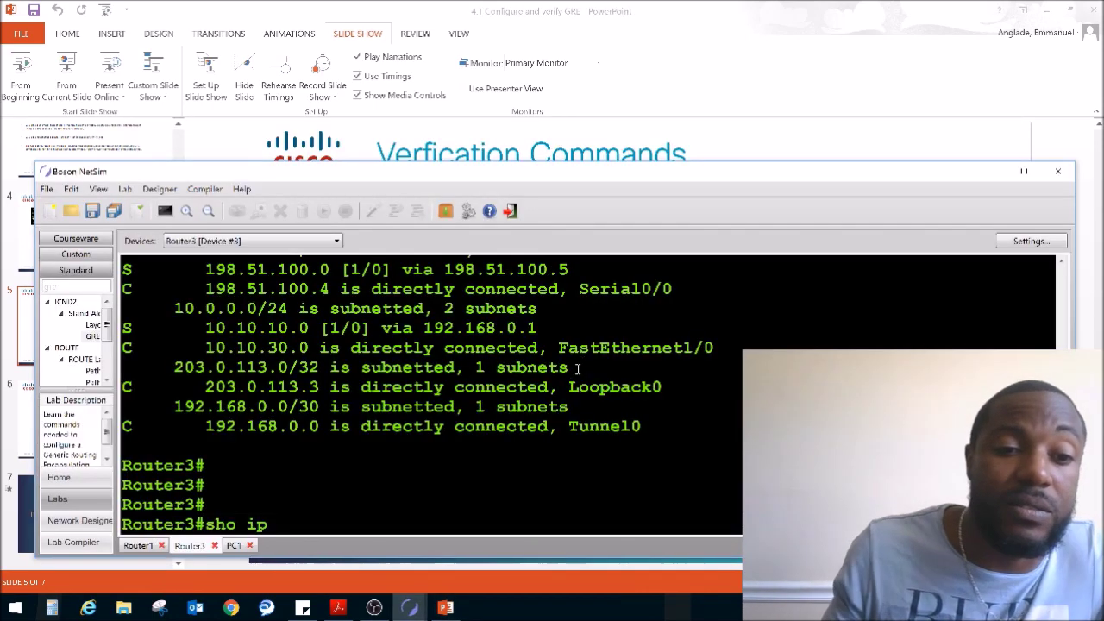
key(BackSpace)
key(BackSpace)
text(st)
key(Tab)
text(at)
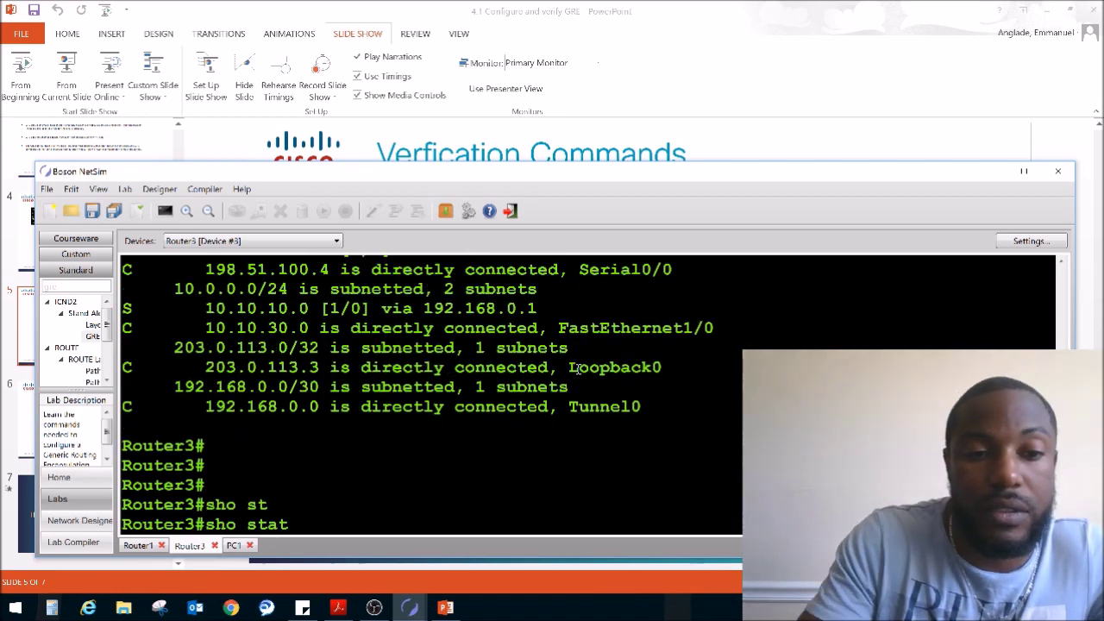
text(istics tunnel)
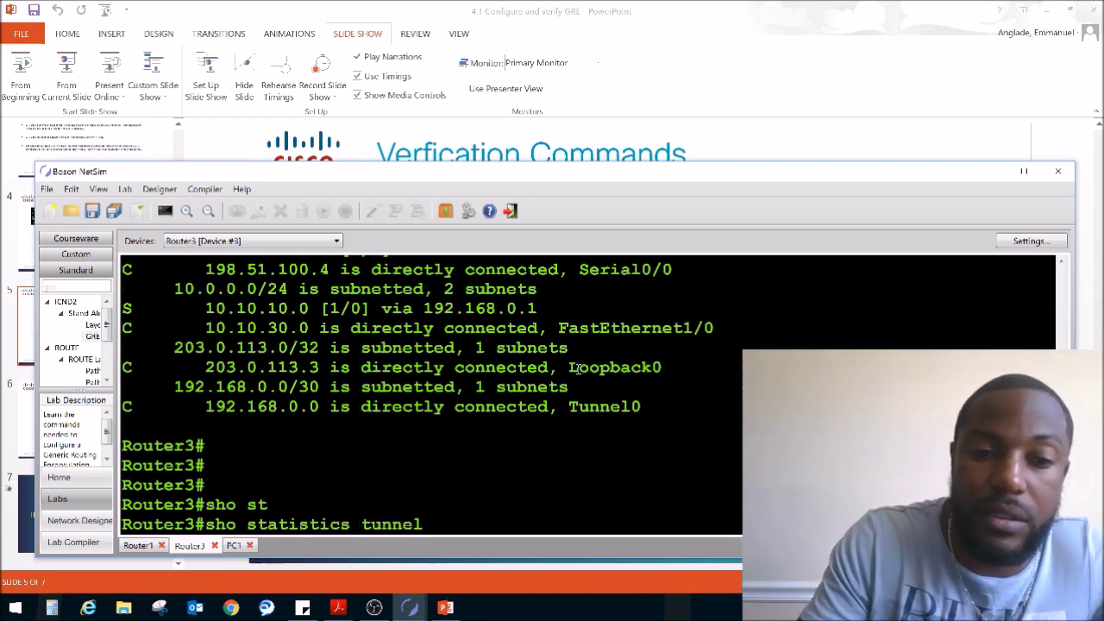
key(Return)
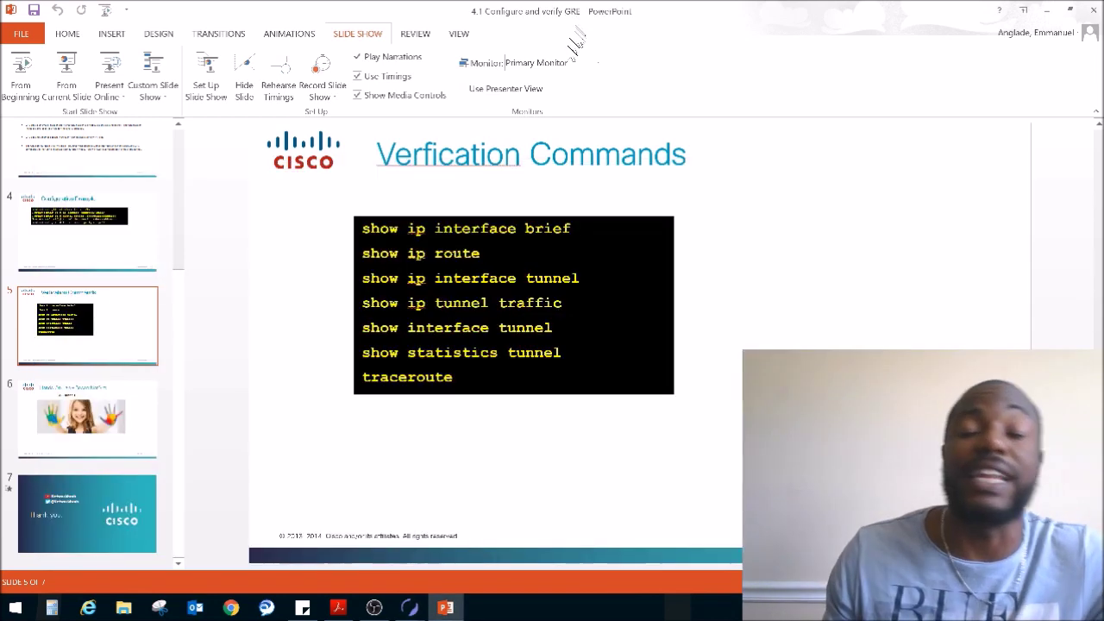
click(576, 27)
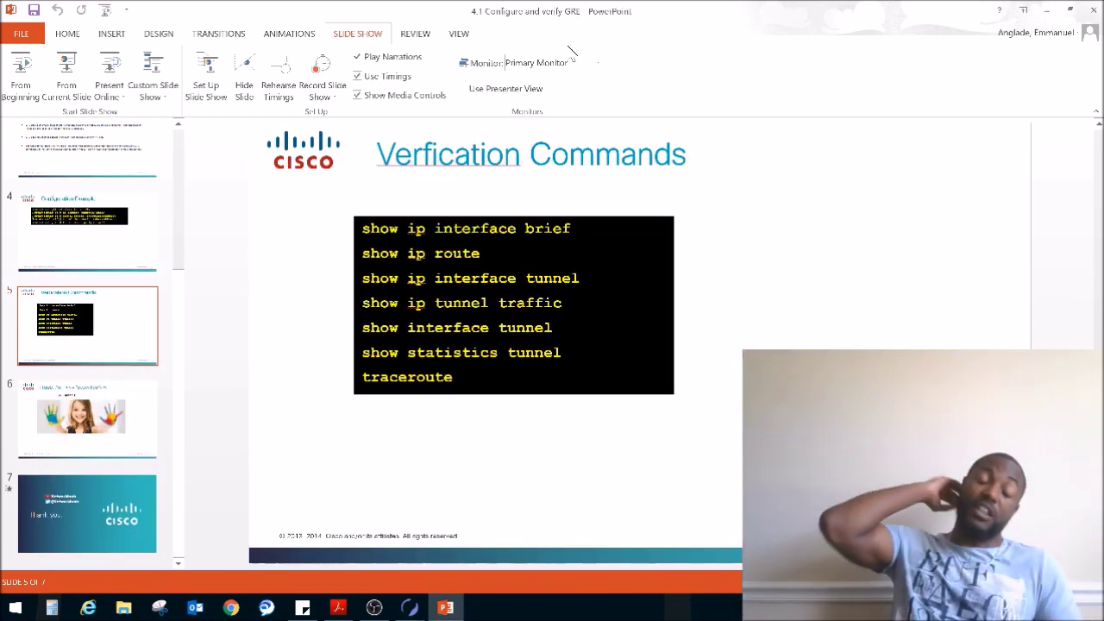